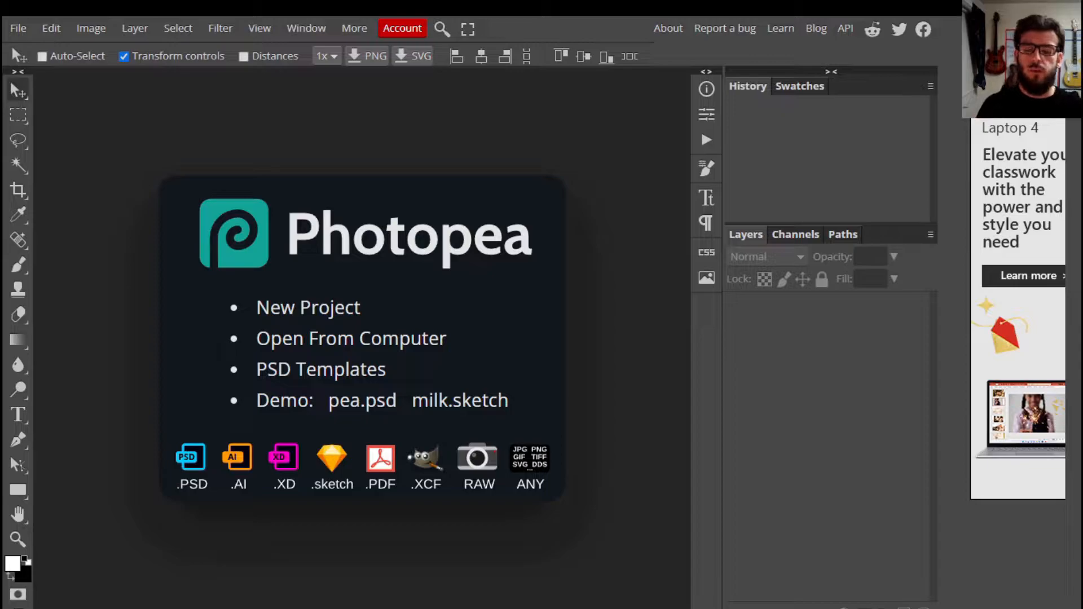
Step: Start a new project at 300 DPI, 1920 pixels wide and 1080 pixels high
{"action": "left_click", "coordinate": [332, 307]}
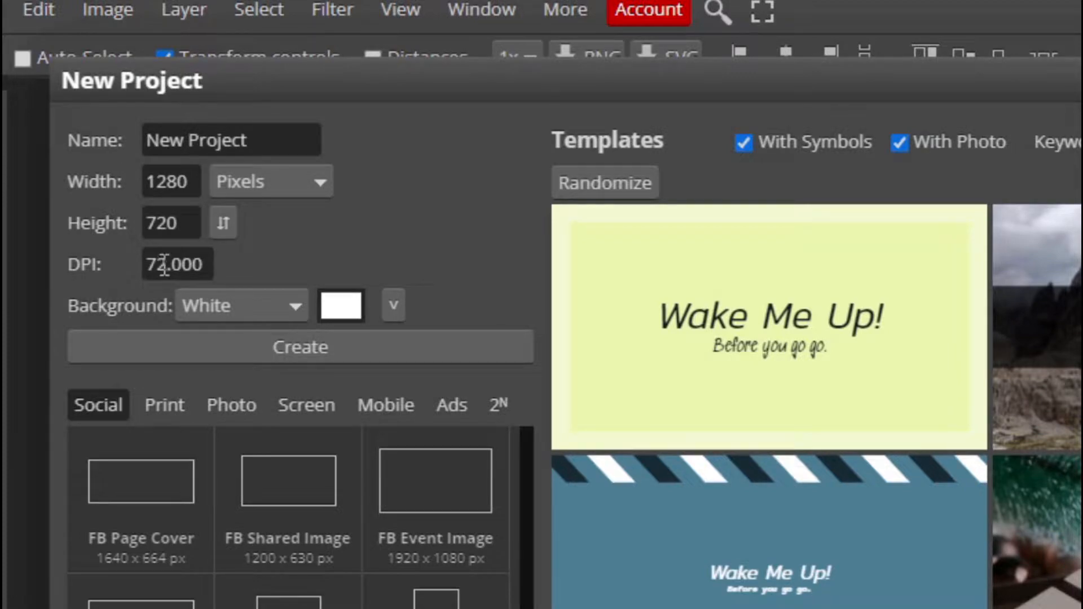
{"action": "left_click_drag", "start_coordinate": [160, 264], "coordinate": [118, 275]}
{"action": "key", "text": "Delete"}
{"action": "key", "text": "Delete"}
{"action": "type", "text": "300"}
{"action": "left_click", "coordinate": [167, 180]}
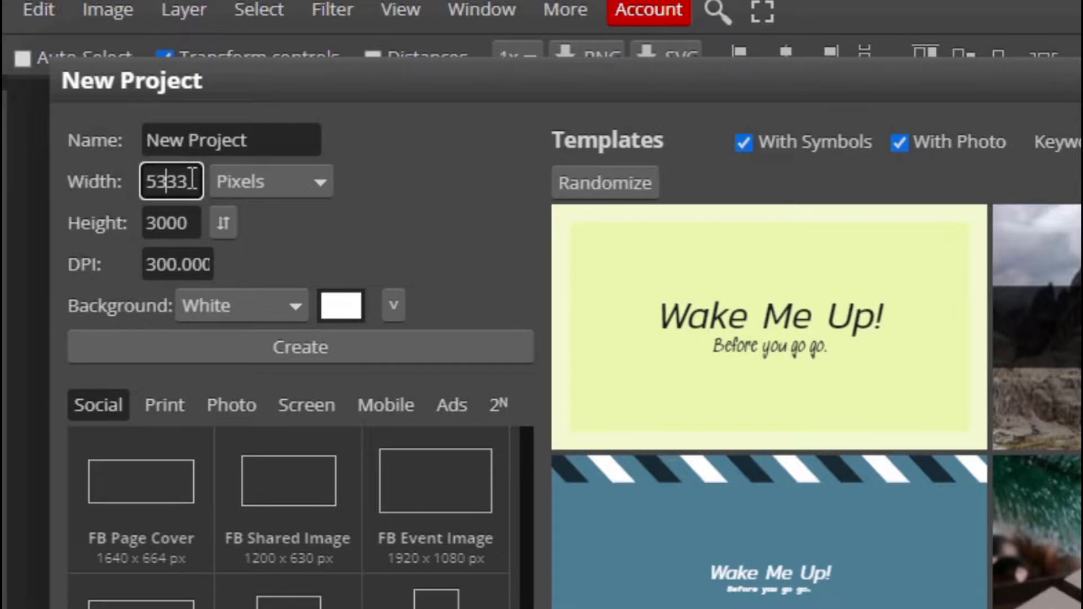
{"action": "left_click", "coordinate": [93, 182]}
{"action": "type", "text": "1920"}
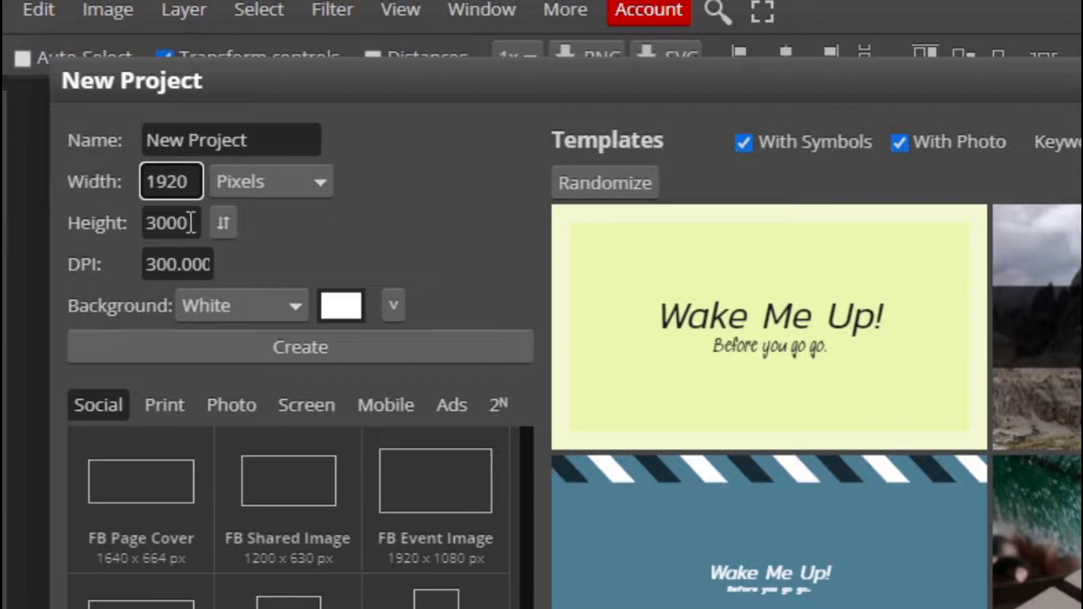
{"action": "key", "text": "Tab"}
{"action": "type", "text": "1080"}
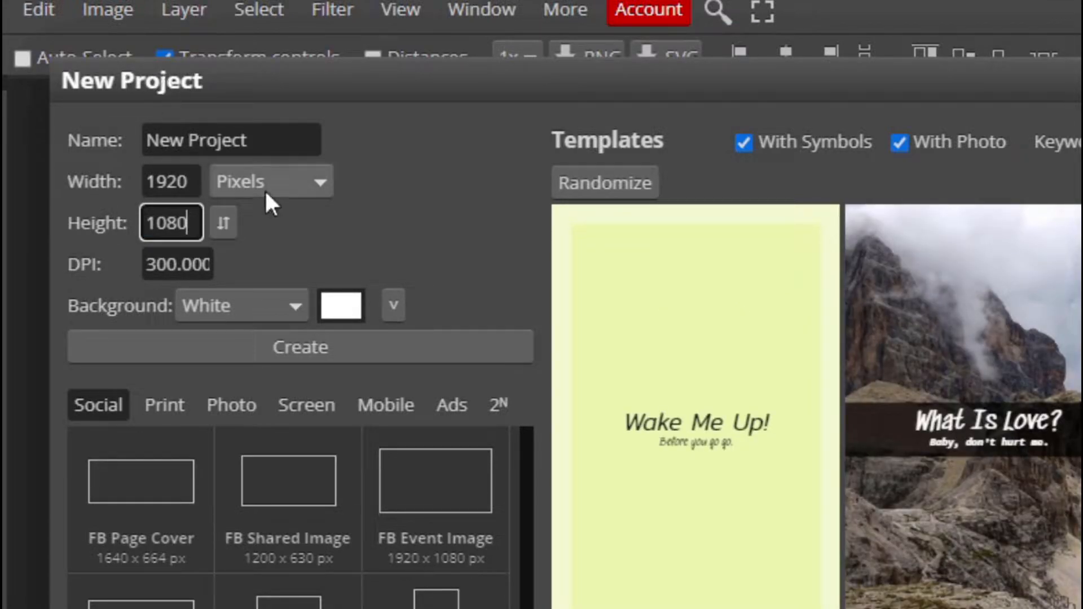
Step: Name the project Geralt and create the document
{"action": "left_click", "coordinate": [267, 142]}
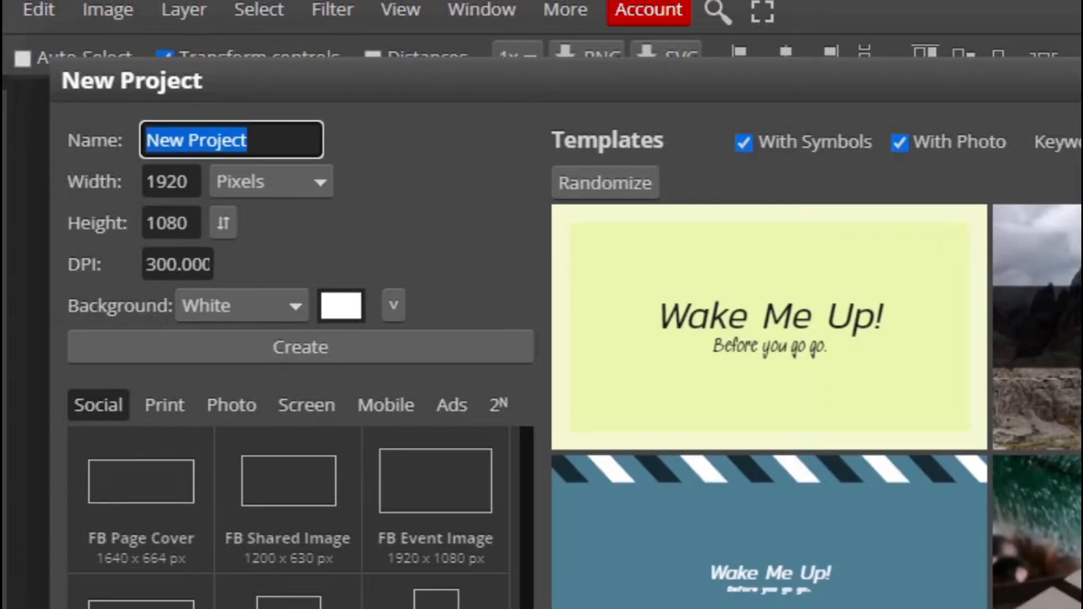
{"action": "type", "text": "Geralt"}
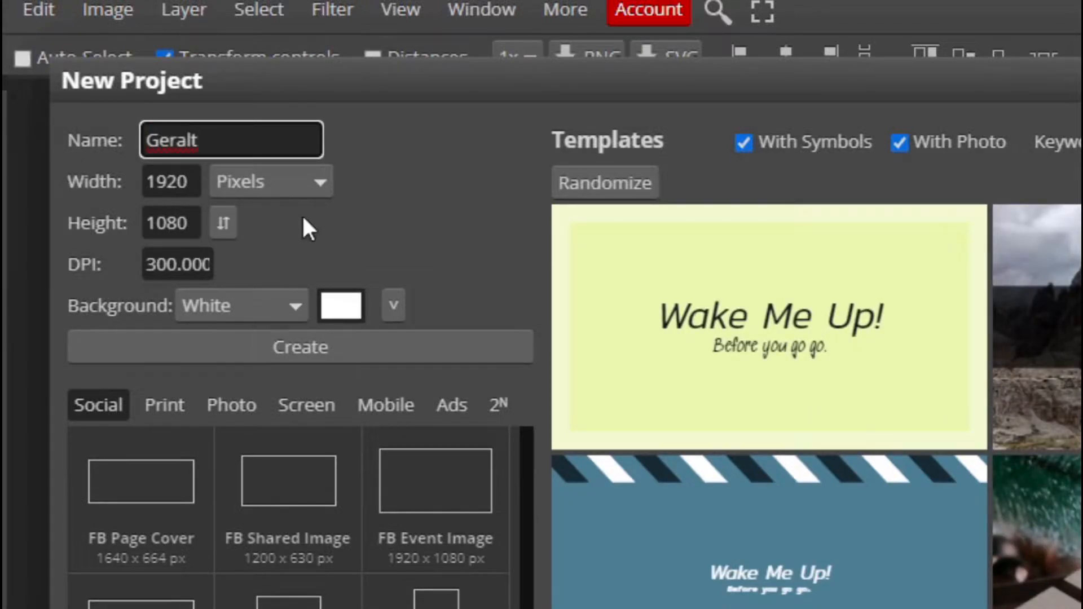
{"action": "left_click", "coordinate": [299, 348]}
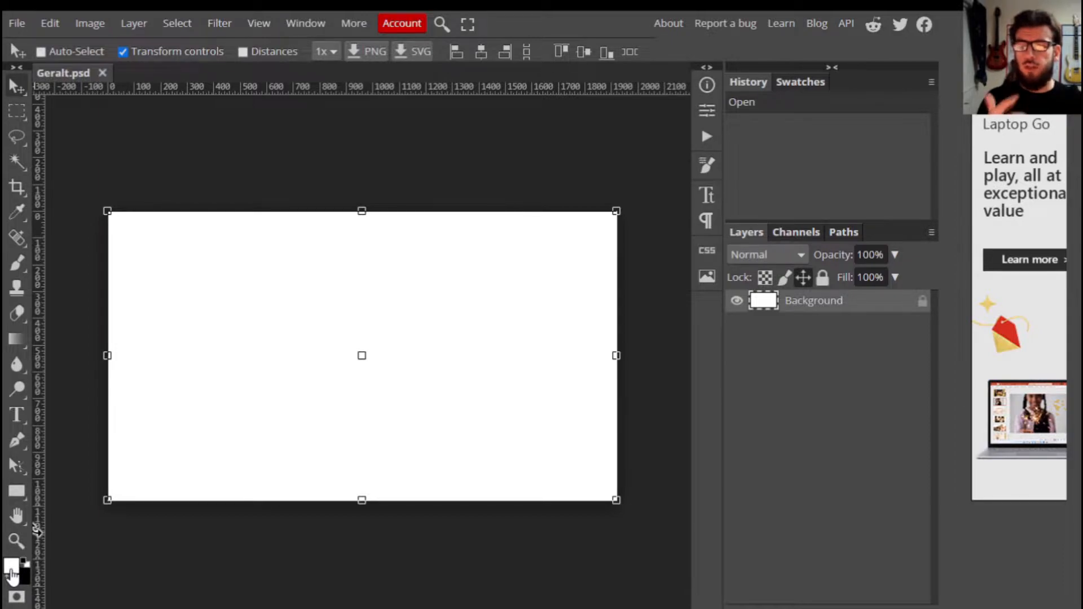
Step: Set the foreground colour to black and fill the Background layer with it
{"action": "left_click", "coordinate": [11, 571]}
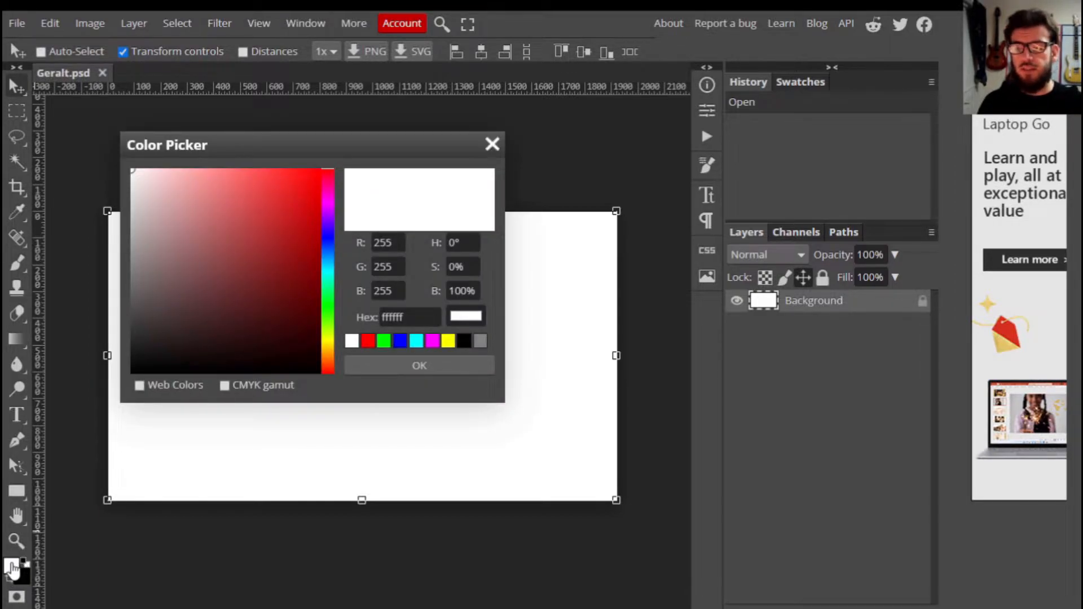
{"action": "left_click_drag", "start_coordinate": [133, 169], "coordinate": [314, 414]}
{"action": "left_click", "coordinate": [429, 367]}
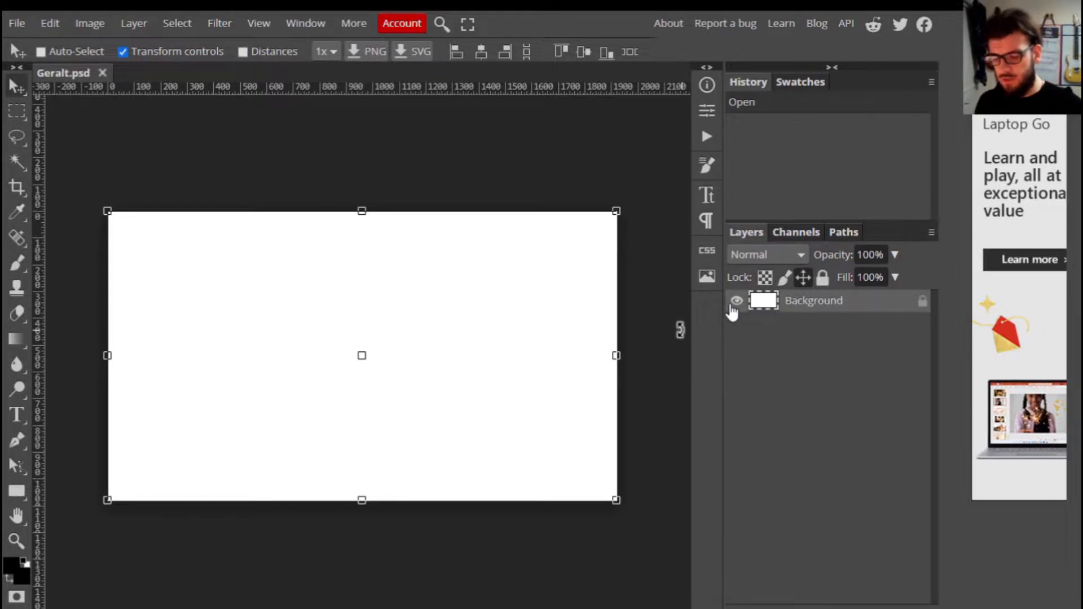
{"action": "key", "text": "alt+BackSpace"}
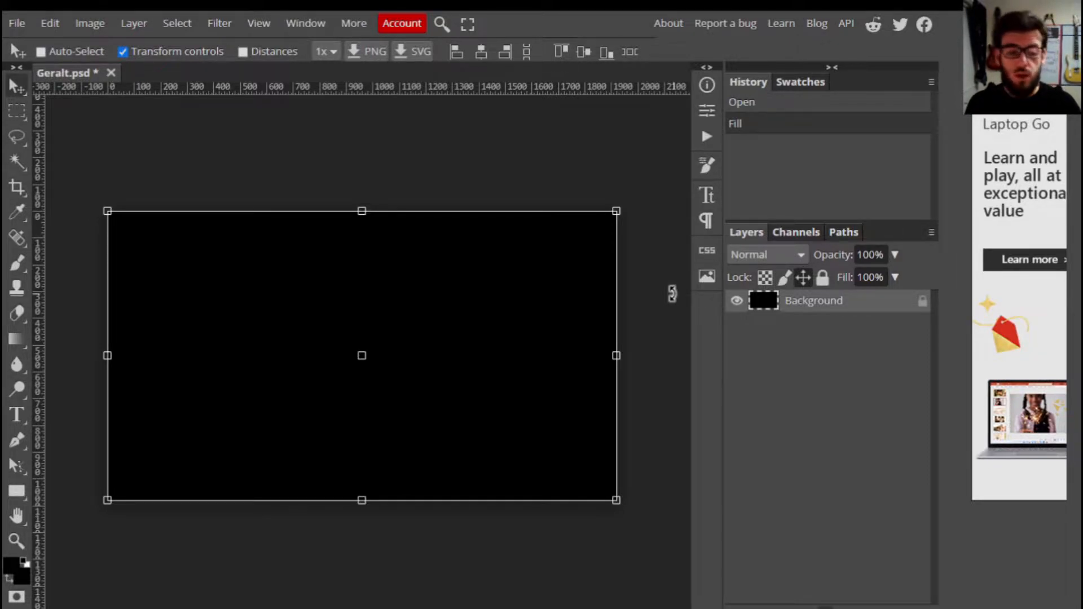
Step: Add a Gradient Overlay to the Background layer with the Radial style and the gradient reversed
{"action": "left_click", "coordinate": [789, 608]}
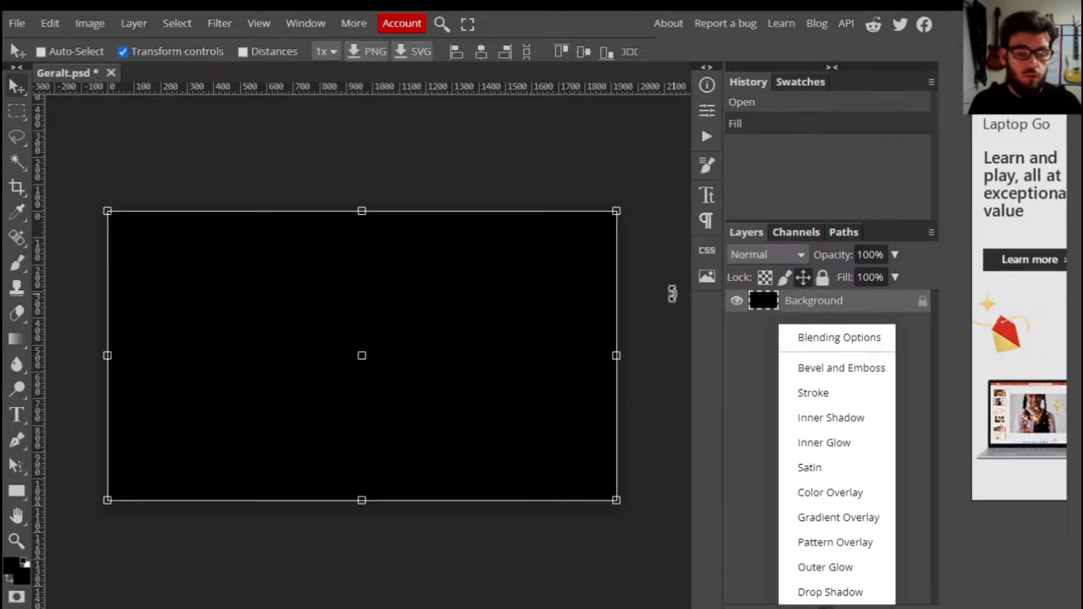
{"action": "left_click", "coordinate": [847, 521]}
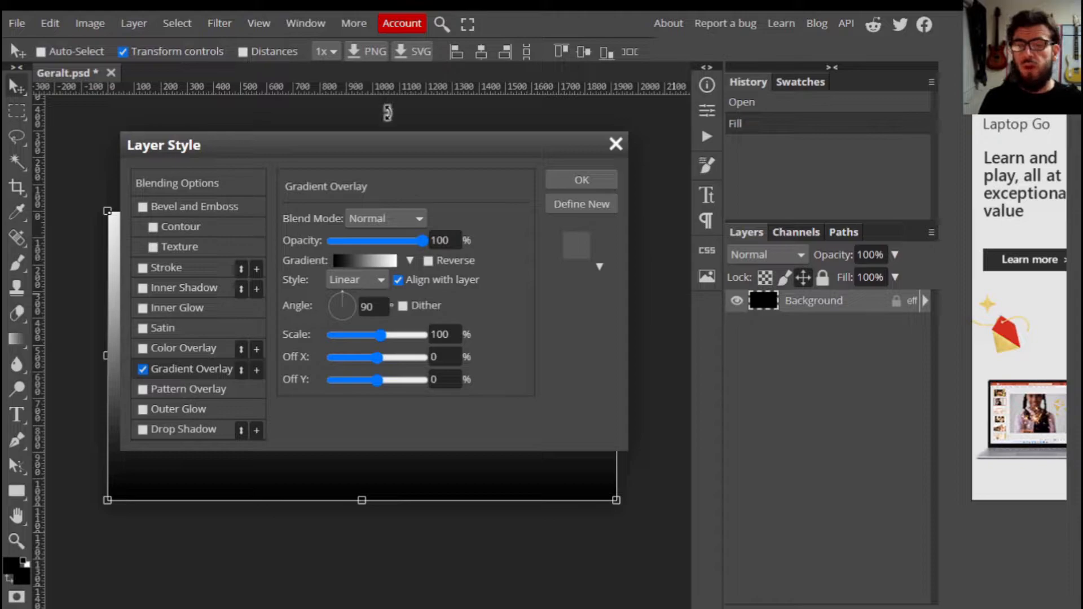
{"action": "left_click_drag", "start_coordinate": [368, 144], "coordinate": [784, 56]}
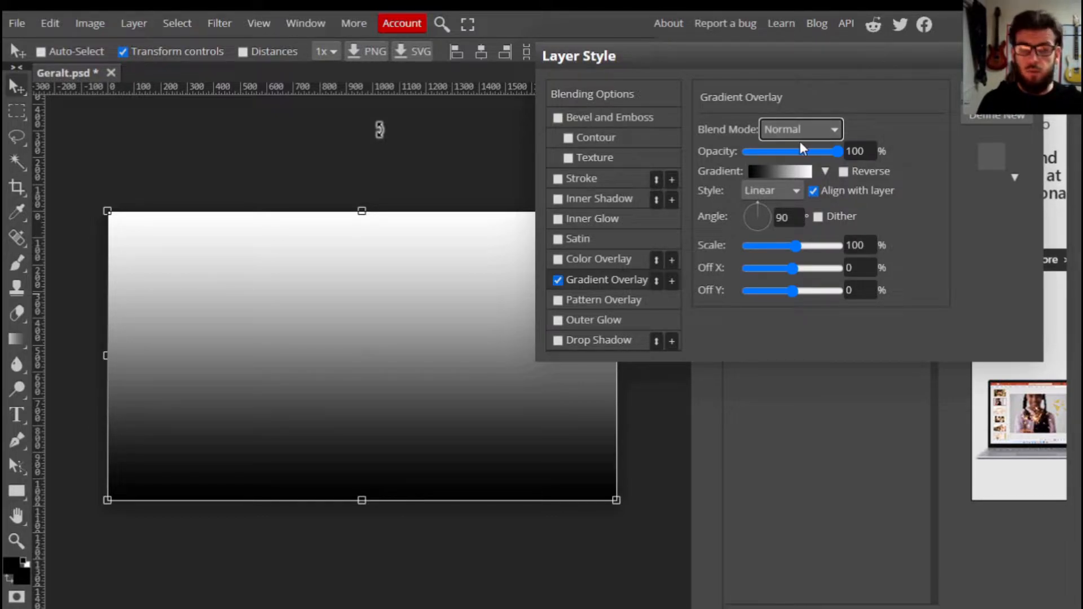
{"action": "left_click", "coordinate": [797, 186]}
{"action": "left_click", "coordinate": [780, 222]}
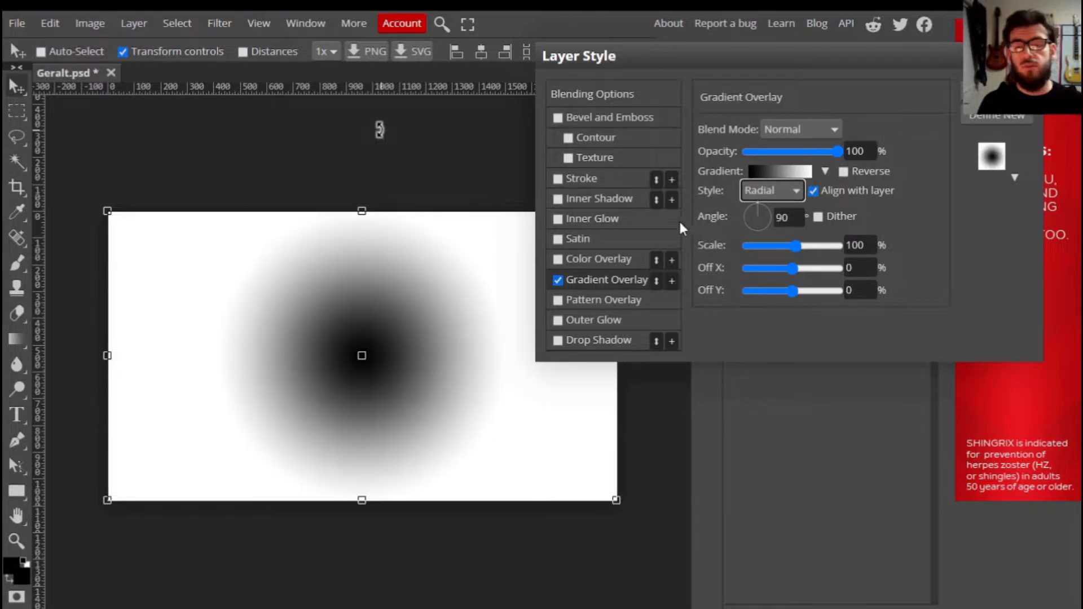
{"action": "left_click", "coordinate": [844, 172]}
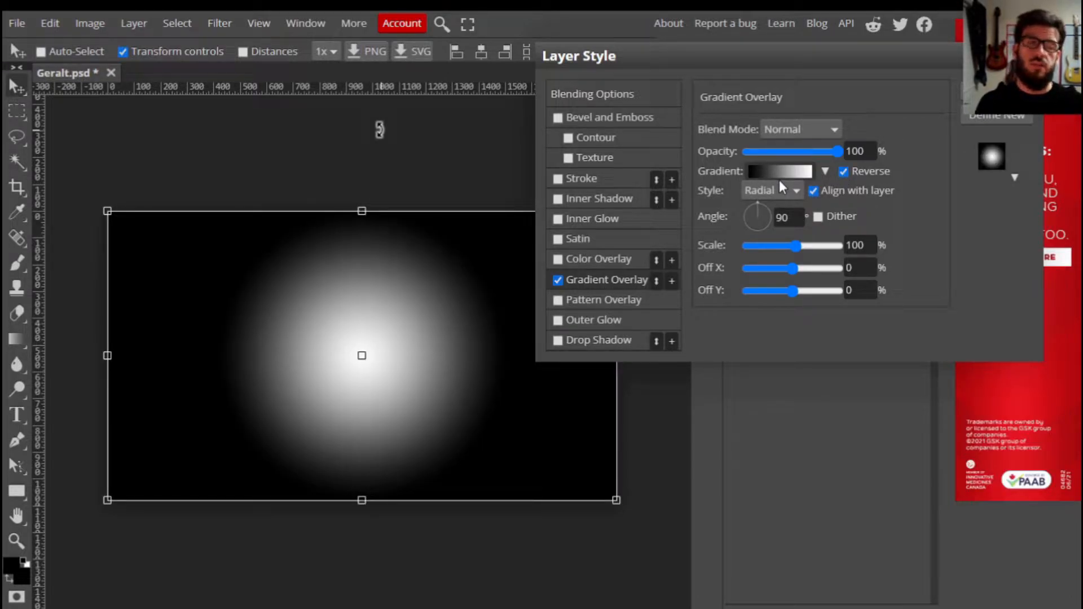
Step: Set the gradient overlay's opacity to 52% and its scale to 241%
{"action": "left_click_drag", "start_coordinate": [832, 153], "coordinate": [807, 157]}
{"action": "left_click_drag", "start_coordinate": [795, 245], "coordinate": [818, 242]}
{"action": "left_click_drag", "start_coordinate": [808, 151], "coordinate": [796, 151]}
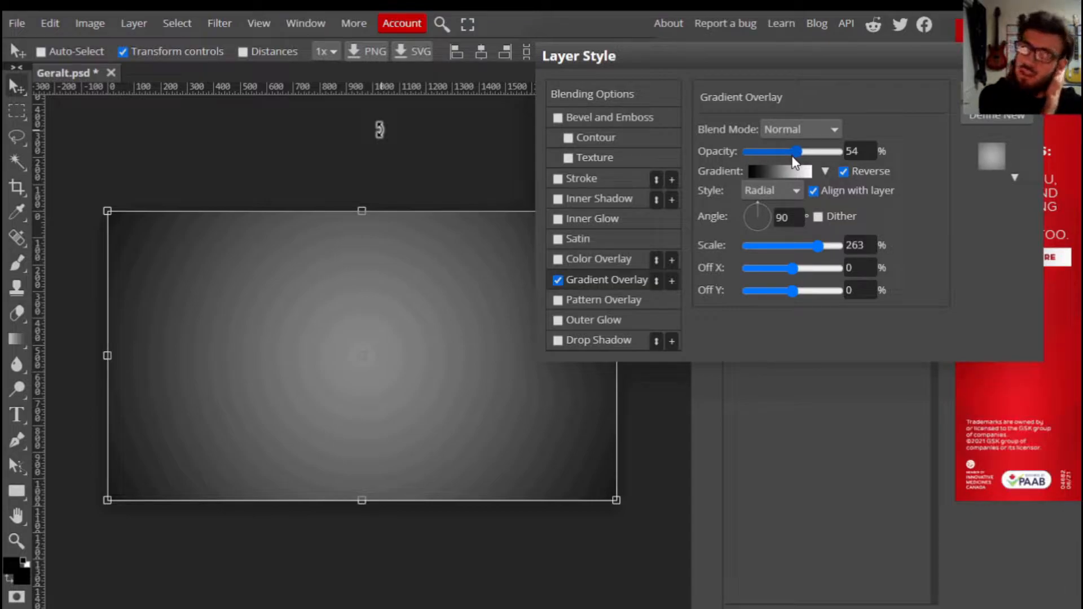
{"action": "left_click_drag", "start_coordinate": [798, 150], "coordinate": [794, 150]}
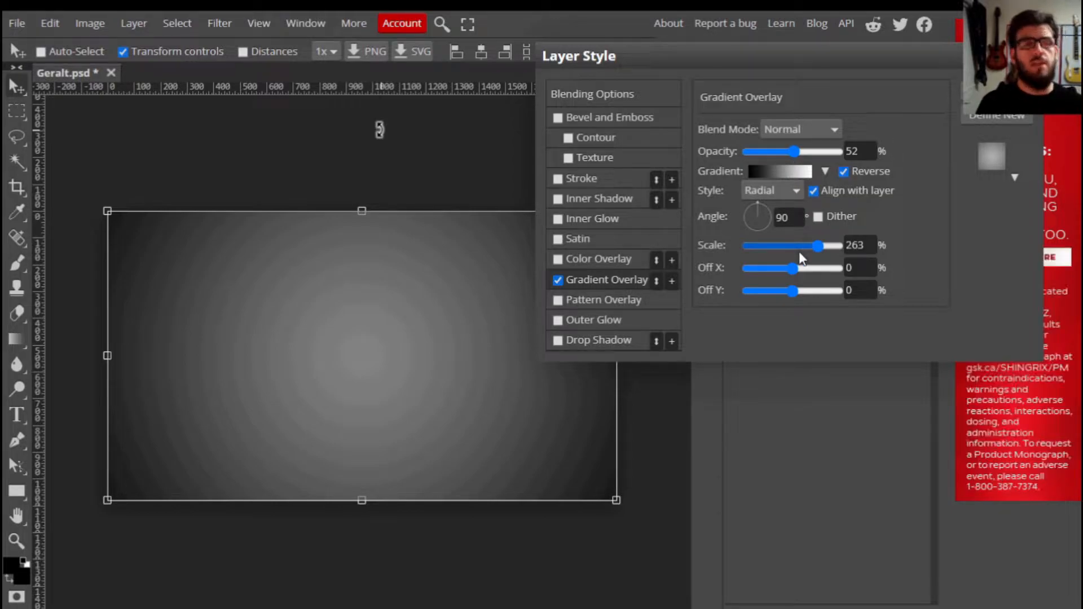
{"action": "mouse_move", "coordinate": [819, 247]}
{"action": "left_mouse_down"}
{"action": "mouse_move", "coordinate": [805, 249]}
{"action": "mouse_move", "coordinate": [816, 249]}
{"action": "left_mouse_up"}
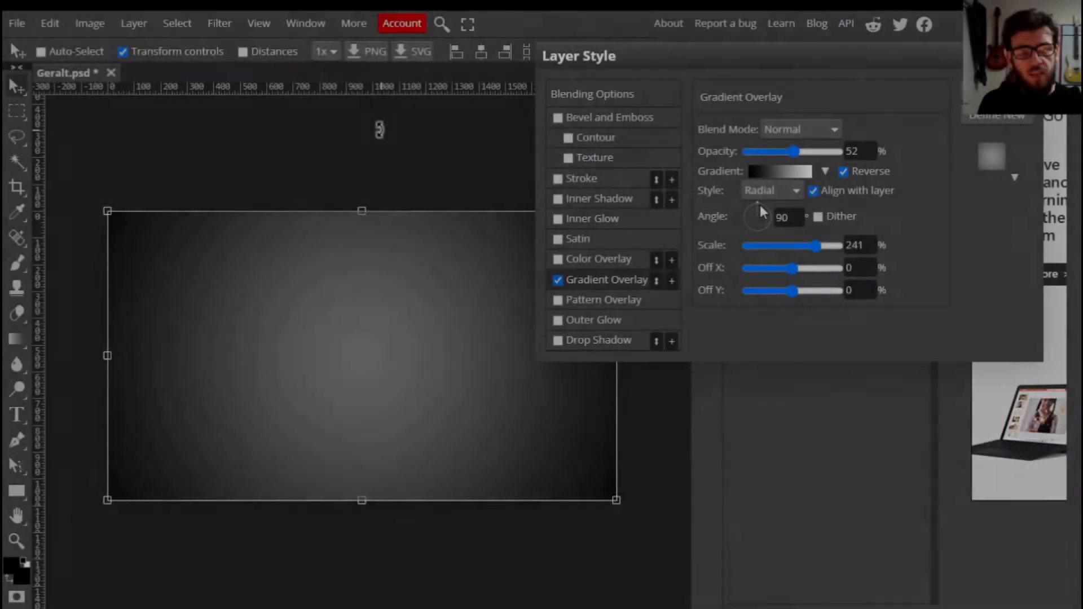
Step: Set the gradient overlay's angle to 49° and apply the layer style
{"action": "left_click", "coordinate": [757, 205]}
{"action": "left_click_drag", "start_coordinate": [763, 210], "coordinate": [768, 207]}
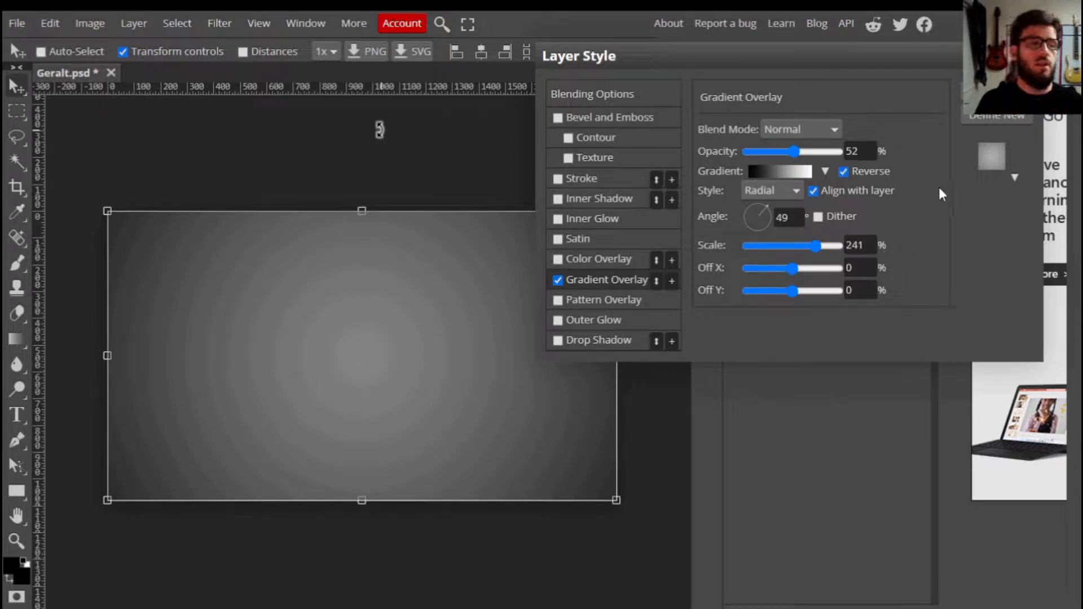
{"action": "key", "text": "Return"}
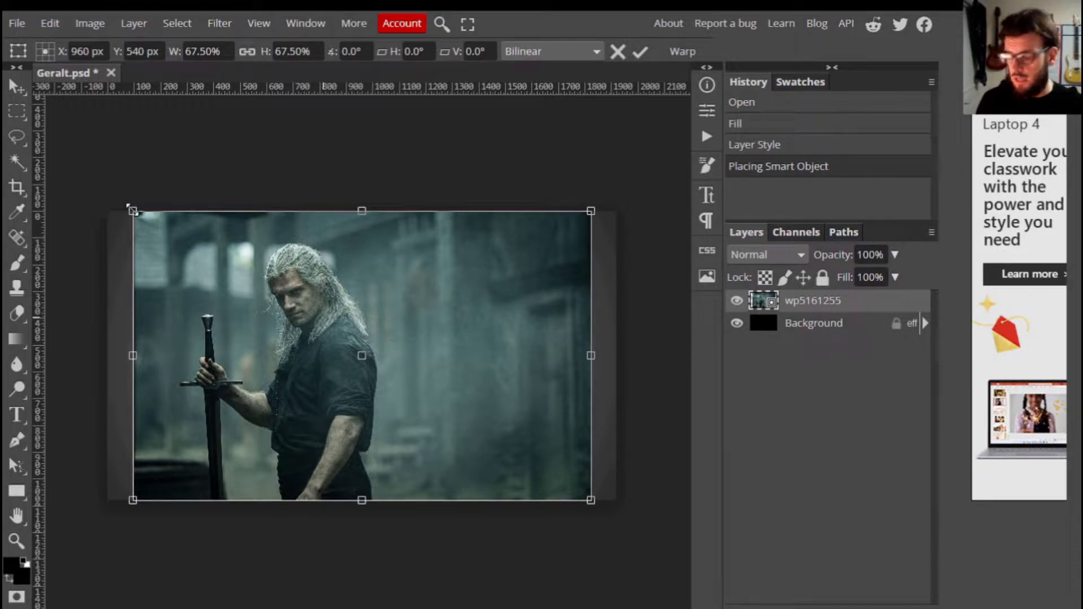
Step: Enlarge the placed swordsman photo to about 96% and position its center at about X 1211 px, Y 582 px
{"action": "left_click_drag", "start_coordinate": [133, 211], "coordinate": [45, 93]}
{"action": "left_click_drag", "start_coordinate": [268, 363], "coordinate": [440, 448]}
{"action": "left_click_drag", "start_coordinate": [107, 169], "coordinate": [104, 167]}
{"action": "left_click_drag", "start_coordinate": [259, 304], "coordinate": [257, 299]}
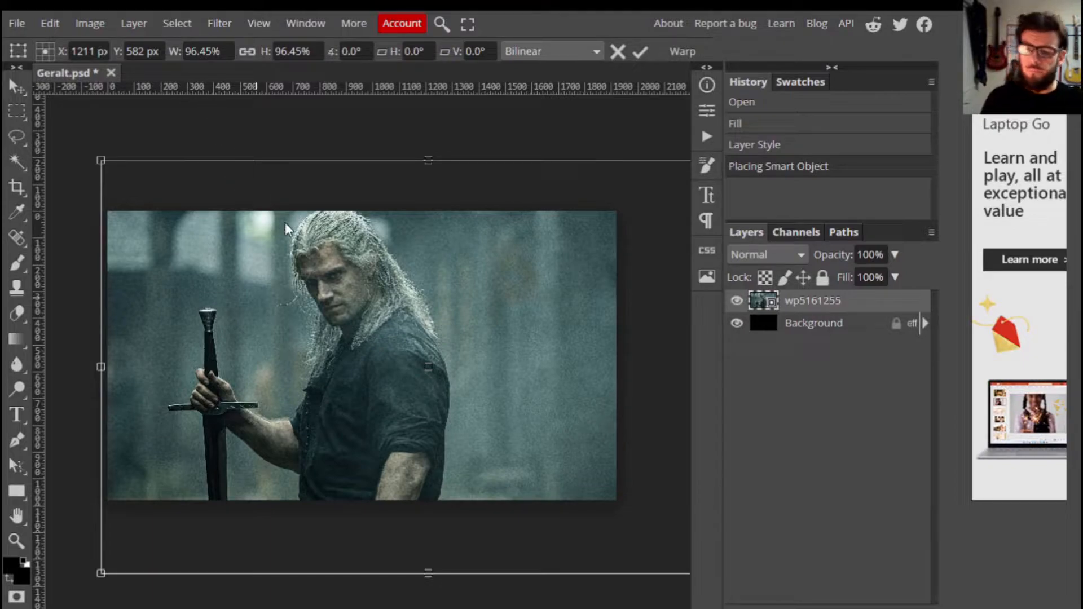
Step: Apply the Reduce Noise filter to the photo layer with strength 6 and Protect Detail 9%
{"action": "left_click", "coordinate": [210, 27]}
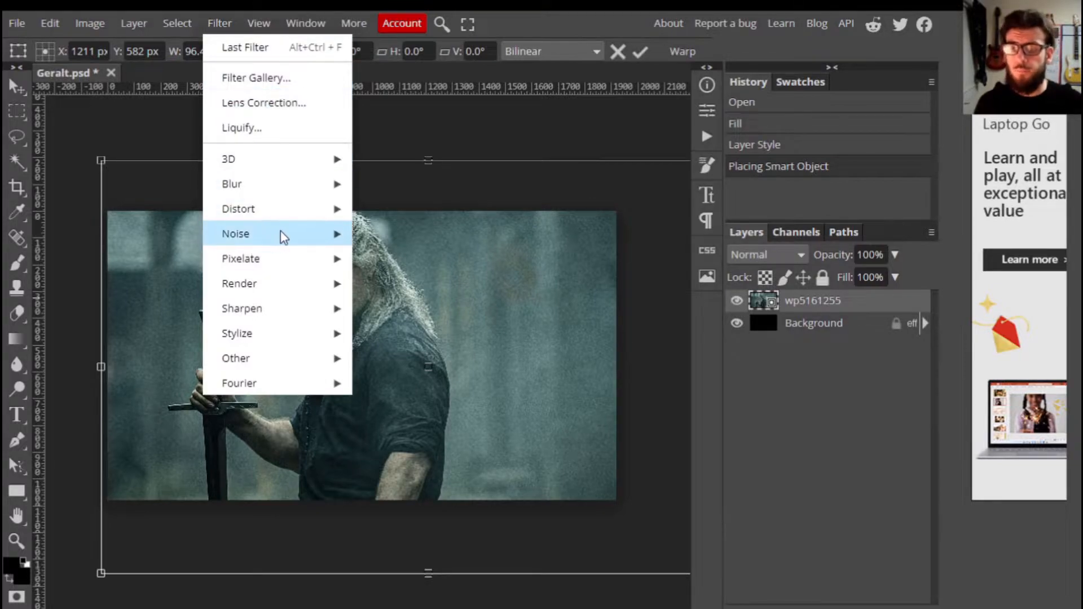
{"action": "mouse_move", "coordinate": [285, 235]}
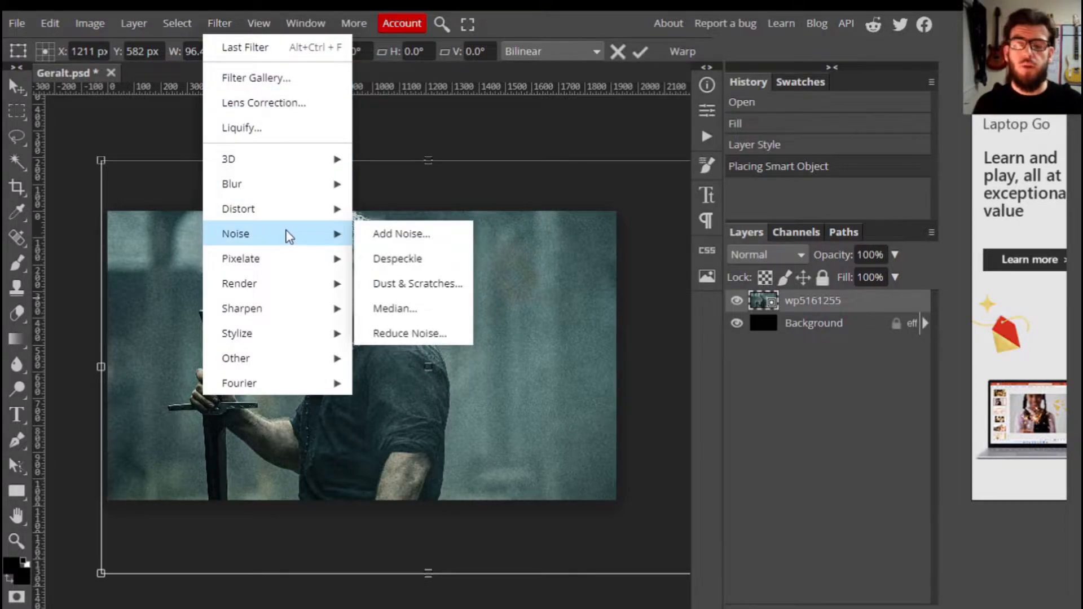
{"action": "left_click", "coordinate": [427, 333]}
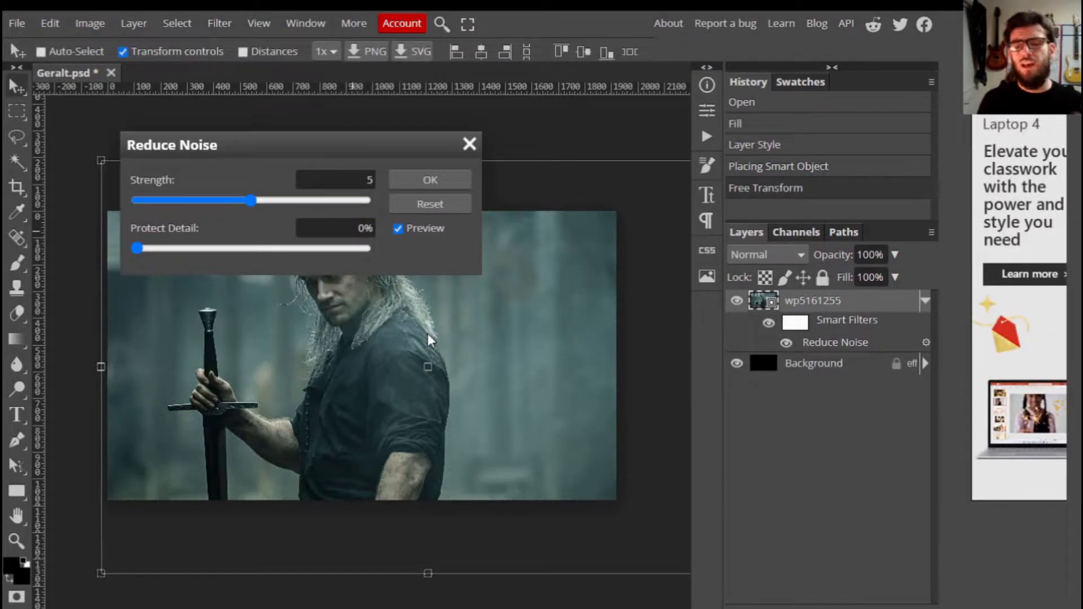
{"action": "left_click_drag", "start_coordinate": [369, 148], "coordinate": [783, 145]}
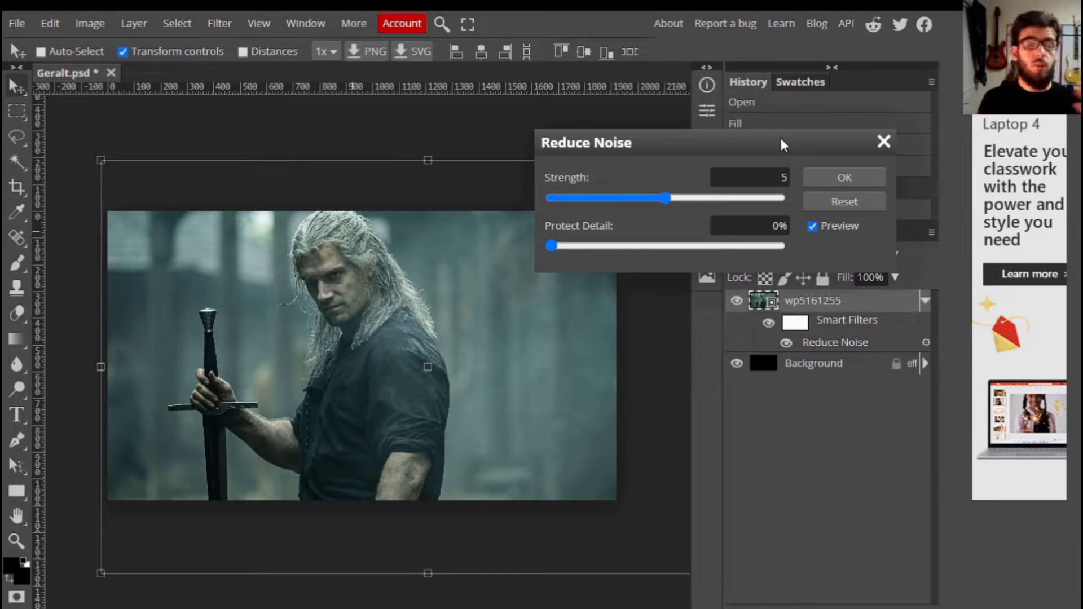
{"action": "mouse_move", "coordinate": [666, 199]}
{"action": "left_mouse_down"}
{"action": "mouse_move", "coordinate": [709, 202]}
{"action": "mouse_move", "coordinate": [665, 204]}
{"action": "left_mouse_up"}
{"action": "mouse_move", "coordinate": [548, 247]}
{"action": "left_mouse_down"}
{"action": "mouse_move", "coordinate": [589, 245]}
{"action": "mouse_move", "coordinate": [541, 243]}
{"action": "mouse_move", "coordinate": [790, 247]}
{"action": "mouse_move", "coordinate": [553, 246]}
{"action": "mouse_move", "coordinate": [562, 246]}
{"action": "left_mouse_up"}
{"action": "left_click_drag", "start_coordinate": [666, 198], "coordinate": [688, 202]}
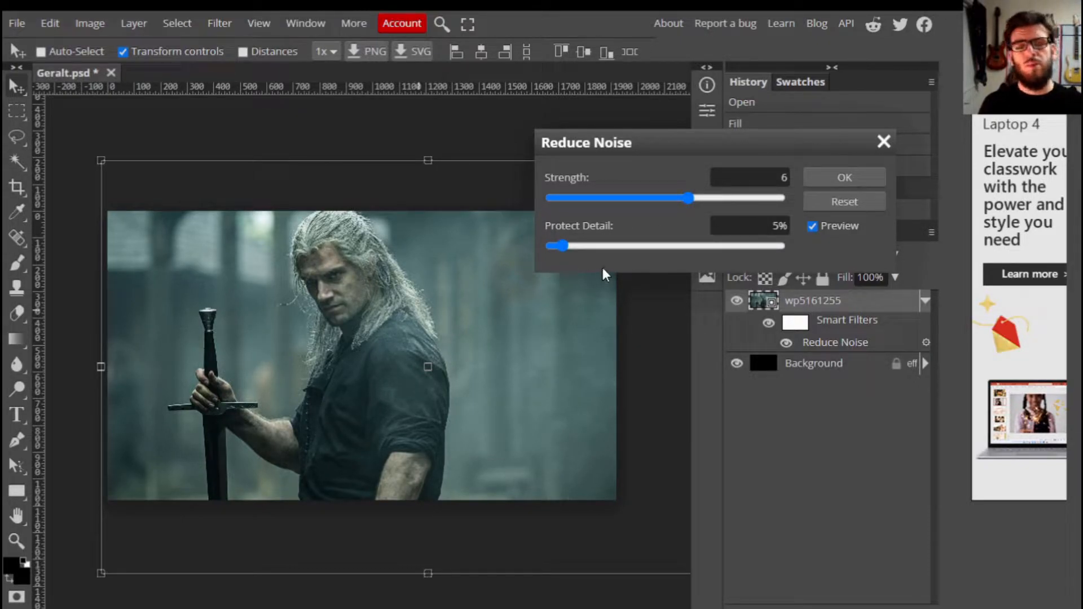
{"action": "left_click_drag", "start_coordinate": [585, 249], "coordinate": [574, 246]}
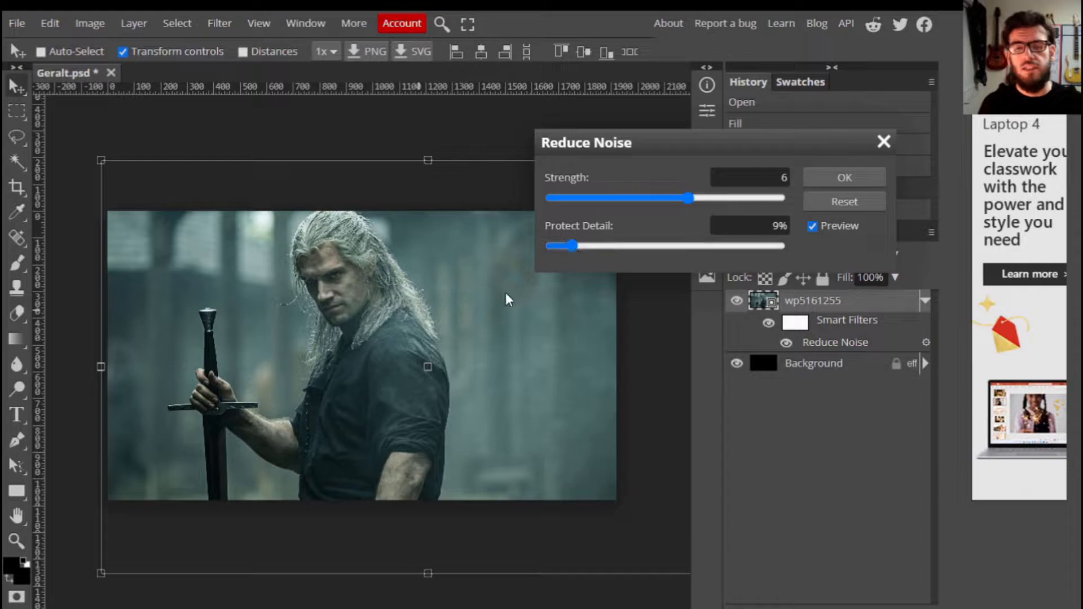
{"action": "left_click", "coordinate": [831, 177]}
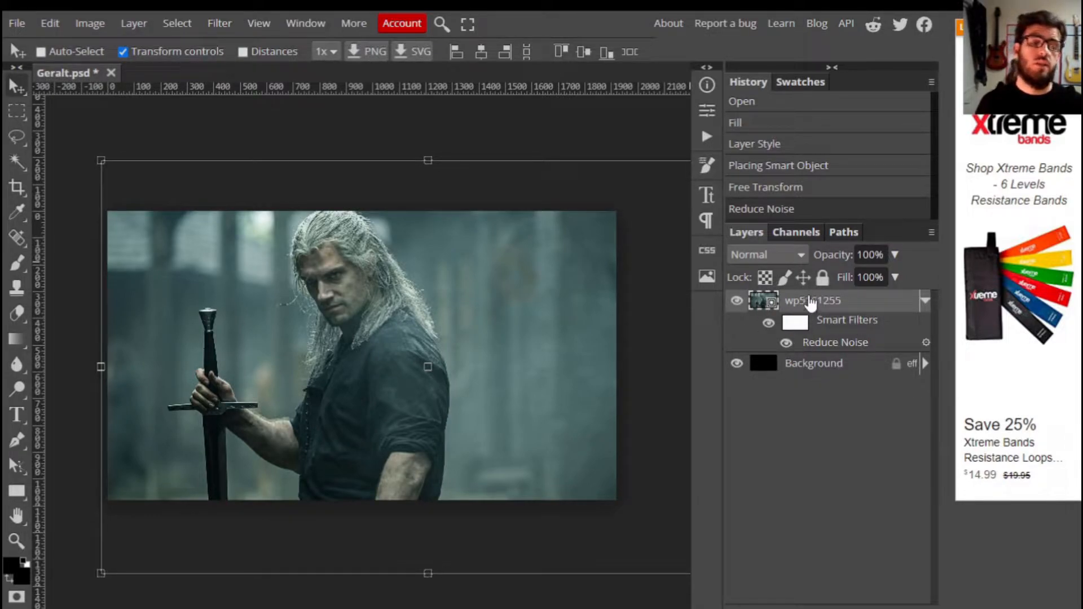
Step: Duplicate the wp5161255 photo layer and rename the copy Normal
{"action": "right_click", "coordinate": [810, 302]}
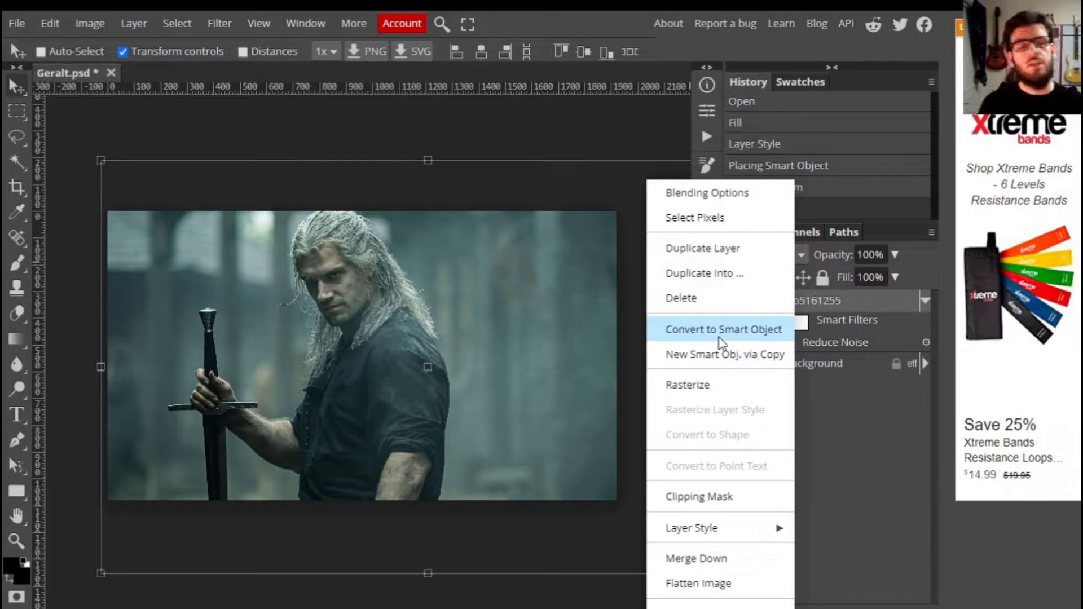
{"action": "left_click", "coordinate": [860, 434]}
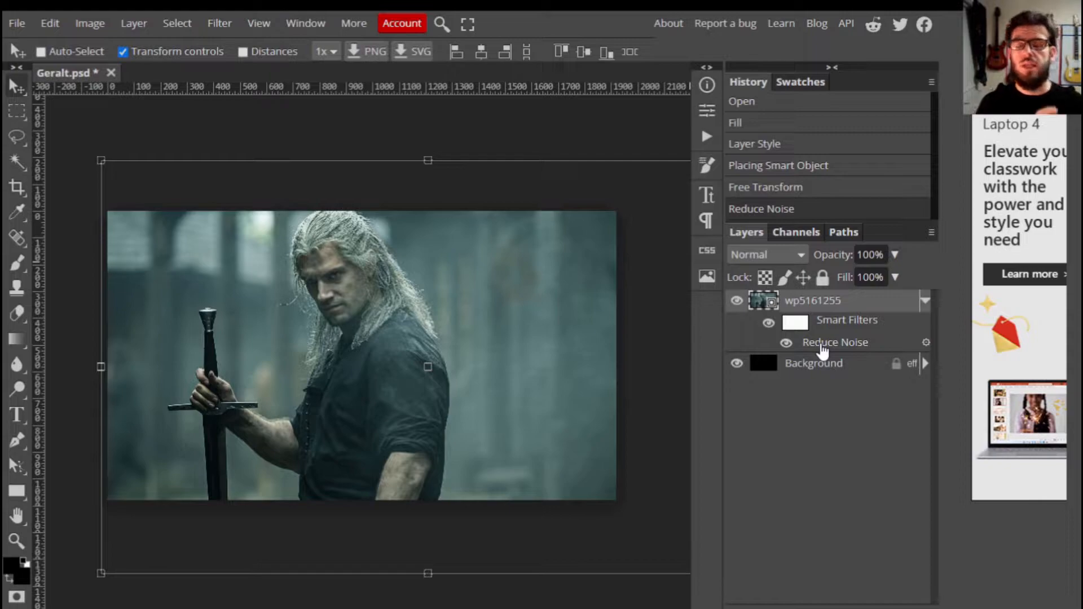
{"action": "right_click", "coordinate": [793, 305]}
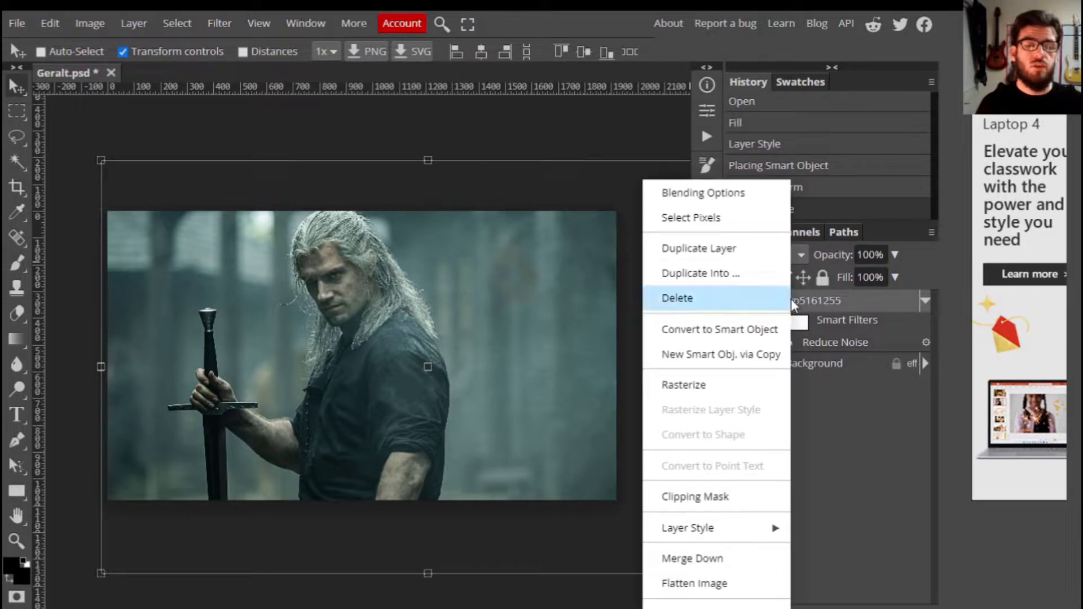
{"action": "left_click", "coordinate": [731, 253]}
{"action": "double_click", "coordinate": [824, 303]}
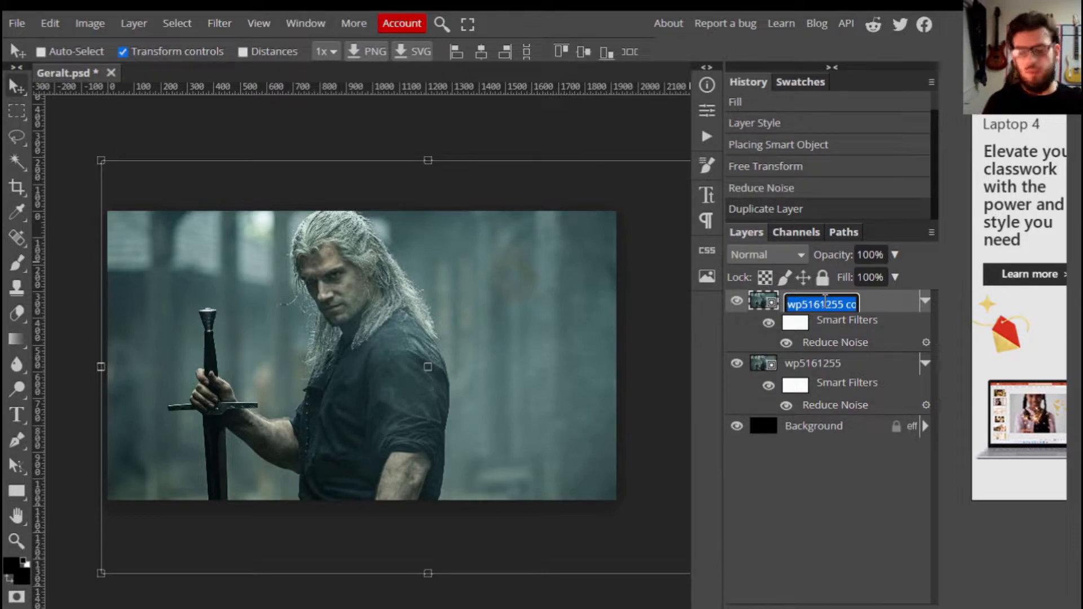
{"action": "type", "text": "Normal"}
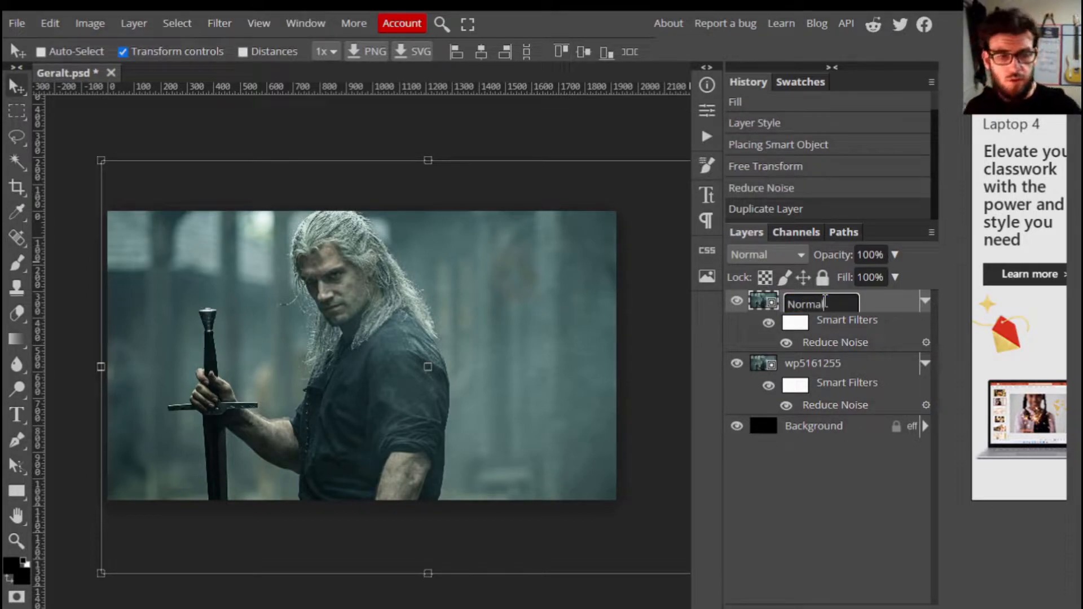
{"action": "key", "text": "Return"}
Step: Rename the wp5161255 layer SPlashed and hide the Normal layer
{"action": "double_click", "coordinate": [813, 364]}
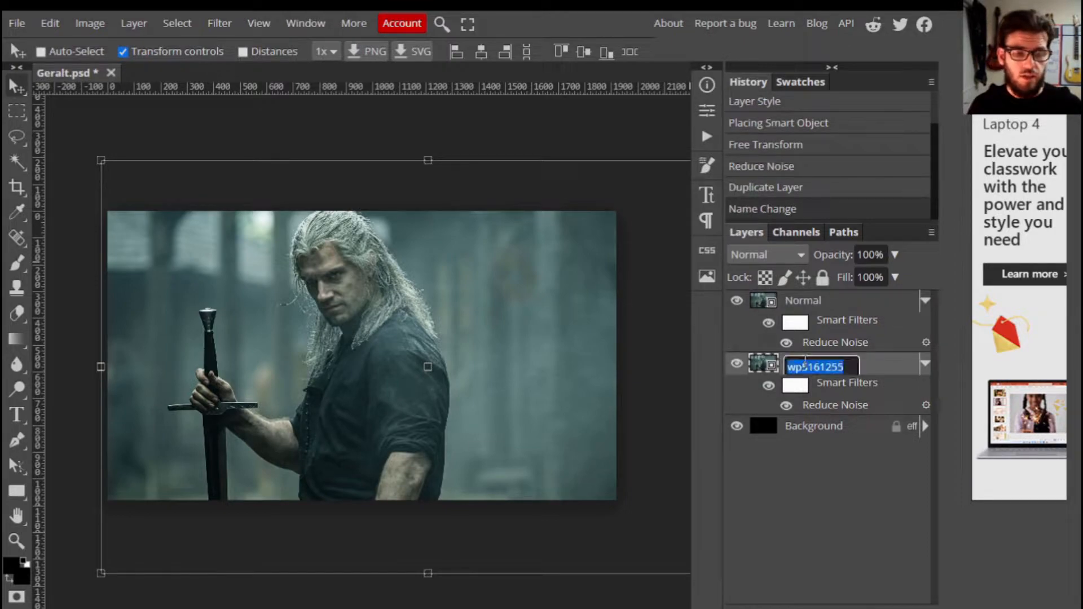
{"action": "type", "text": "SPa"}
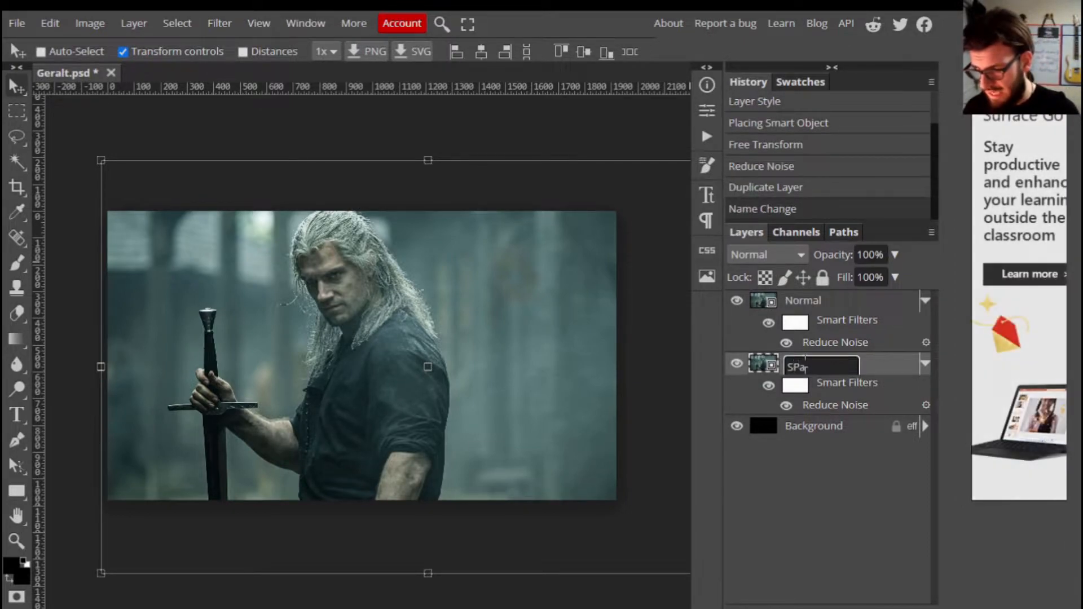
{"action": "type", "text": "shed"}
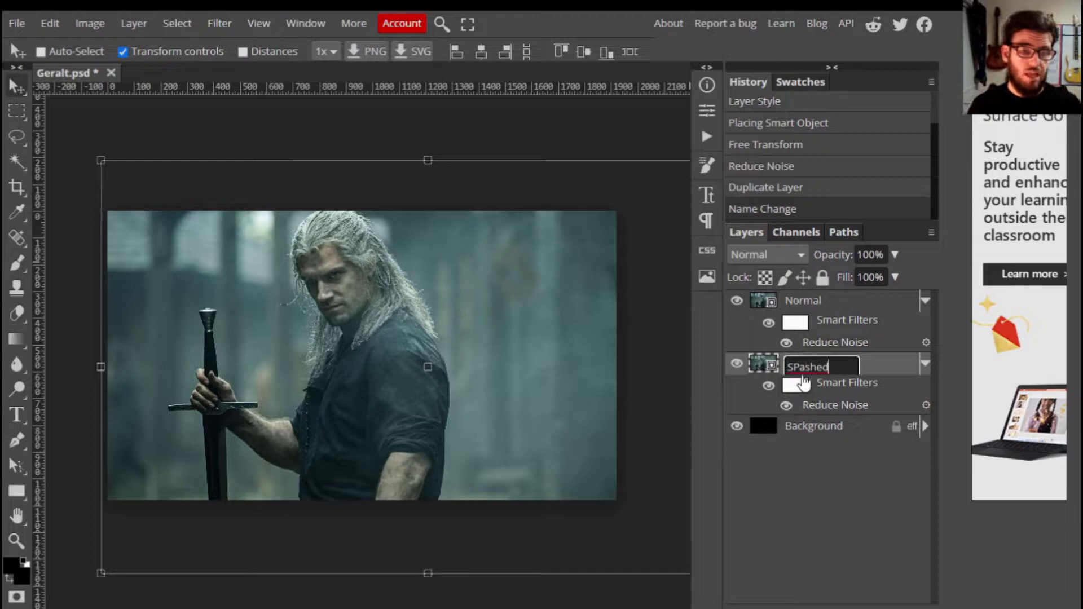
{"action": "left_click", "coordinate": [805, 365]}
{"action": "type", "text": "l"}
{"action": "key", "text": "Return"}
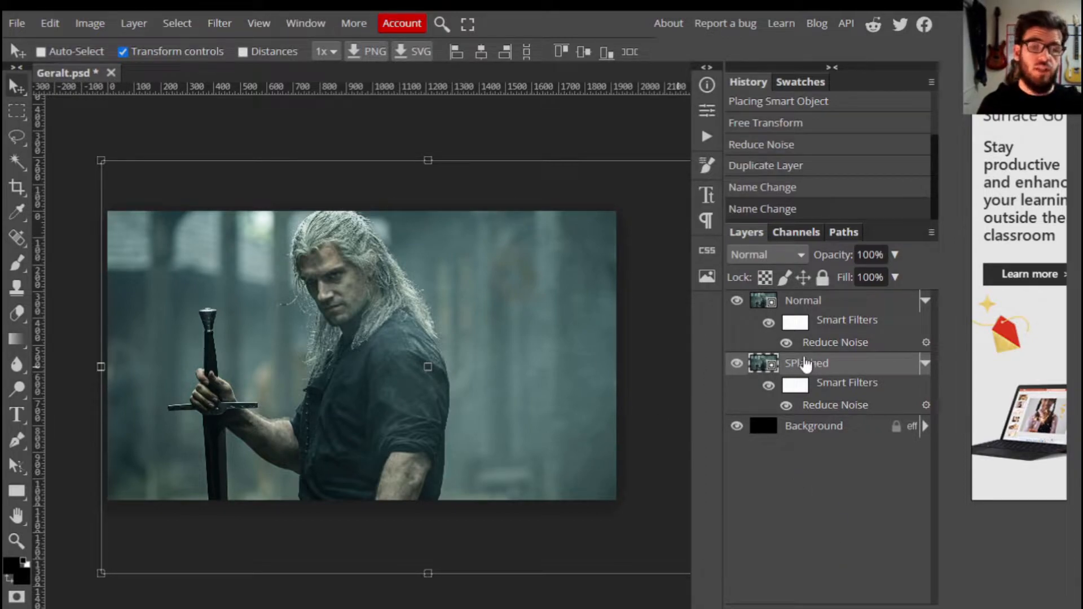
{"action": "left_click", "coordinate": [736, 302]}
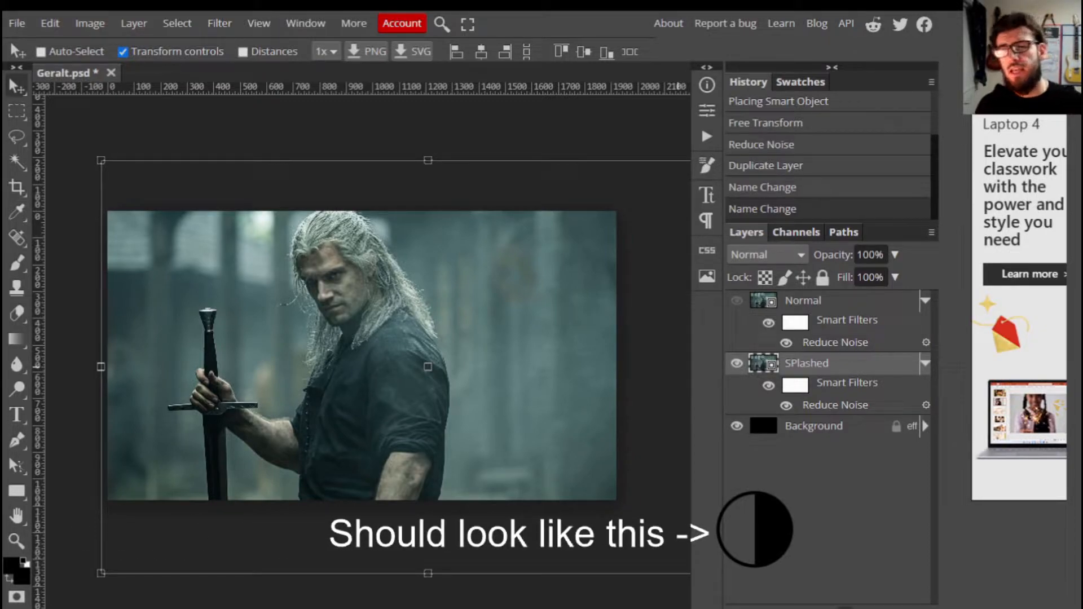
Step: Add a Posterize adjustment layer with 37 levels above the SPlashed layer and clip it to that layer
{"action": "left_click", "coordinate": [845, 608]}
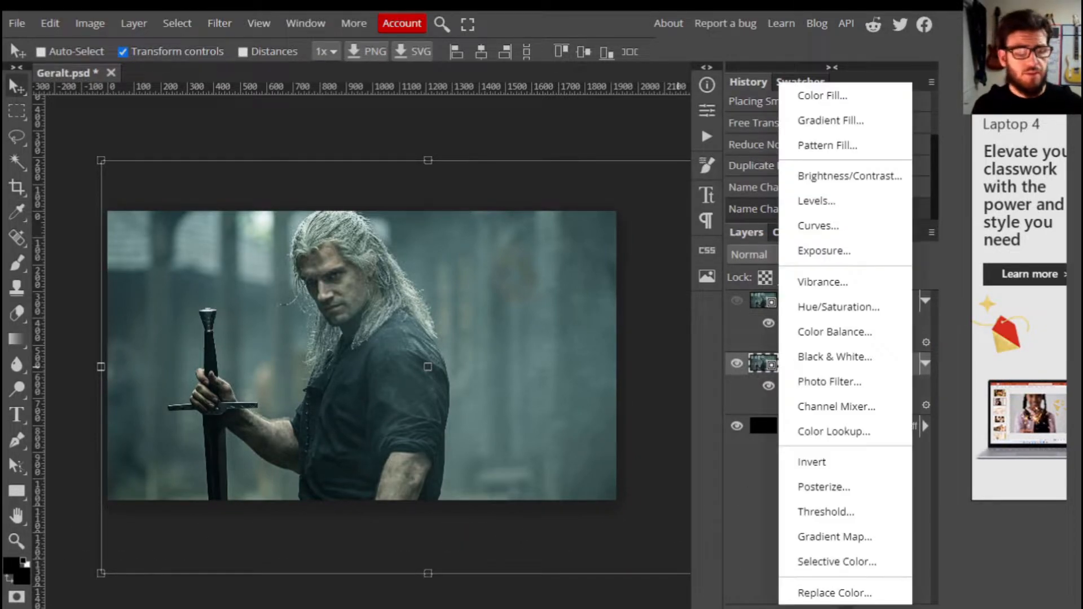
{"action": "left_click", "coordinate": [831, 490]}
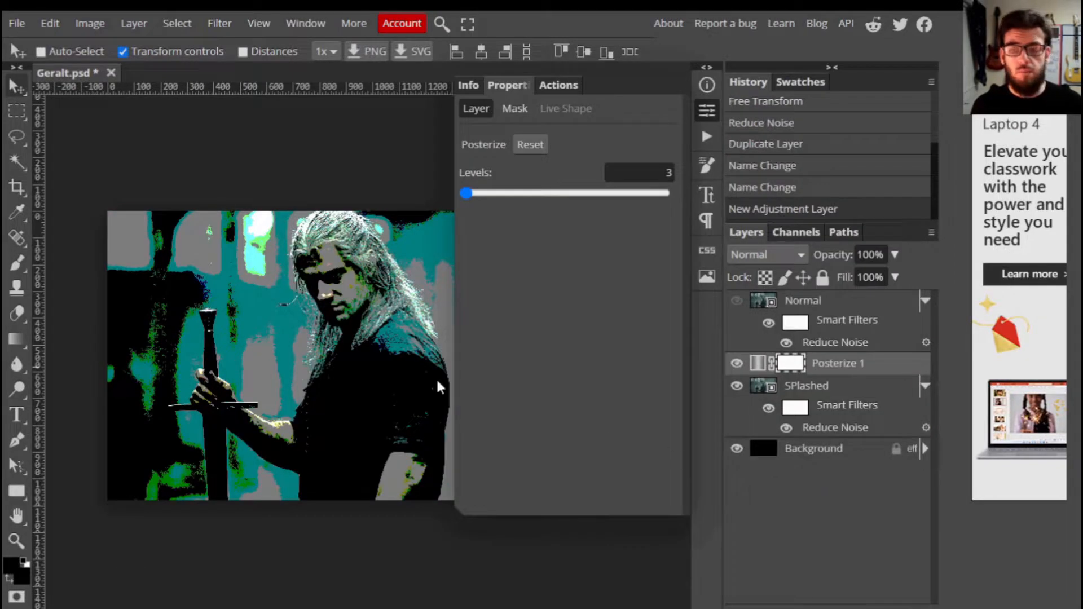
{"action": "left_click_drag", "start_coordinate": [466, 193], "coordinate": [495, 197]}
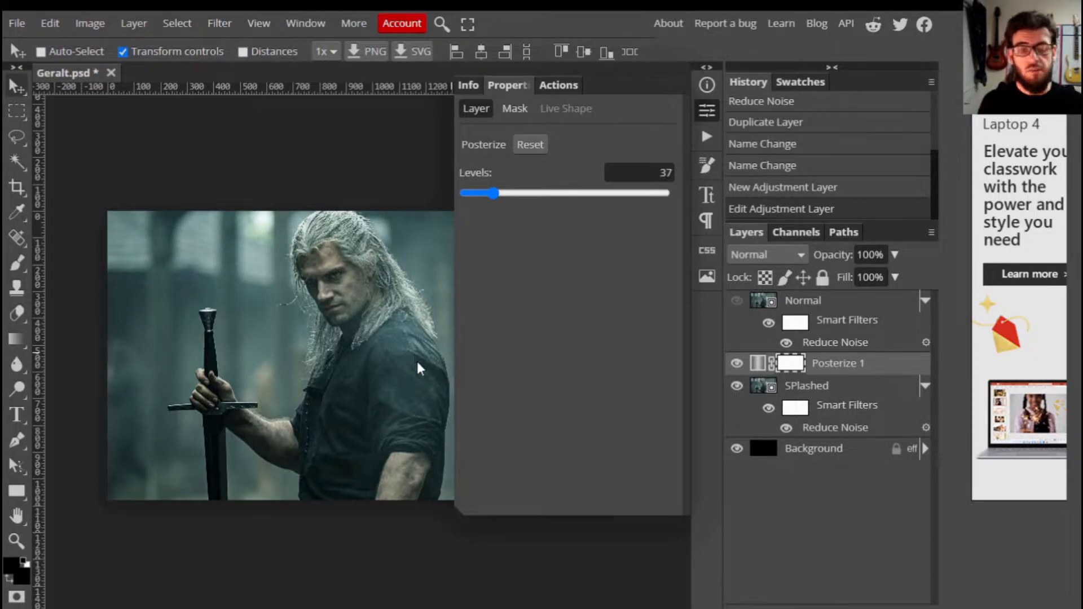
{"action": "left_click", "coordinate": [711, 115]}
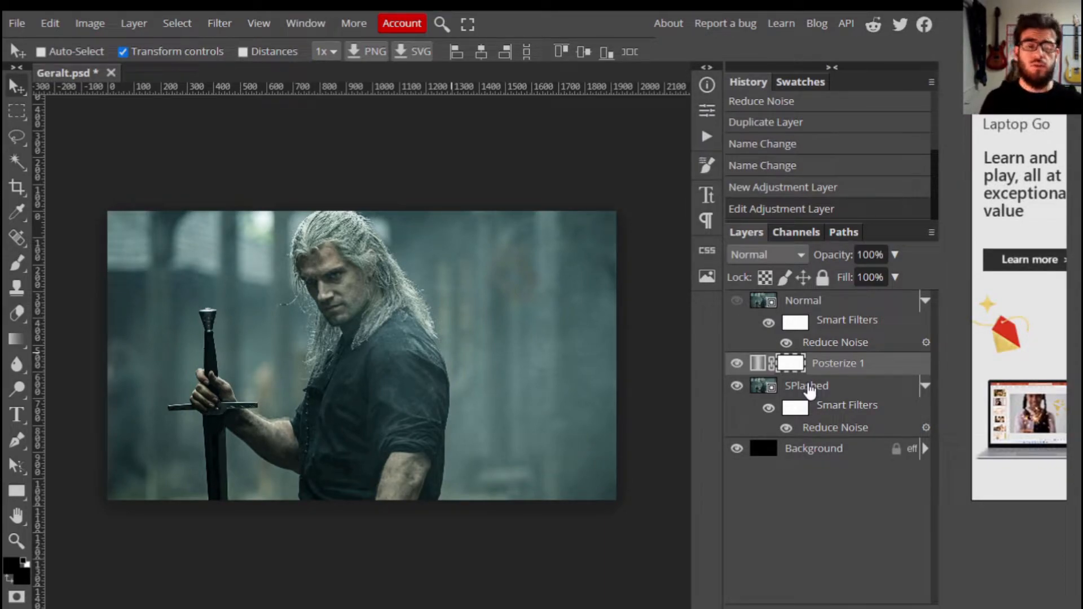
{"action": "right_click", "coordinate": [815, 367]}
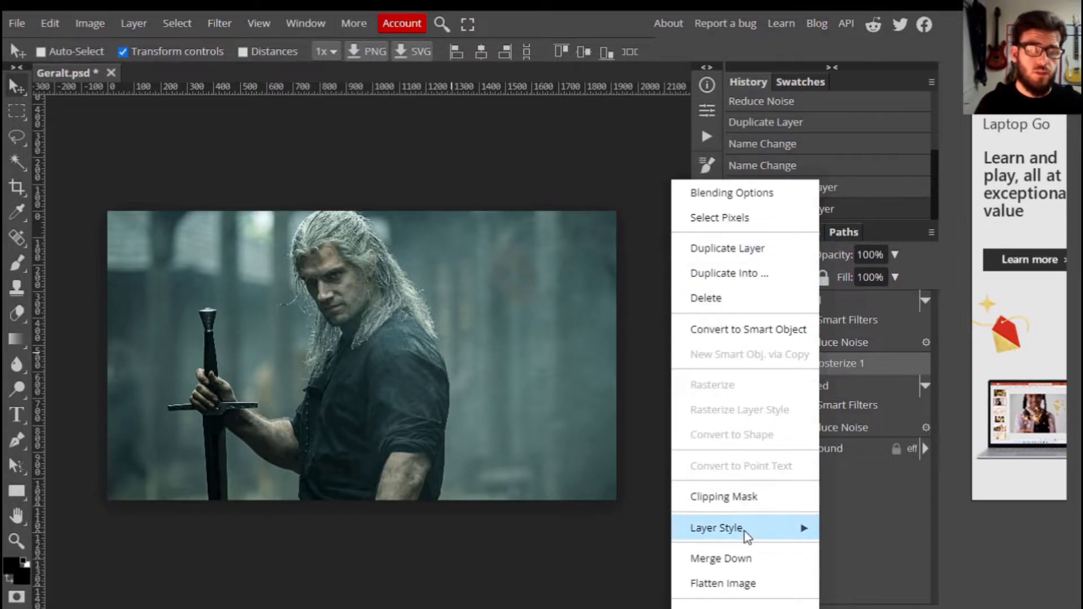
{"action": "left_click", "coordinate": [740, 498]}
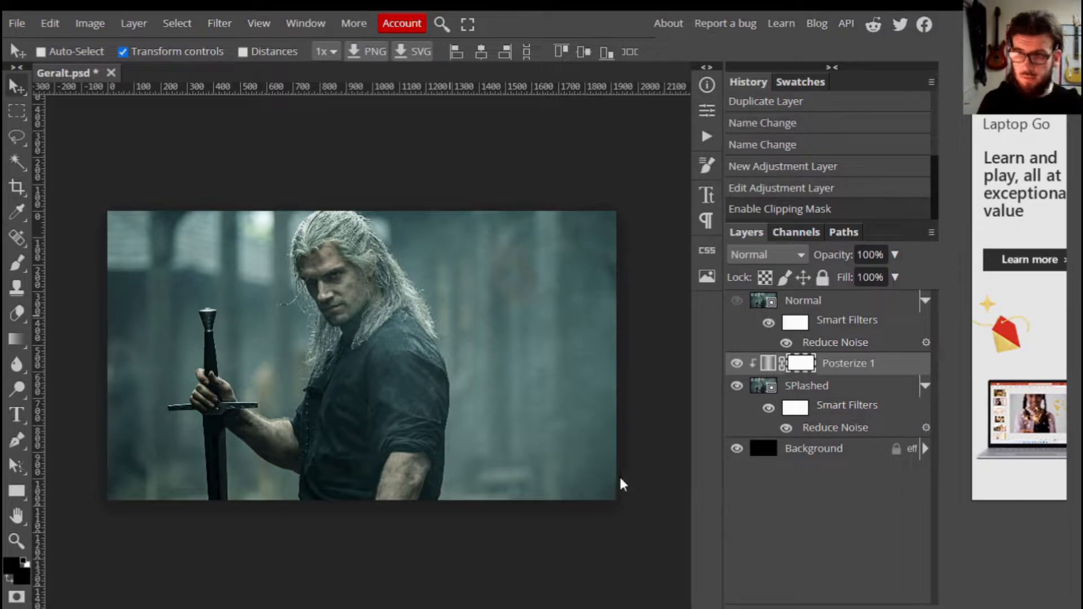
Step: Apply Black & White to the SPlashed layer with Red 60, Yellow 247, Green 262, Cyan 187, Blue 72, and add a black layer mask
{"action": "left_click", "coordinate": [807, 386]}
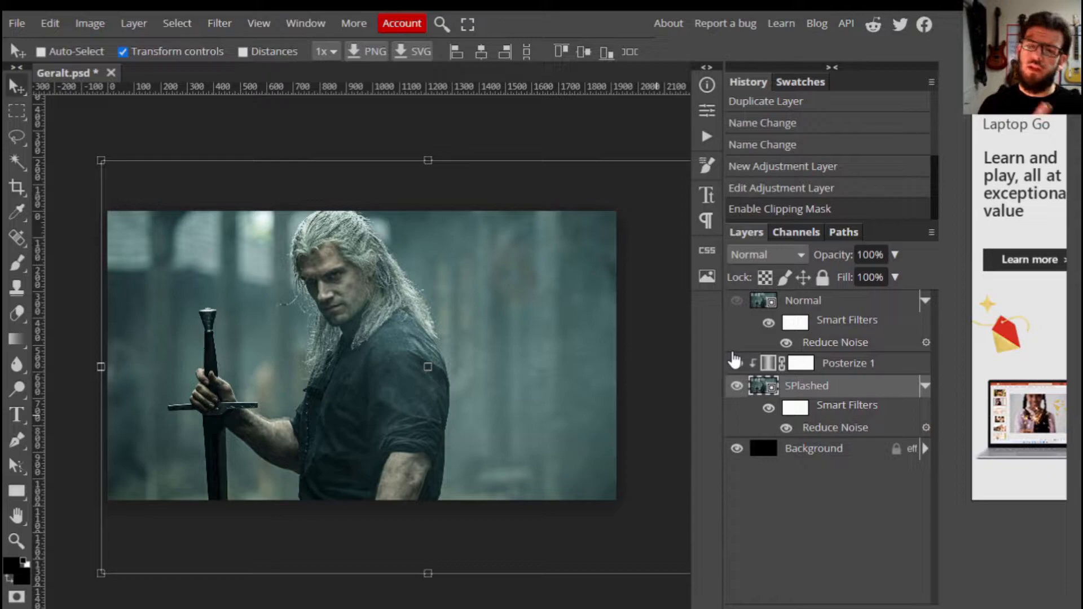
{"action": "left_click", "coordinate": [736, 363]}
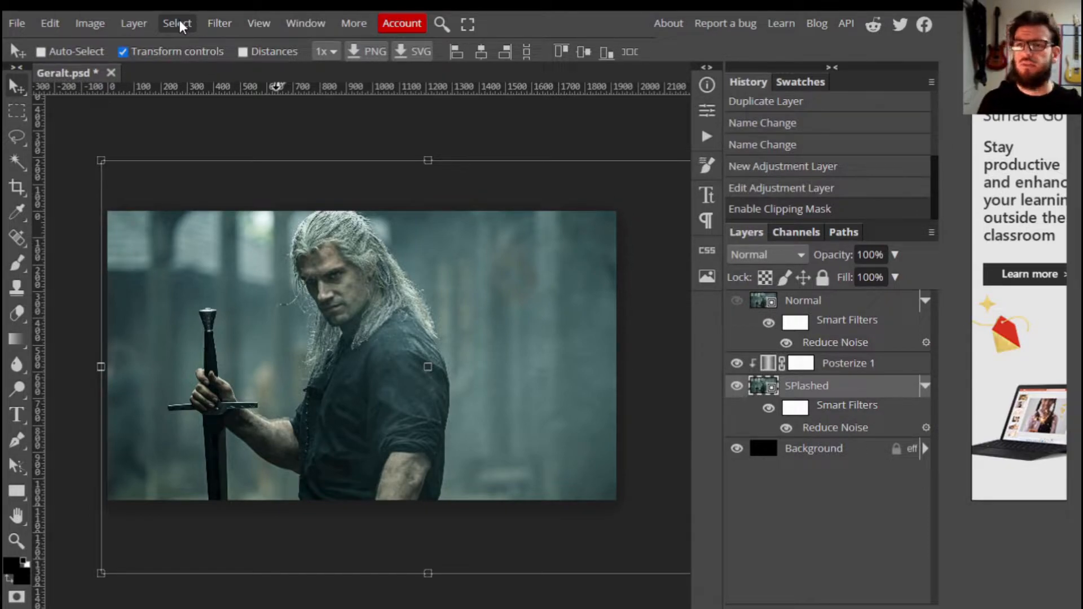
{"action": "left_click", "coordinate": [134, 24]}
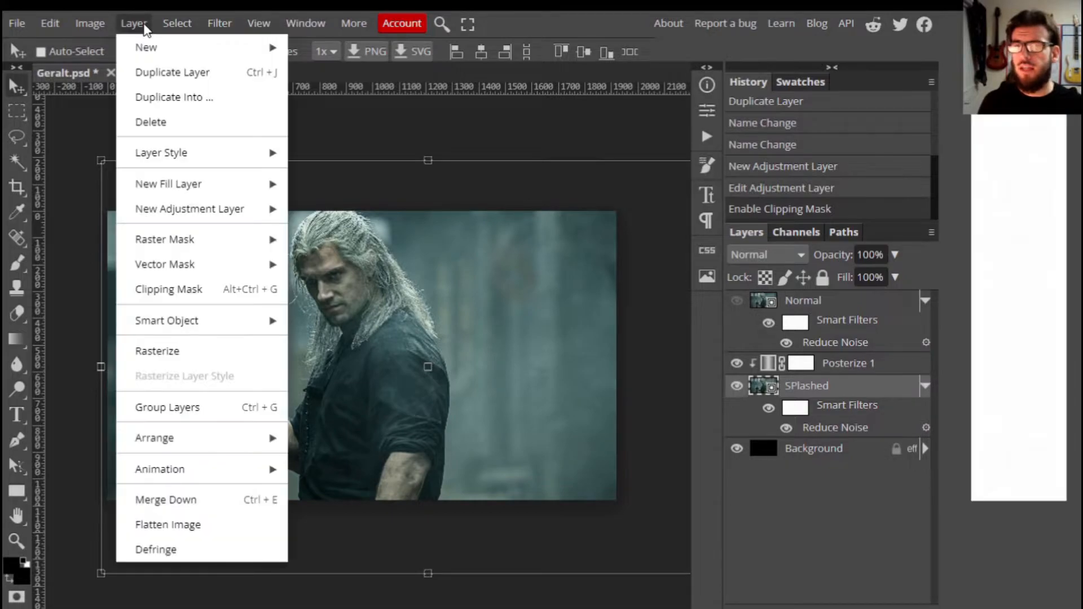
{"action": "mouse_move", "coordinate": [89, 30]}
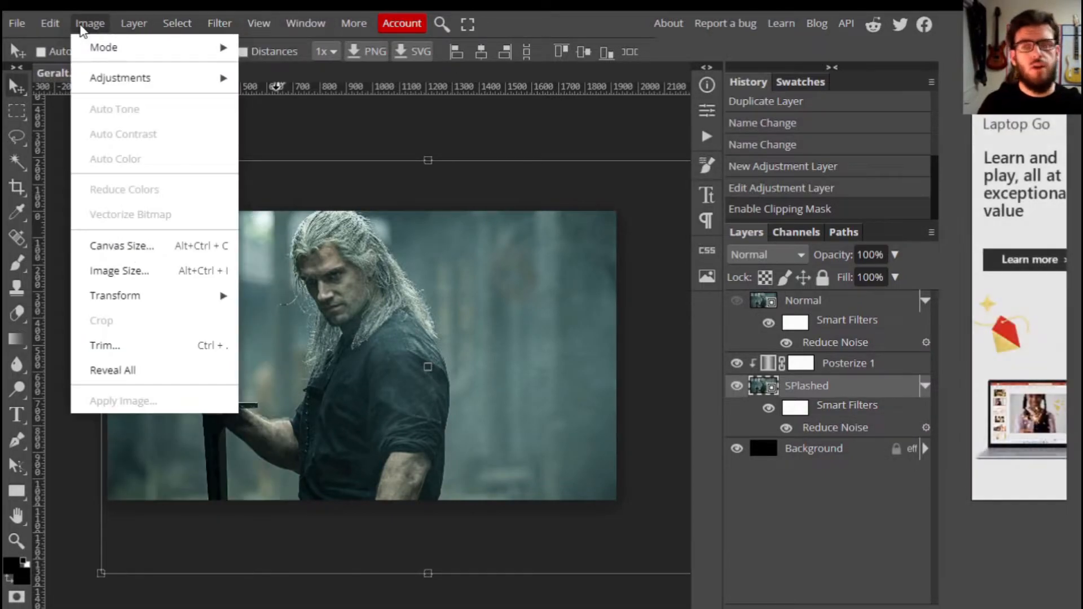
{"action": "mouse_move", "coordinate": [153, 92]}
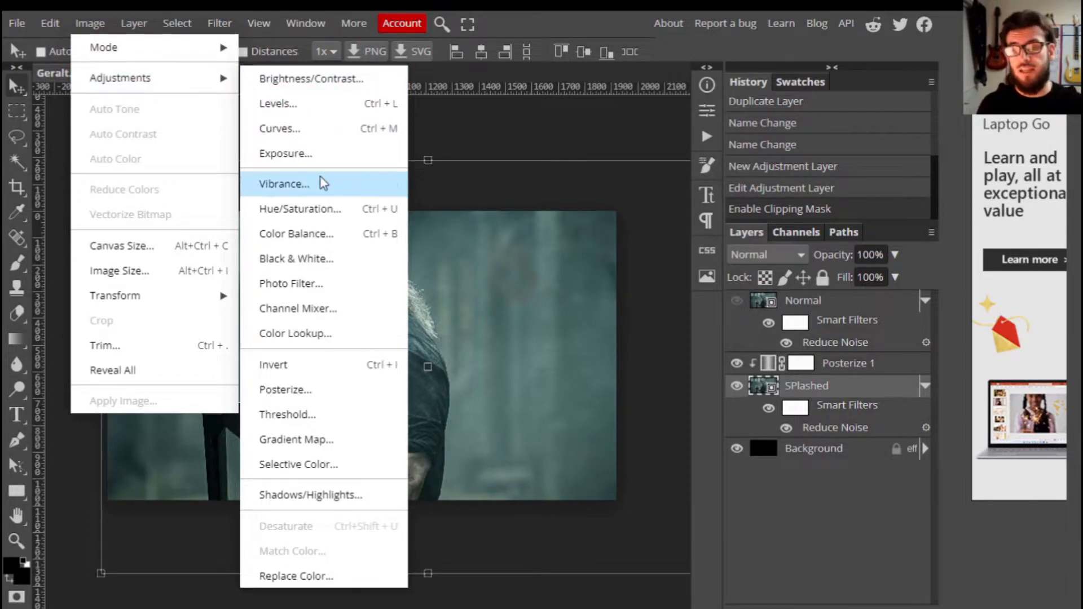
{"action": "left_click", "coordinate": [330, 260]}
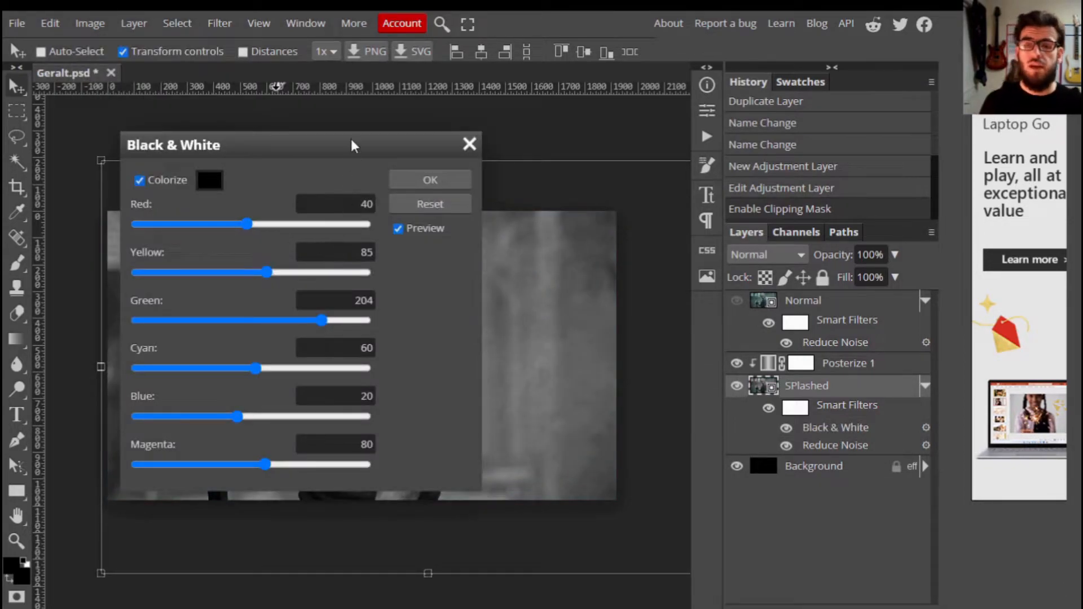
{"action": "left_click_drag", "start_coordinate": [353, 151], "coordinate": [715, 116]}
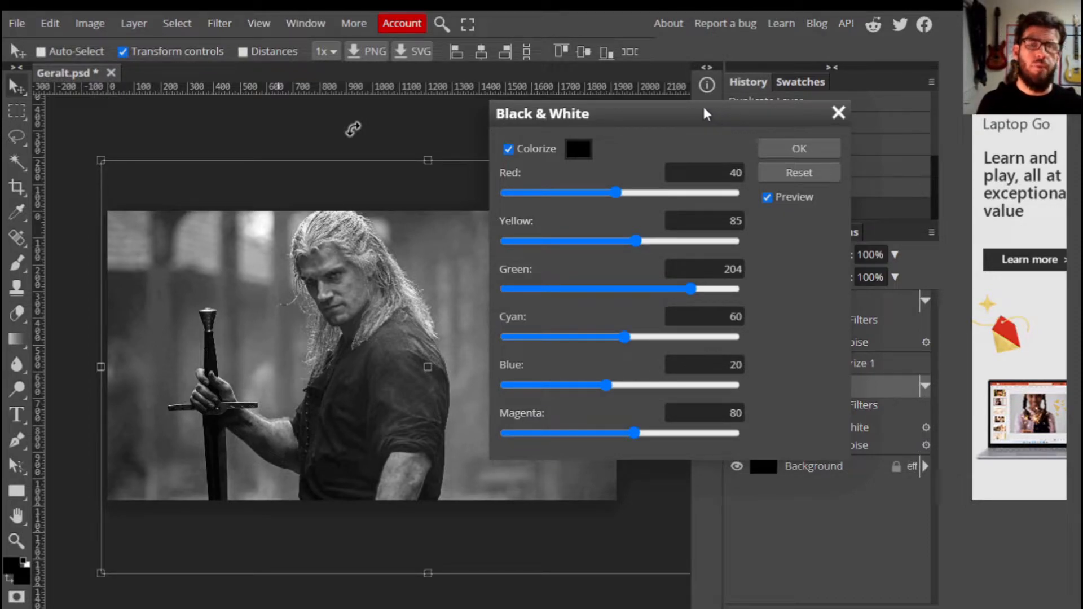
{"action": "left_click_drag", "start_coordinate": [692, 290], "coordinate": [727, 289]}
{"action": "left_click_drag", "start_coordinate": [636, 241], "coordinate": [712, 240]}
{"action": "mouse_move", "coordinate": [607, 184]}
{"action": "left_mouse_down"}
{"action": "mouse_move", "coordinate": [677, 192]}
{"action": "mouse_move", "coordinate": [625, 192]}
{"action": "left_mouse_up"}
{"action": "left_click_drag", "start_coordinate": [625, 337], "coordinate": [683, 338]}
{"action": "left_click", "coordinate": [604, 386]}
{"action": "left_click_drag", "start_coordinate": [665, 388], "coordinate": [632, 386]}
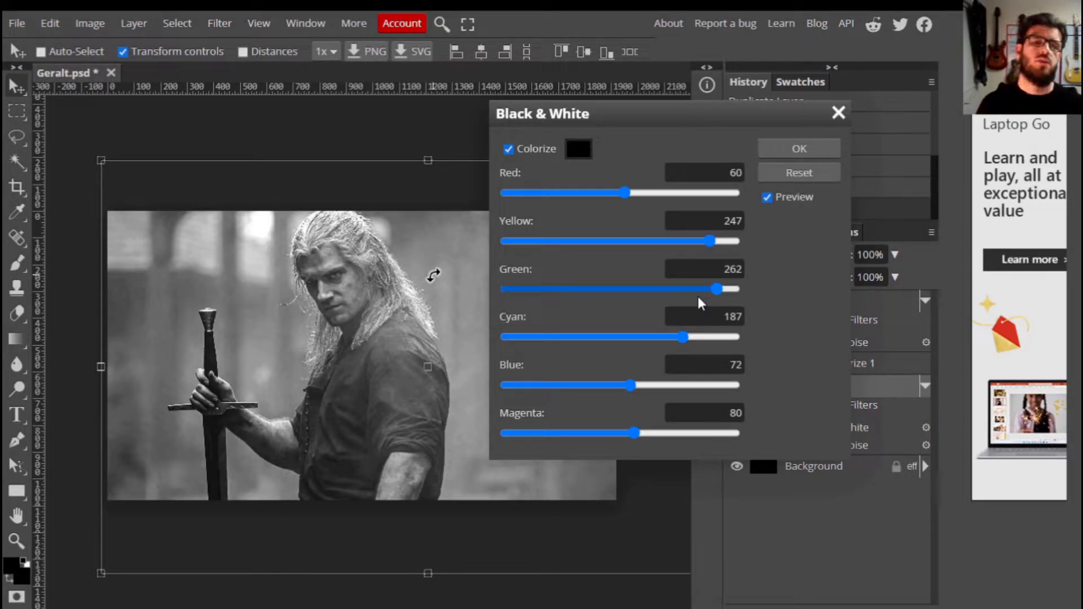
{"action": "left_click", "coordinate": [780, 149]}
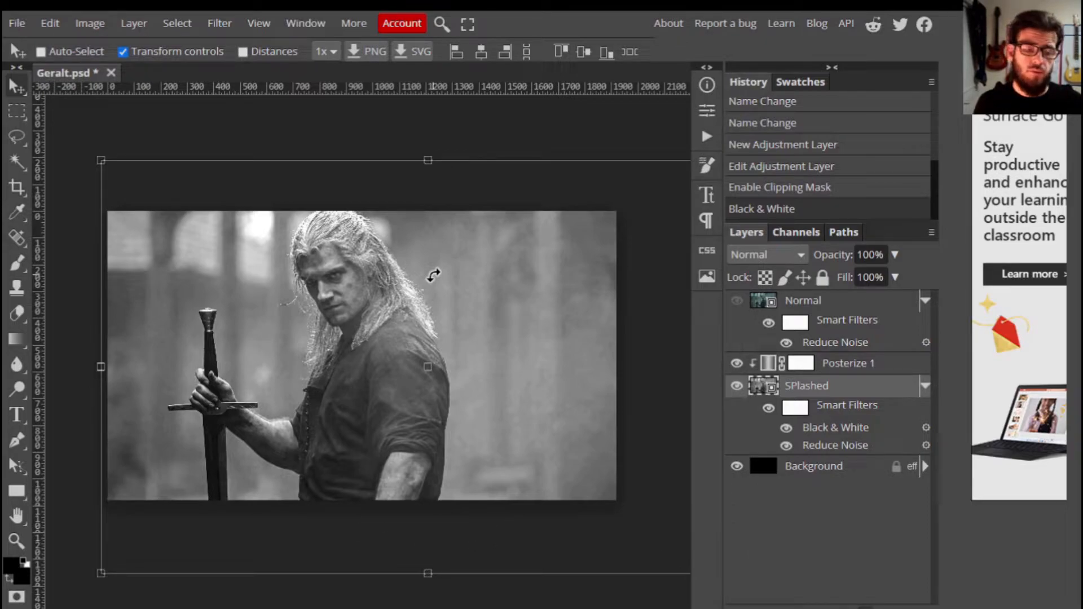
{"action": "left_click", "coordinate": [821, 605], "text": "alt"}
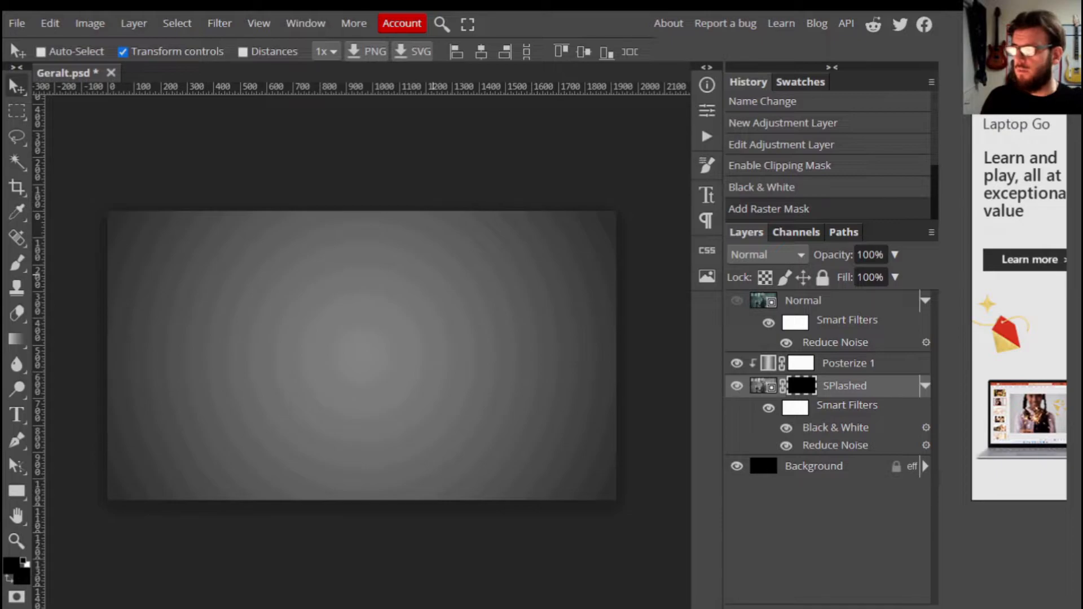
Step: Place the scanned-dirt-4 image above the SPlashed layer, enlarge it to the full canvas height and move it near the canvas center
{"action": "left_click_drag", "start_coordinate": [259, 367], "coordinate": [368, 350]}
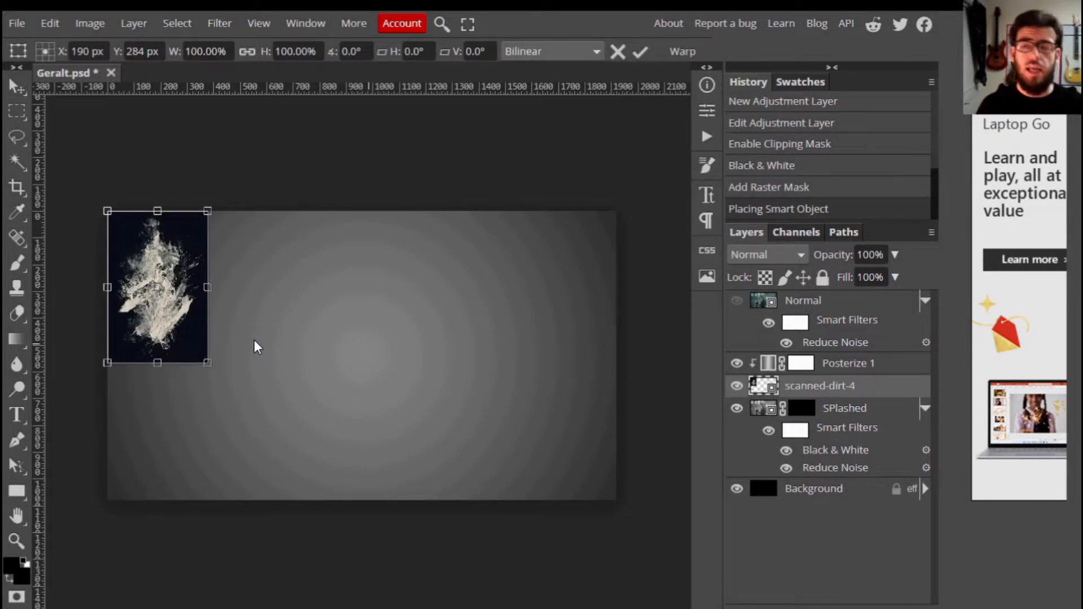
{"action": "left_click_drag", "start_coordinate": [207, 362], "coordinate": [345, 501]}
{"action": "left_click_drag", "start_coordinate": [246, 378], "coordinate": [385, 381]}
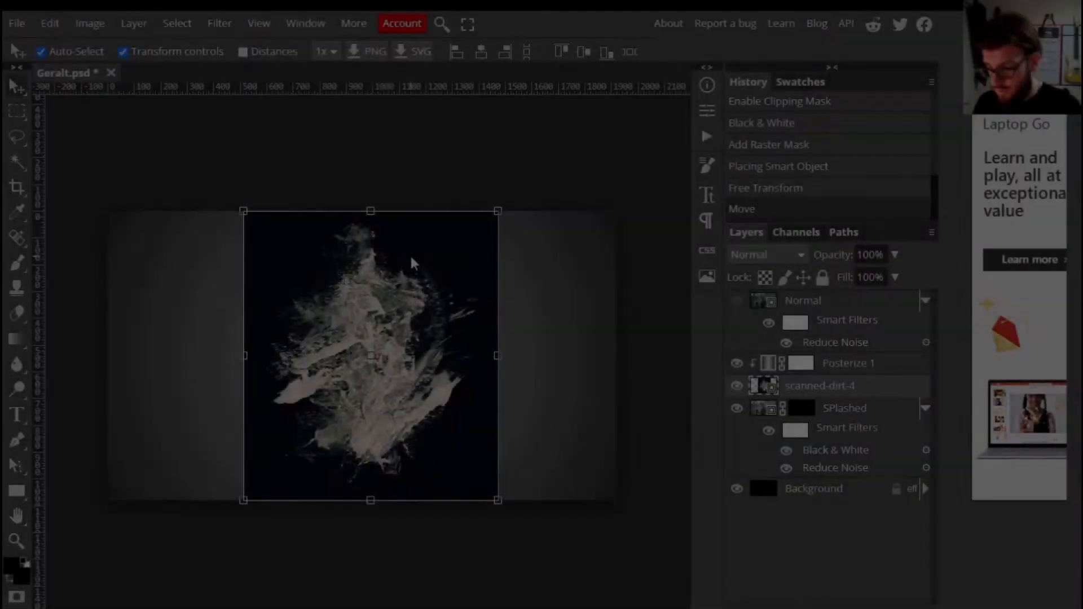
Step: Desaturate the scanned-dirt-4 layer once
{"action": "key", "text": "shift+ctrl+u"}
{"action": "key", "text": "shift+ctrl+u"}
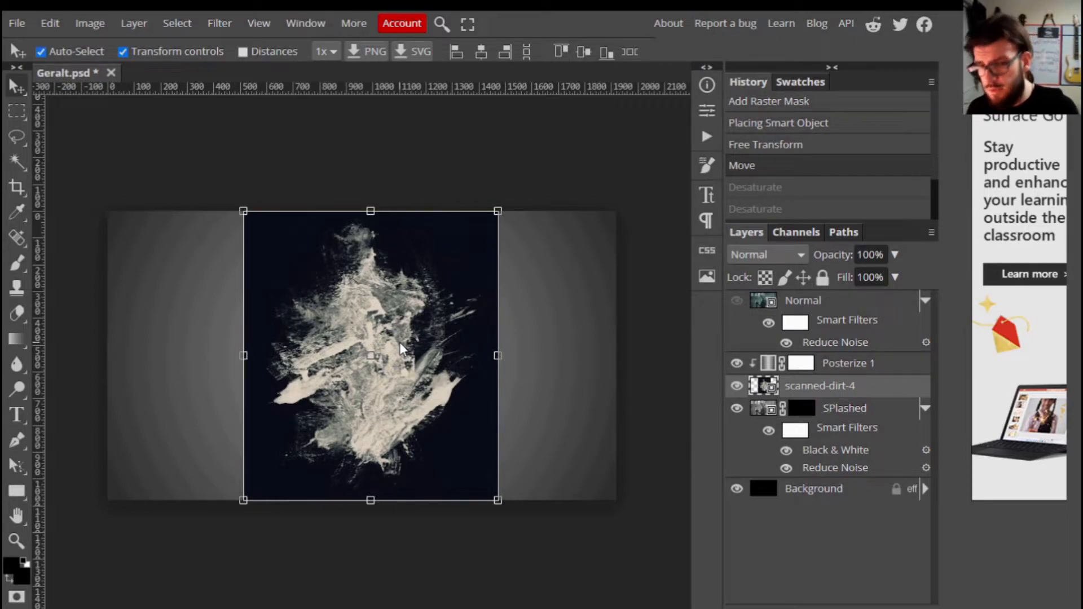
{"action": "key", "text": "shift+ctrl+u"}
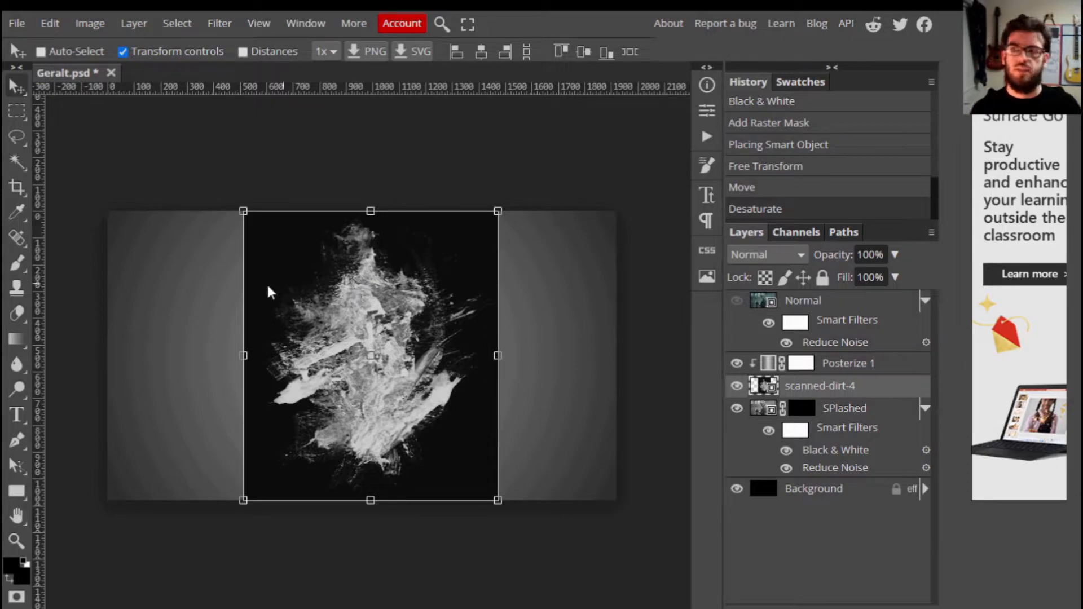
Step: Select the black background of the scanned-dirt-4 image with the Magic Wand at tolerance 16 and invert the selection
{"action": "left_click", "coordinate": [12, 161]}
{"action": "right_click", "coordinate": [13, 162]}
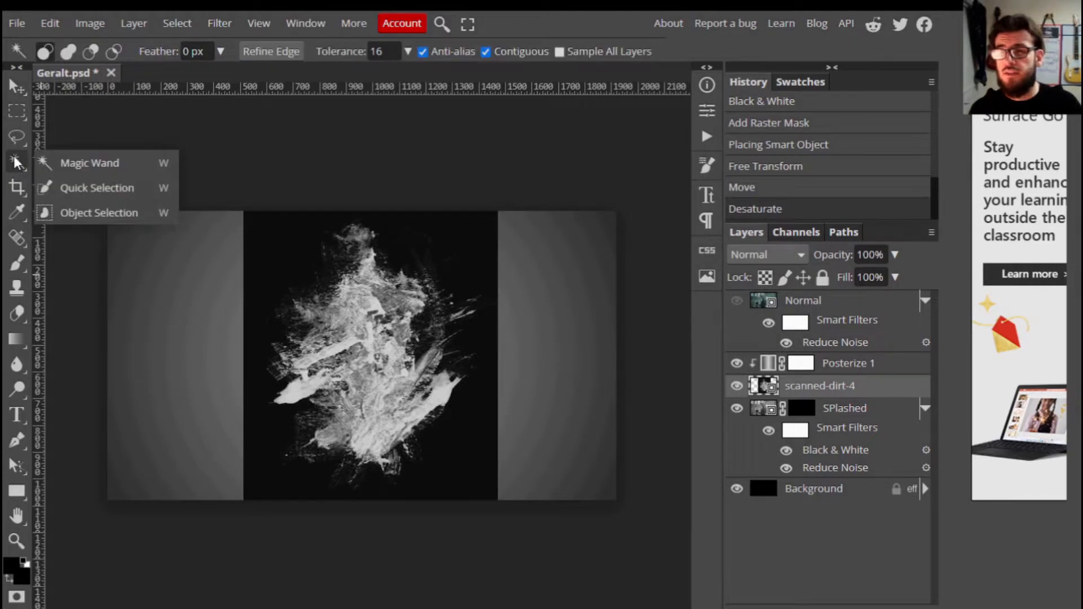
{"action": "left_click", "coordinate": [73, 171]}
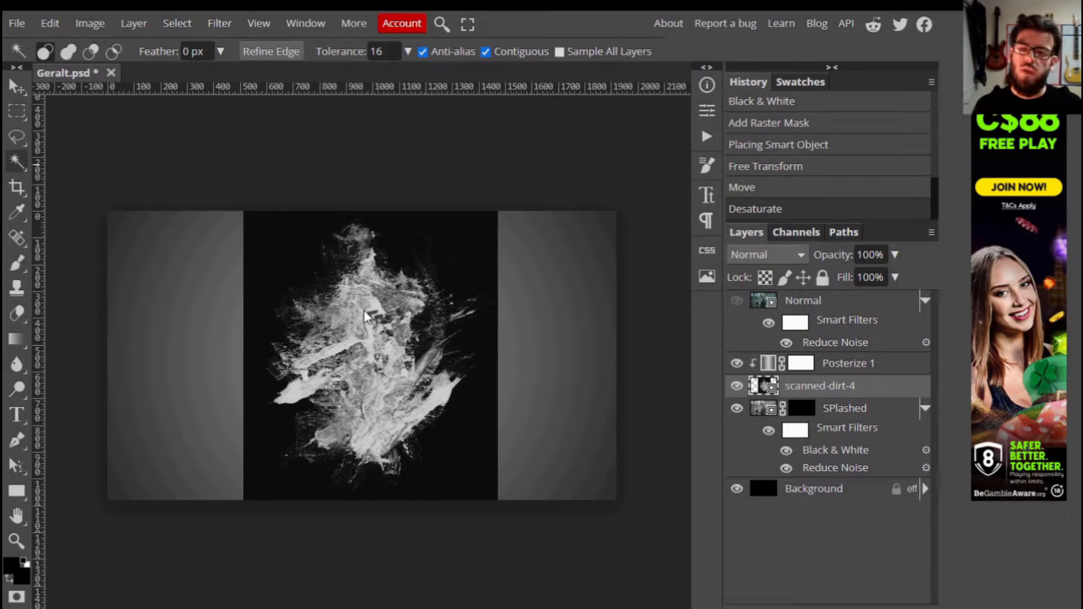
{"action": "left_click", "coordinate": [285, 255]}
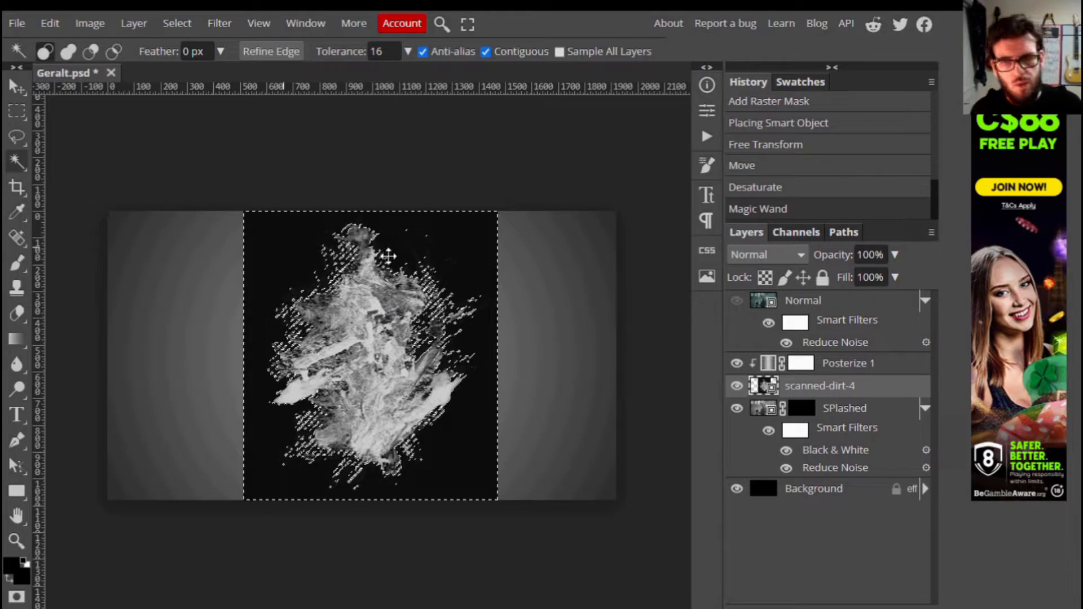
{"action": "right_click", "coordinate": [389, 255]}
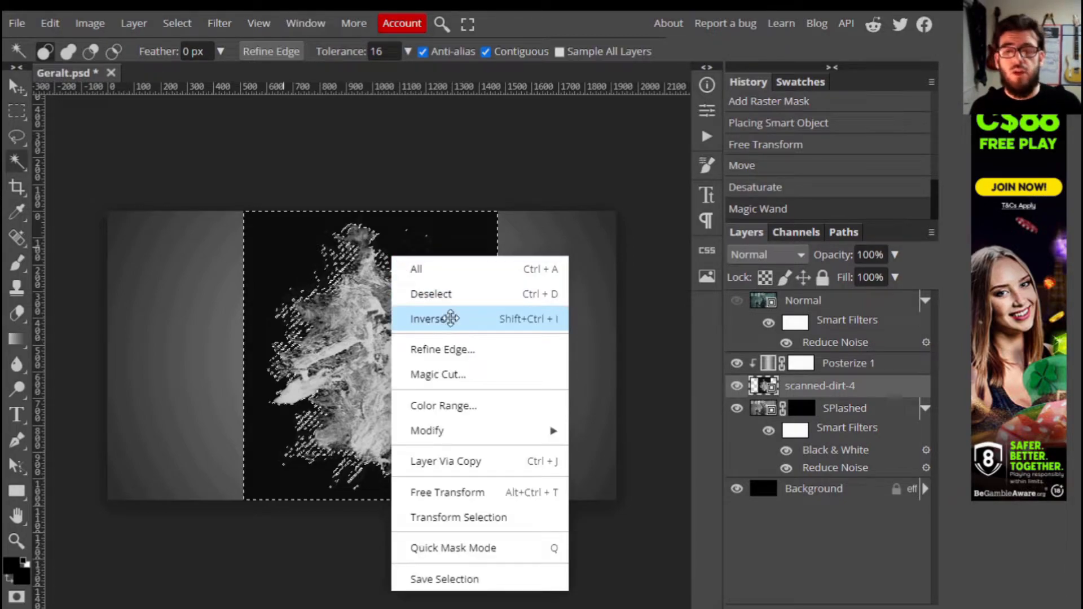
{"action": "left_click", "coordinate": [450, 319]}
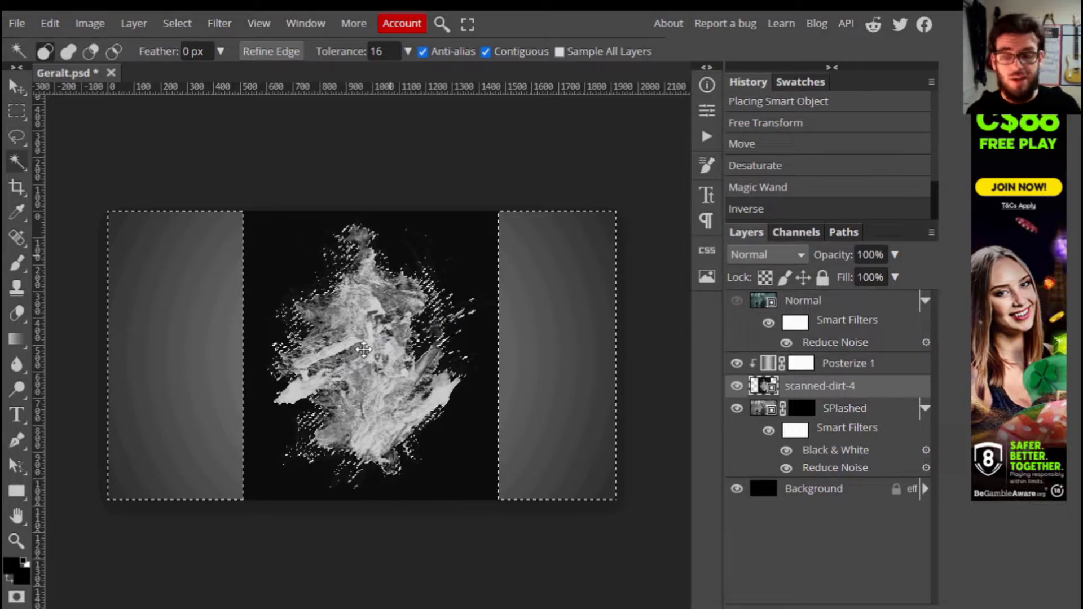
Step: Cut the light splatter out of its black background with Magic Cut and output it as a new layer
{"action": "right_click", "coordinate": [373, 316]}
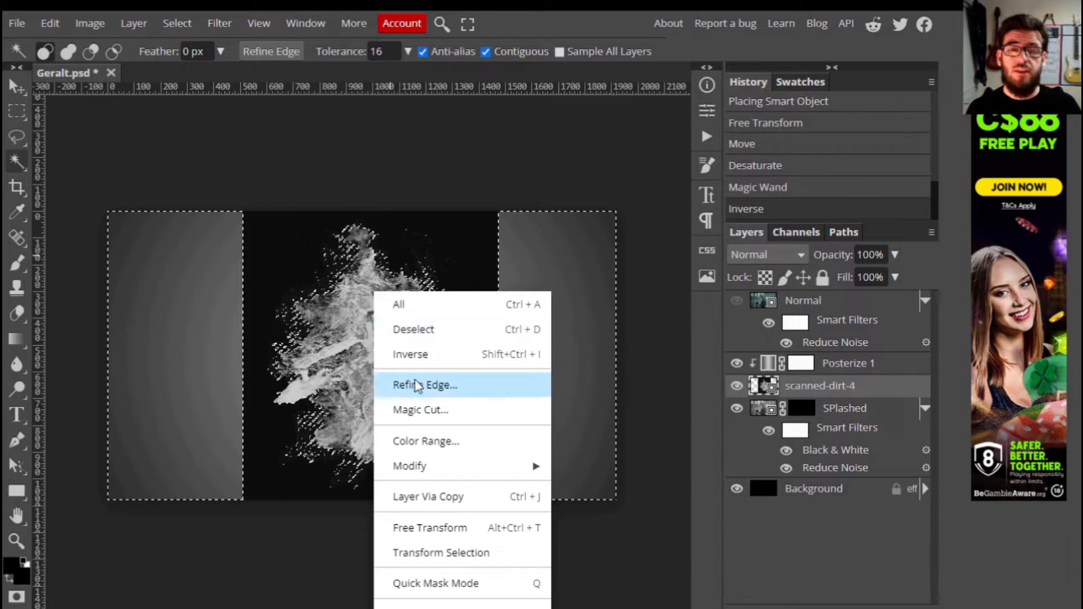
{"action": "left_click", "coordinate": [430, 409]}
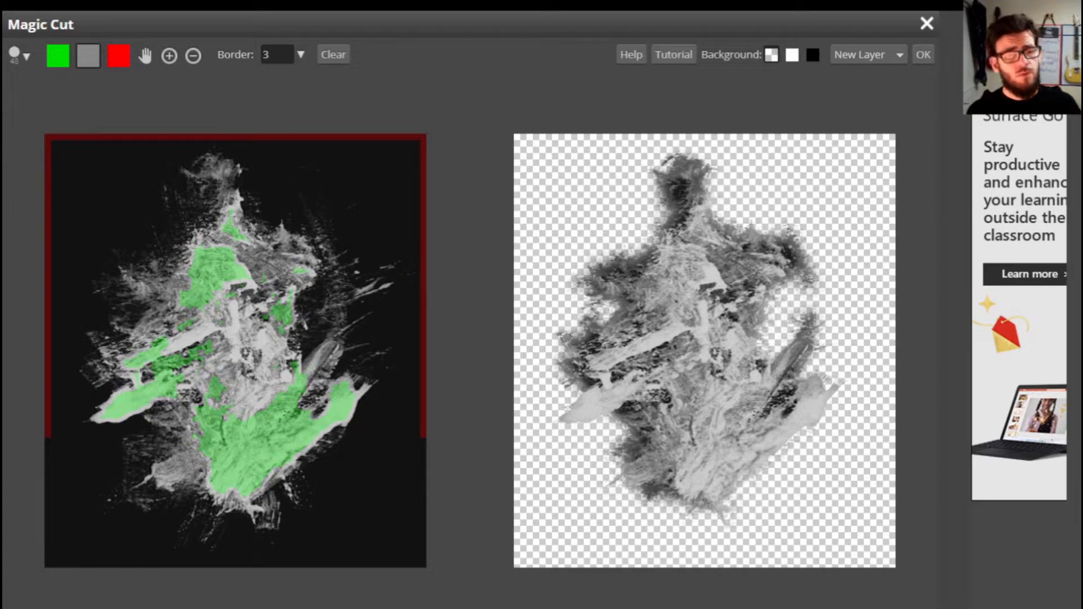
{"action": "left_click", "coordinate": [924, 57]}
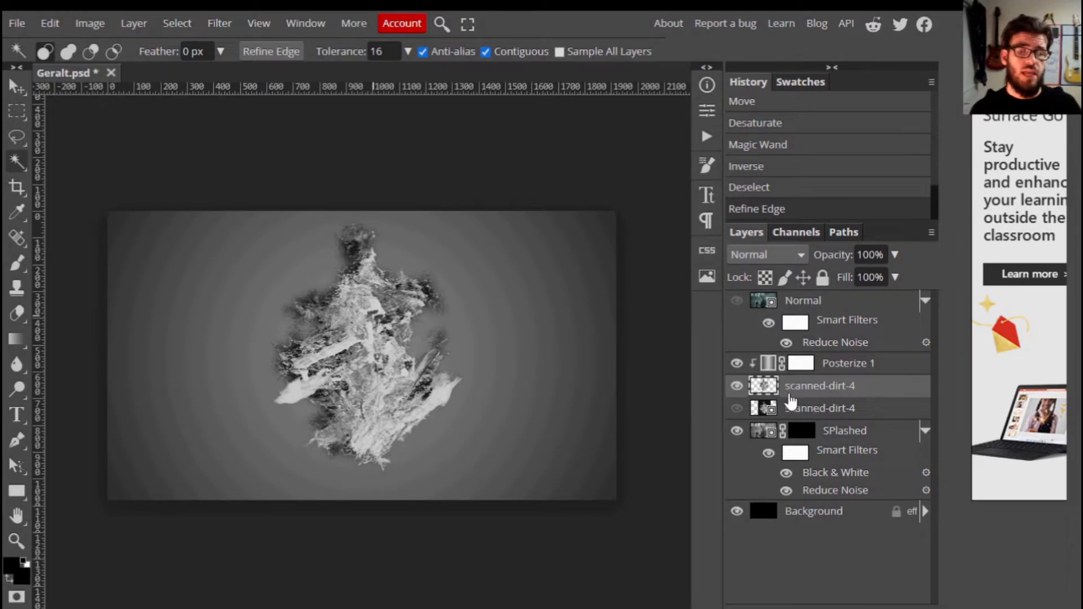
Step: Select the pixels of the visible scanned-dirt-4 cutout and paste the copied splatter into the SPlashed layer's mask
{"action": "left_click", "coordinate": [767, 389], "text": "ctrl"}
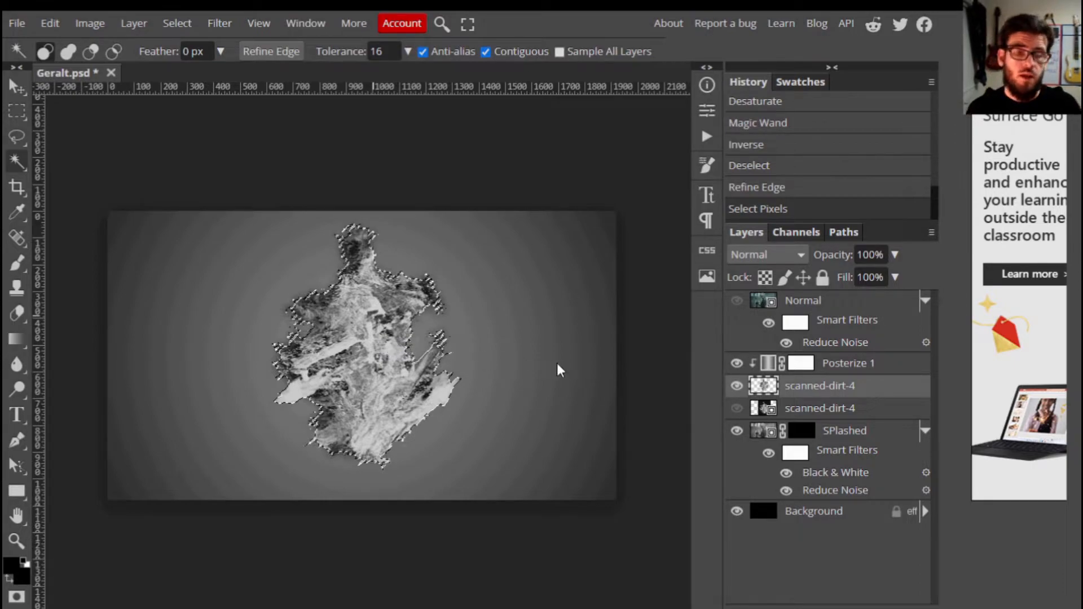
{"action": "left_click", "coordinate": [801, 433]}
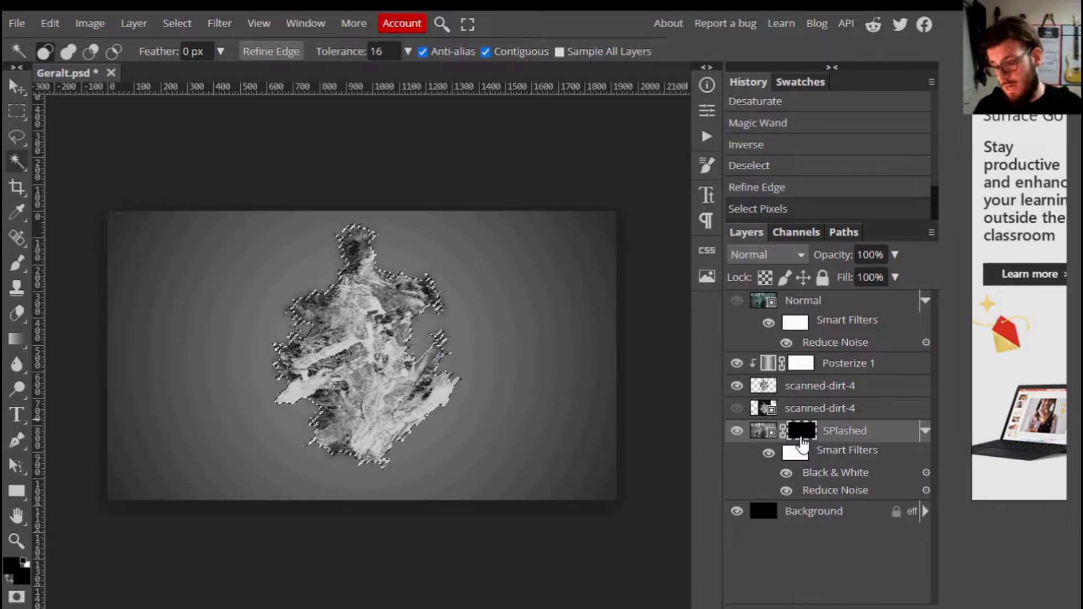
{"action": "key", "text": "ctrl+v"}
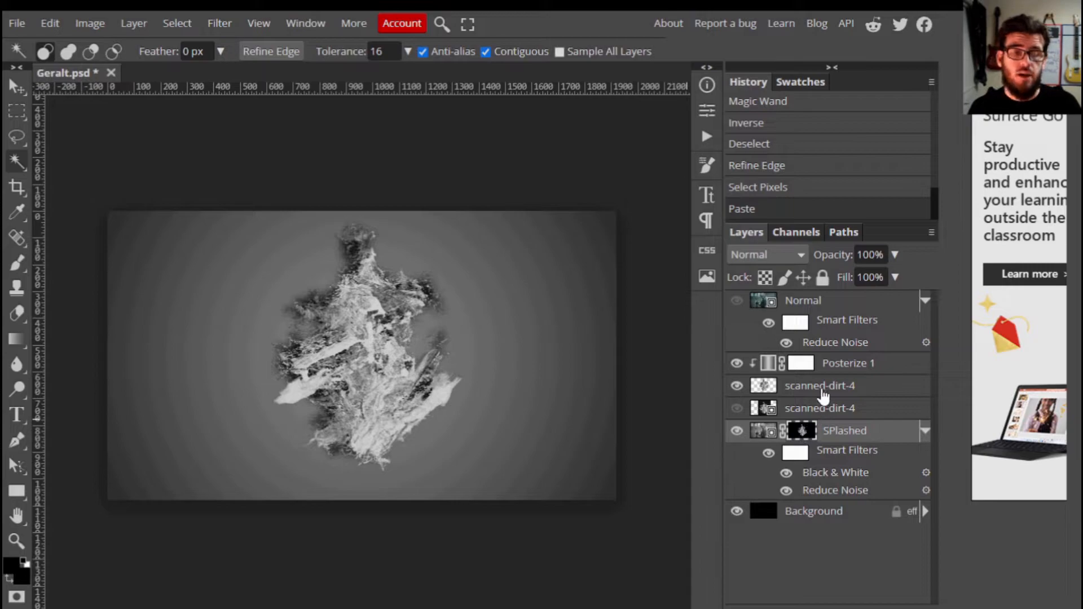
Step: Delete both scanned-dirt-4 layers
{"action": "left_click", "coordinate": [822, 391]}
{"action": "key", "text": "Delete"}
{"action": "key", "text": "Delete"}
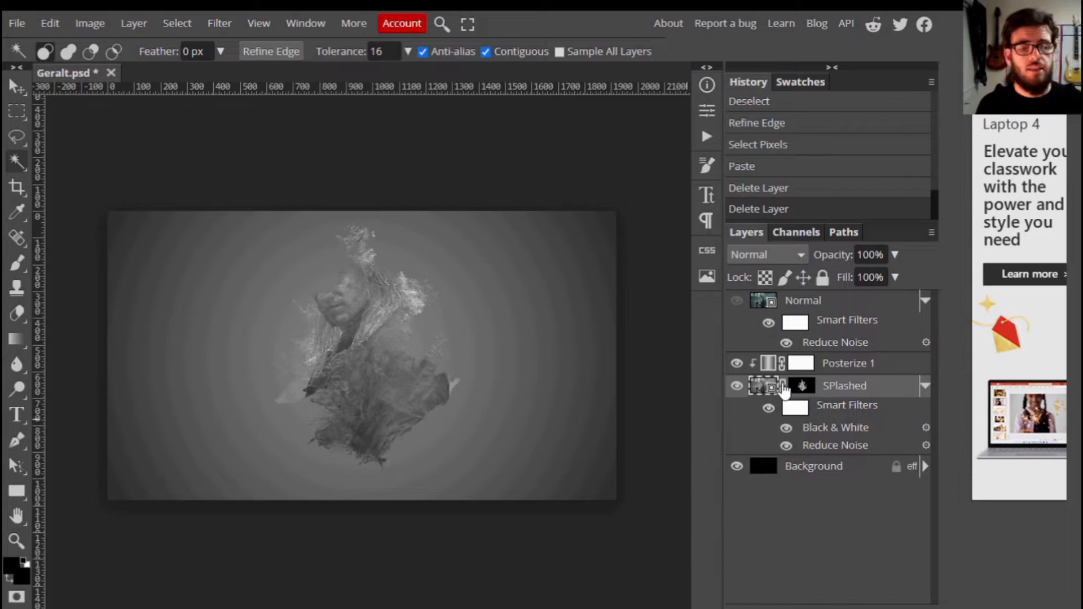
Step: Unlink the SPlashed layer's raster mask from its image and make the mask the edit target
{"action": "left_click", "coordinate": [784, 388]}
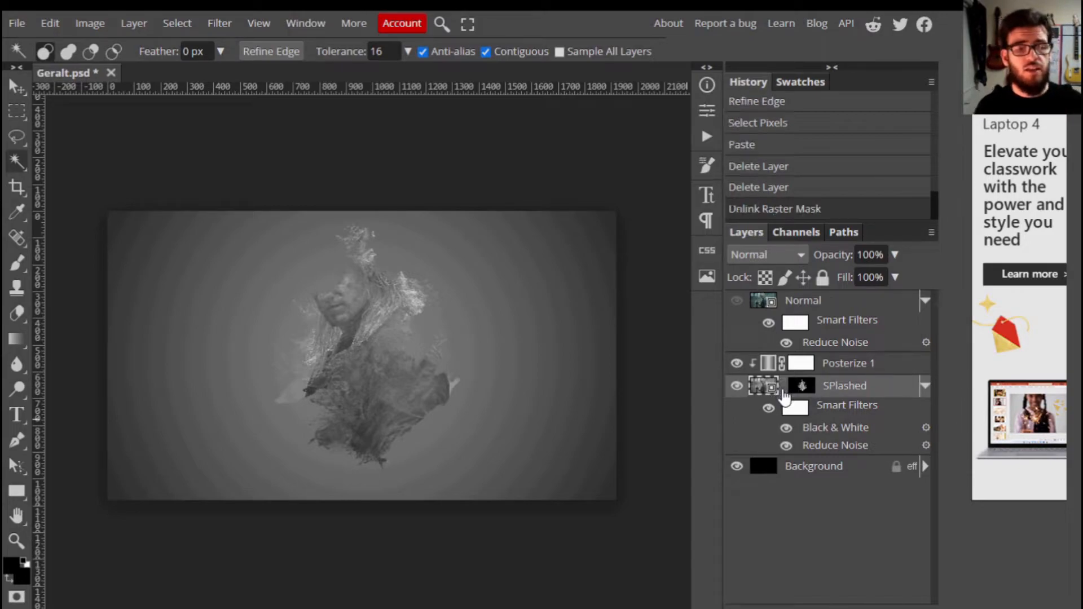
{"action": "left_click", "coordinate": [803, 388]}
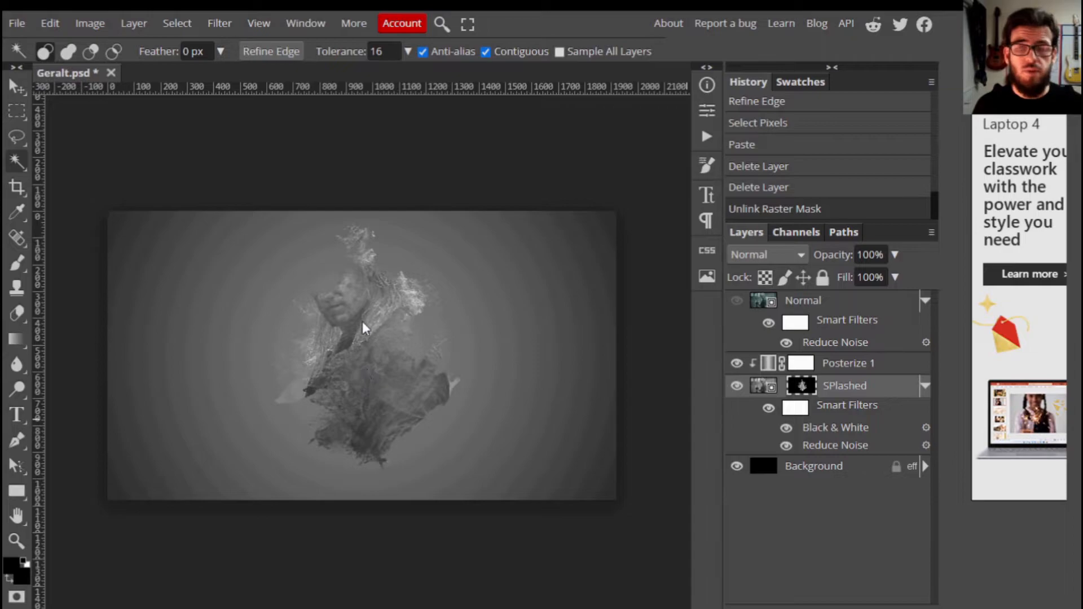
{"action": "left_click", "coordinate": [763, 389]}
{"action": "left_click", "coordinate": [532, 379]}
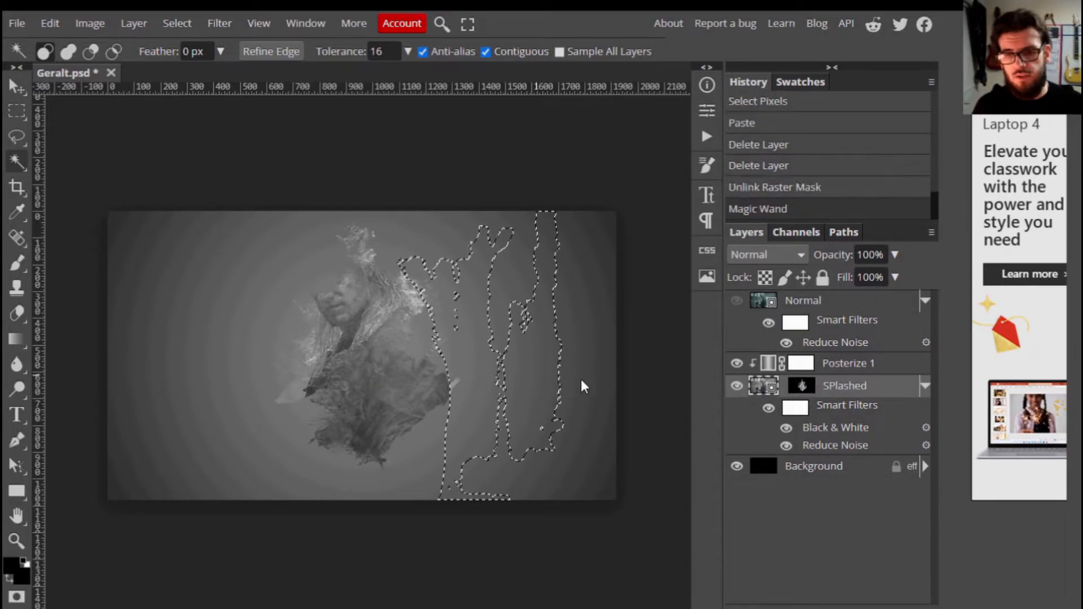
{"action": "key", "text": "ctrl+z"}
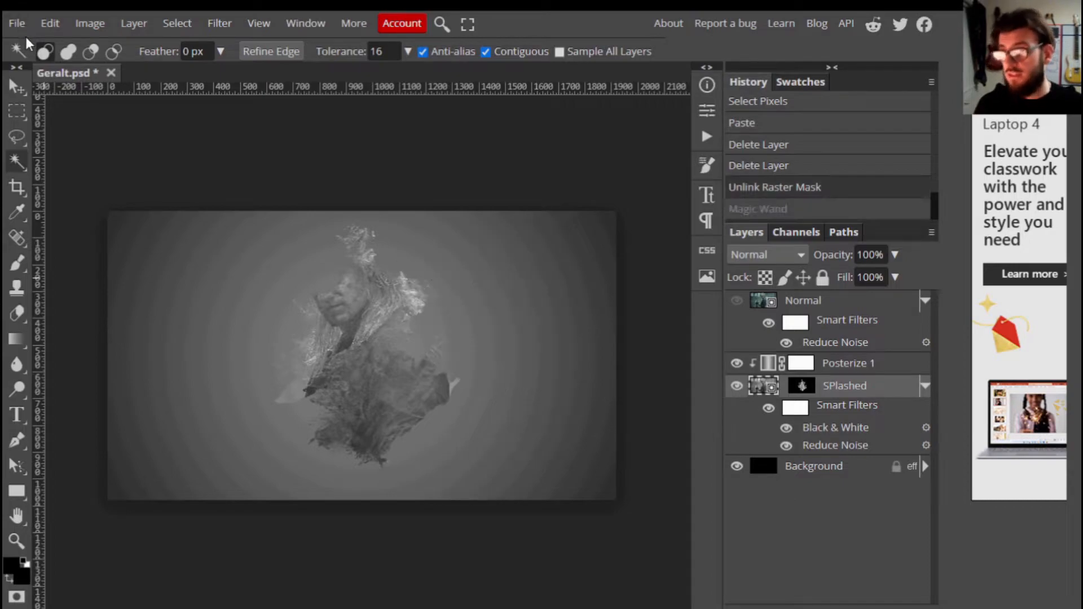
{"action": "left_click", "coordinate": [16, 86]}
{"action": "left_click_drag", "start_coordinate": [487, 298], "coordinate": [529, 311]}
{"action": "key", "text": "ctrl+z"}
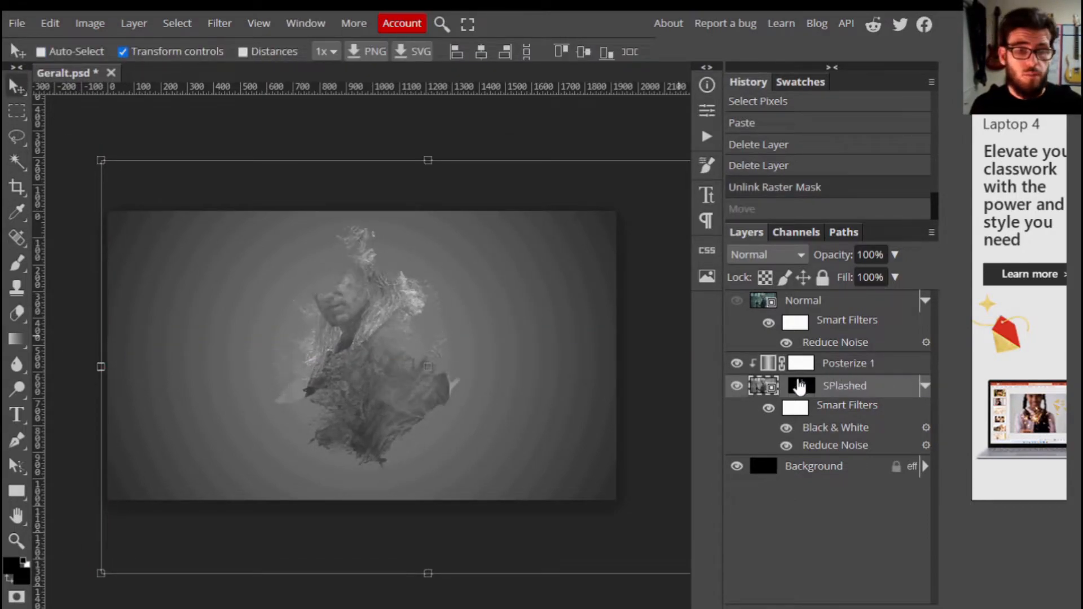
Step: Move only the SPlashed layer's splatter mask over the sword area and rotate it to about 38.5°
{"action": "left_click", "coordinate": [800, 386]}
{"action": "left_click_drag", "start_coordinate": [341, 361], "coordinate": [225, 341]}
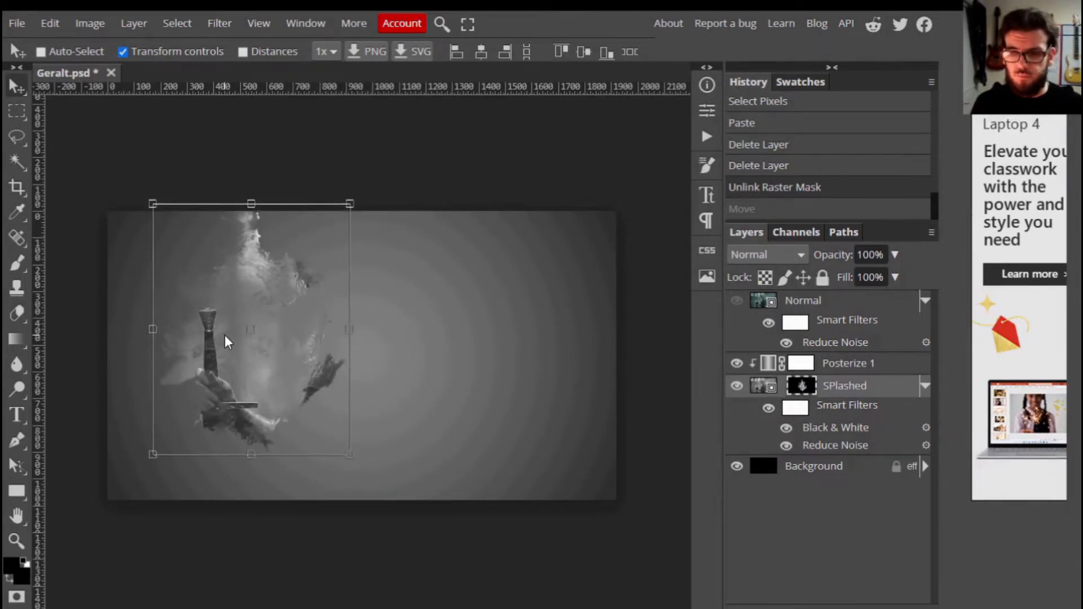
{"action": "left_click_drag", "start_coordinate": [357, 338], "coordinate": [409, 300]}
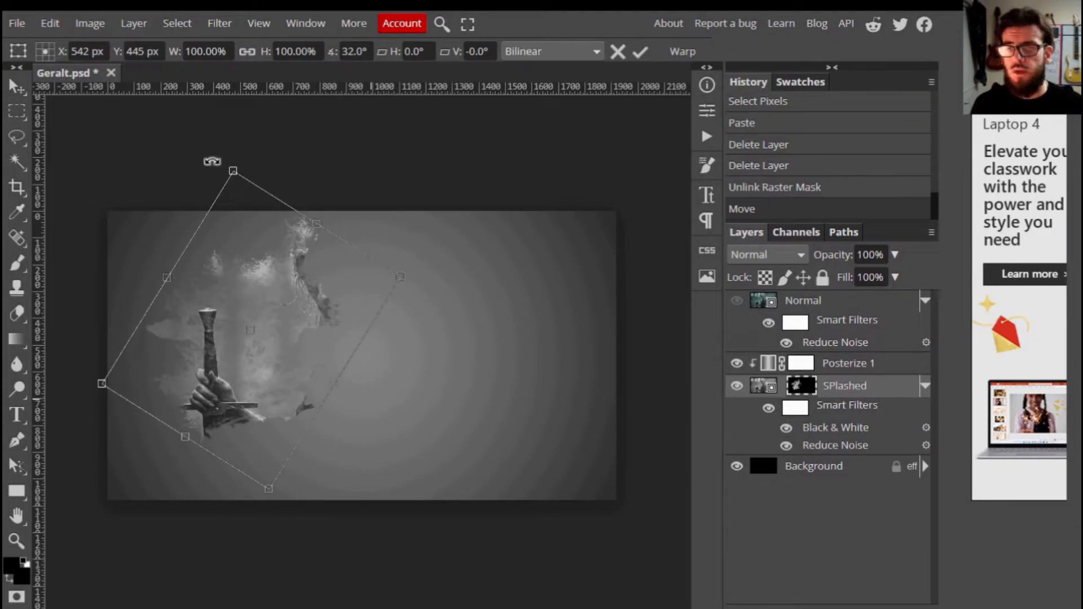
{"action": "left_click_drag", "start_coordinate": [225, 165], "coordinate": [252, 167]}
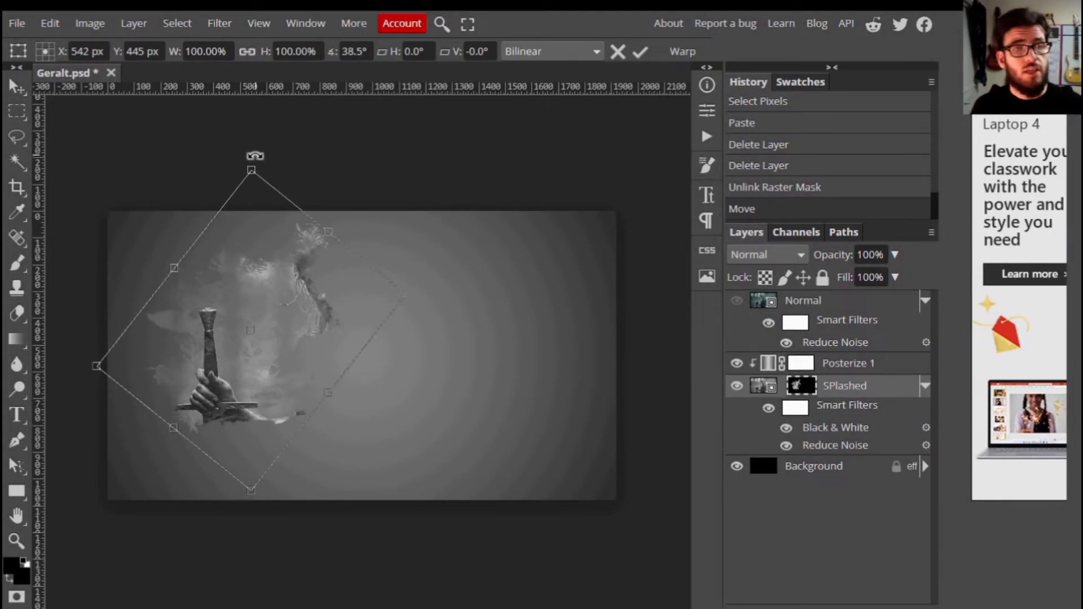
Step: Stretch the splatter mask to about 90% × 141%, rotate it to about 44.6° and position it over Geralt's face and sword hand
{"action": "left_click_drag", "start_coordinate": [328, 231], "coordinate": [391, 151]}
{"action": "left_click_drag", "start_coordinate": [304, 252], "coordinate": [269, 297]}
{"action": "left_click_drag", "start_coordinate": [437, 257], "coordinate": [455, 269]}
{"action": "left_click_drag", "start_coordinate": [259, 297], "coordinate": [293, 281]}
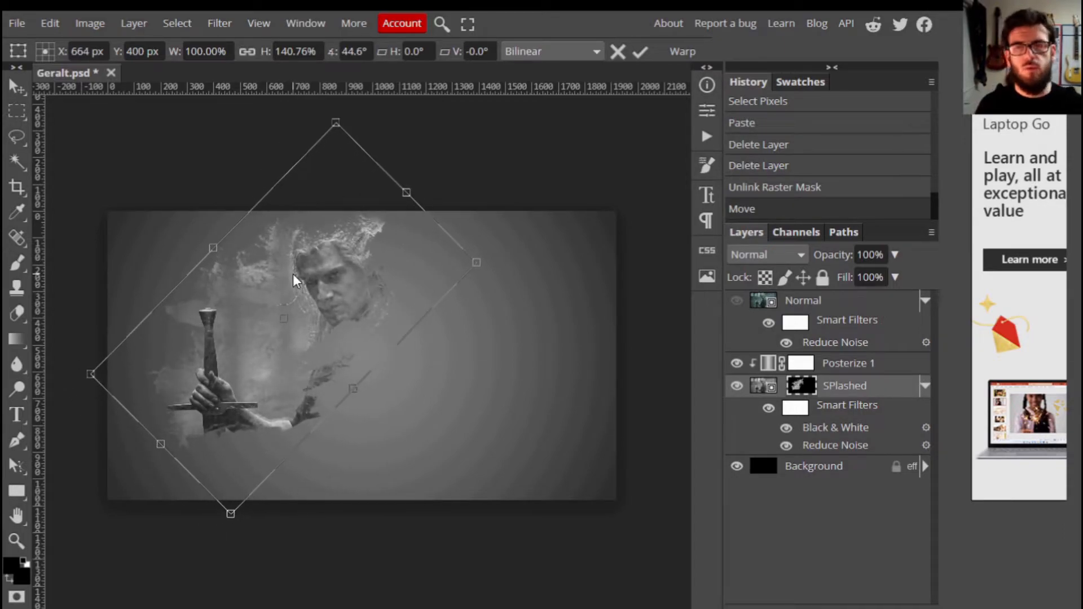
{"action": "left_click_drag", "start_coordinate": [353, 389], "coordinate": [341, 373]}
{"action": "left_click_drag", "start_coordinate": [268, 309], "coordinate": [274, 315]}
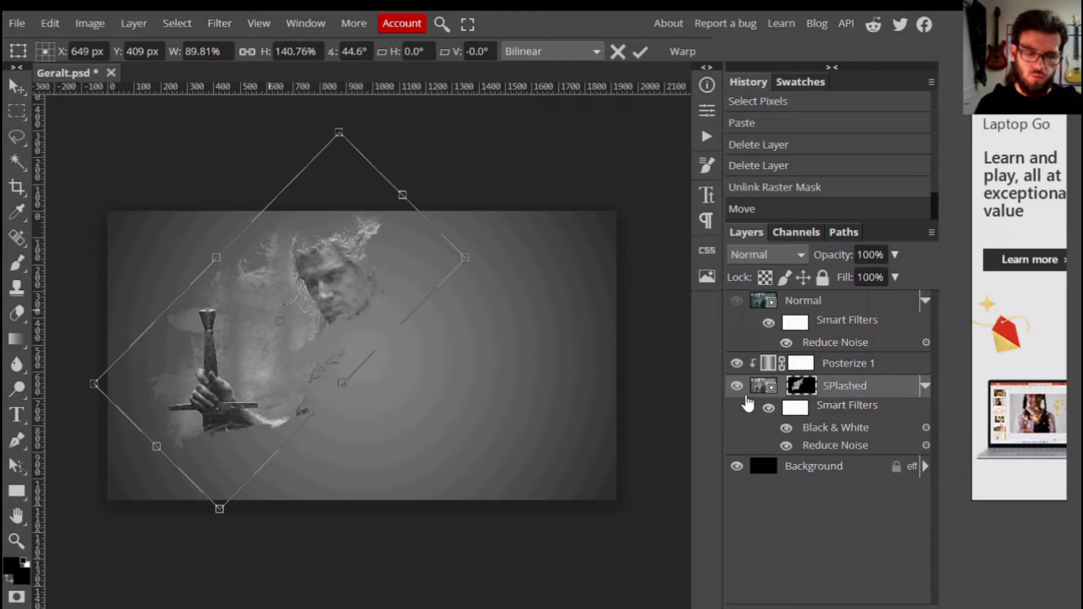
Step: Duplicate the SPlashed layer and move the duplicate's mask to the lower right part of the canvas
{"action": "right_click", "coordinate": [837, 388]}
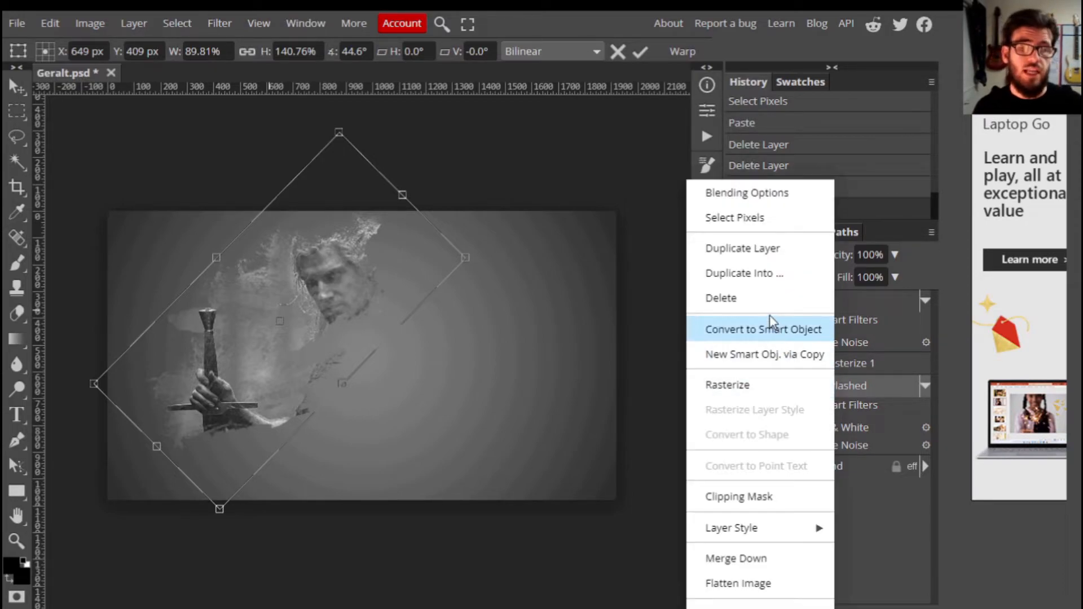
{"action": "left_click", "coordinate": [770, 257]}
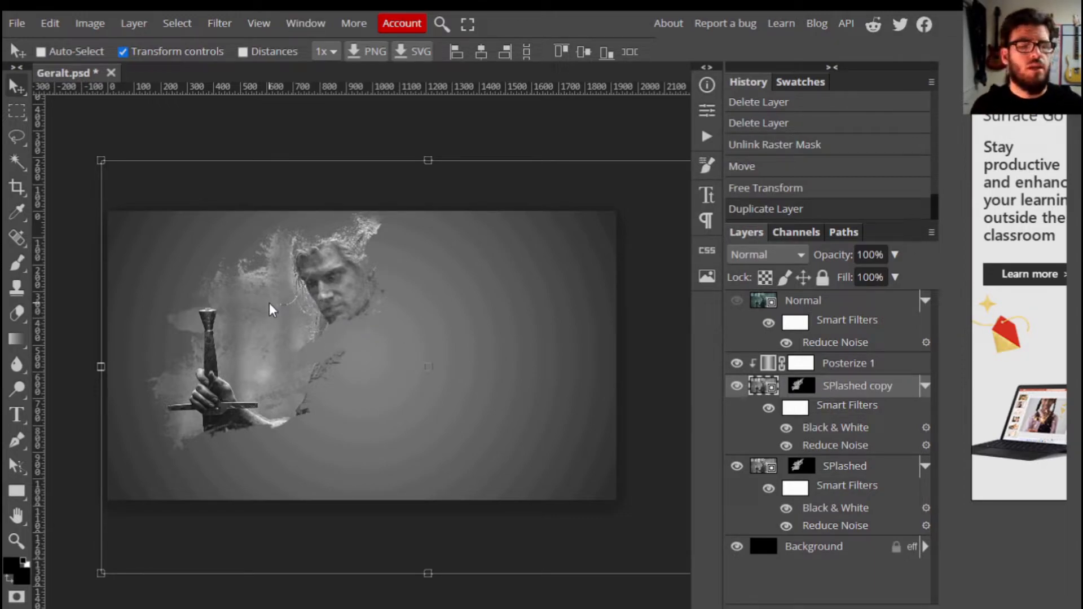
{"action": "left_click", "coordinate": [796, 384]}
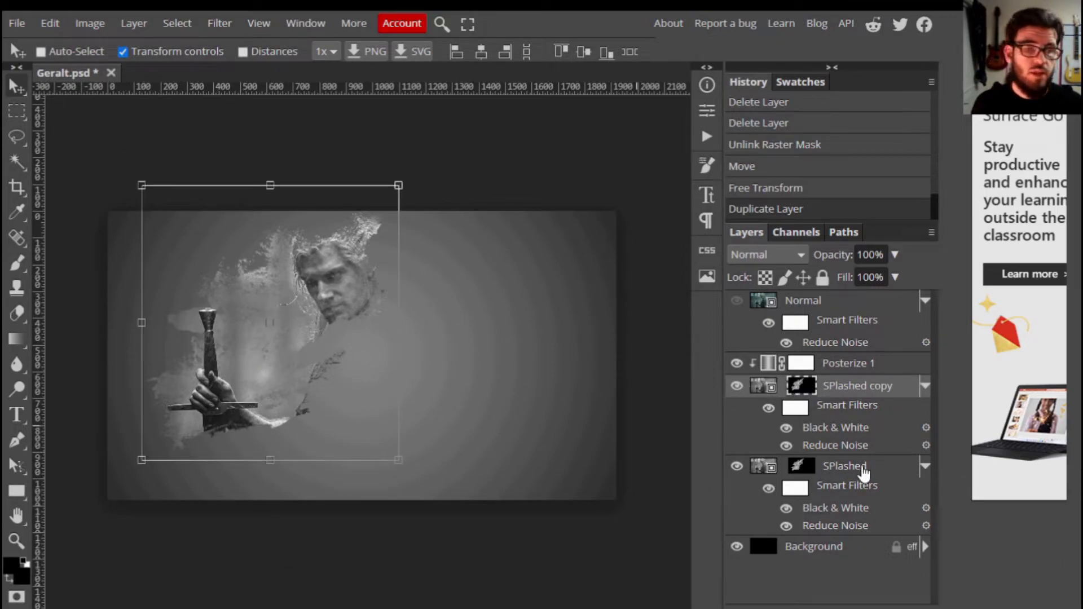
{"action": "left_click_drag", "start_coordinate": [231, 351], "coordinate": [411, 408]}
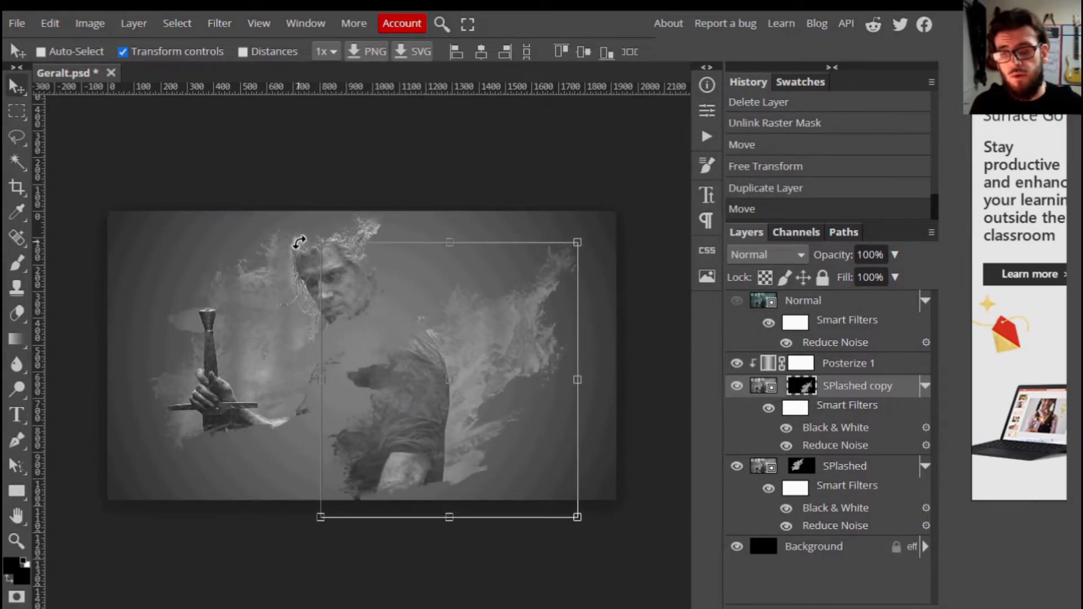
Step: Scale the duplicate's mask to about 62% × 87%, rotate it to about -57.2° and move it over Geralt's face and torso
{"action": "left_click_drag", "start_coordinate": [321, 242], "coordinate": [419, 276]}
{"action": "left_click_drag", "start_coordinate": [520, 343], "coordinate": [412, 463]}
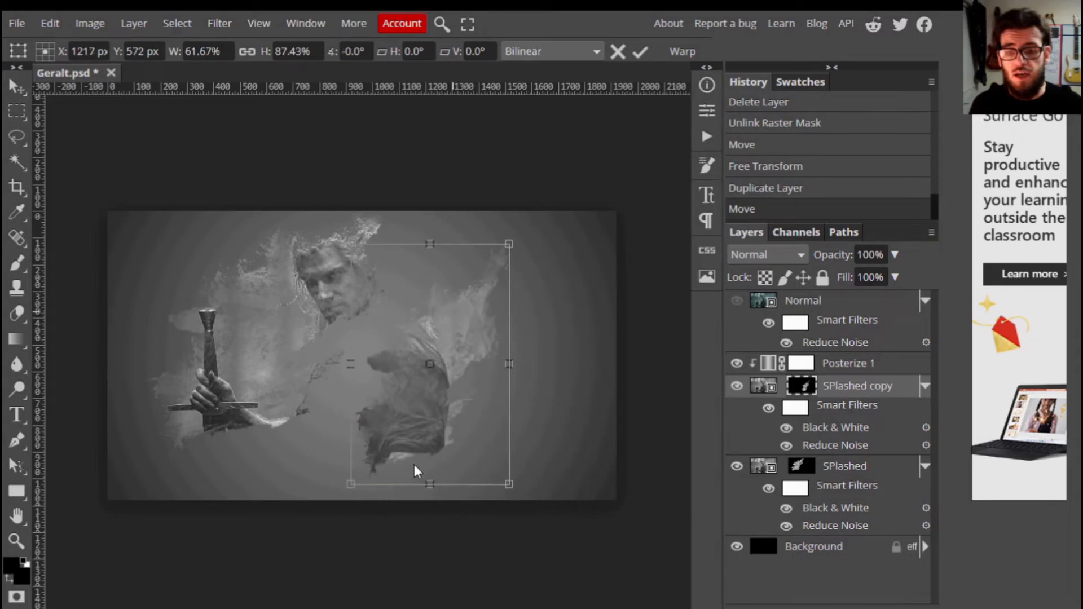
{"action": "left_click_drag", "start_coordinate": [346, 484], "coordinate": [366, 424]}
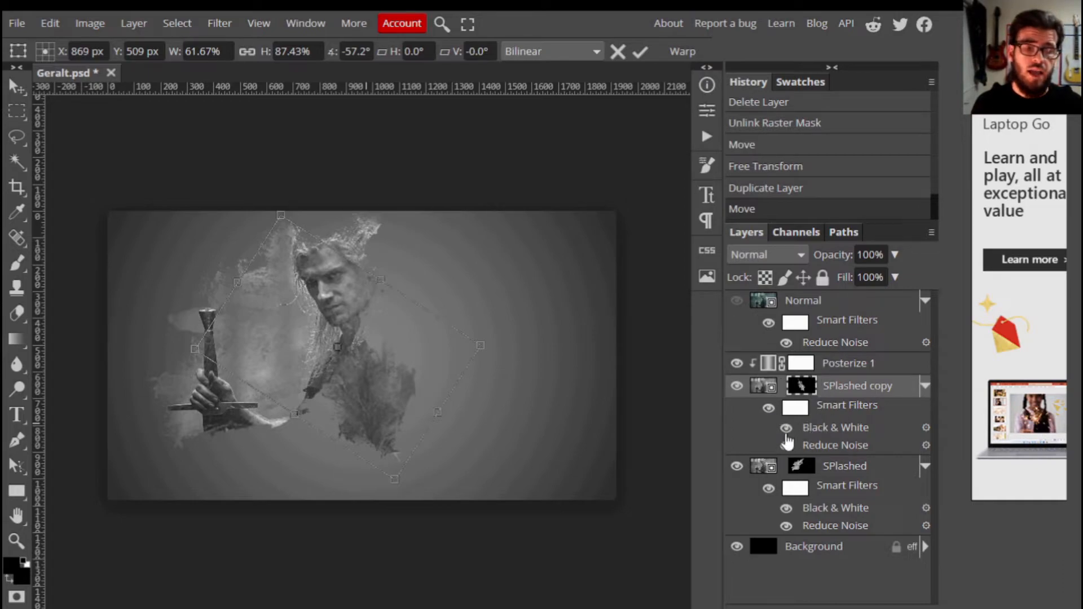
Step: Turn off the Black & White smart filter on SPlashed copy and move its mask slightly up
{"action": "left_click", "coordinate": [786, 428]}
{"action": "left_click_drag", "start_coordinate": [368, 379], "coordinate": [372, 348]}
{"action": "left_click", "coordinate": [788, 509]}
{"action": "left_click", "coordinate": [787, 509]}
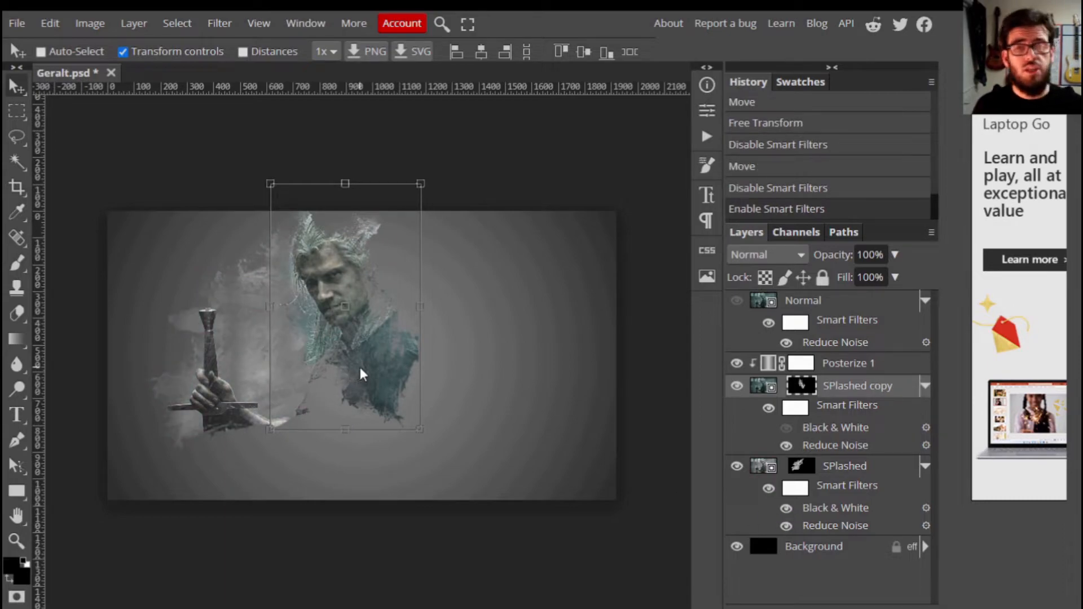
Step: Adjust the position of the SPlashed copy mask slightly left and down over Geralt's face and chest
{"action": "key", "text": "shift+Left"}
{"action": "key", "text": "shift+Left"}
{"action": "key", "text": "shift+Left"}
{"action": "key", "text": "shift+Left"}
{"action": "key", "text": "shift+Left"}
{"action": "key", "text": "shift+Left"}
{"action": "key", "text": "shift+Left"}
{"action": "key", "text": "shift+Left"}
{"action": "key", "text": "shift+Left"}
{"action": "key", "text": "shift+Left"}
{"action": "key", "text": "shift+Left"}
{"action": "key", "text": "shift+Left"}
{"action": "key", "text": "shift+Left"}
{"action": "key", "text": "shift+Left"}
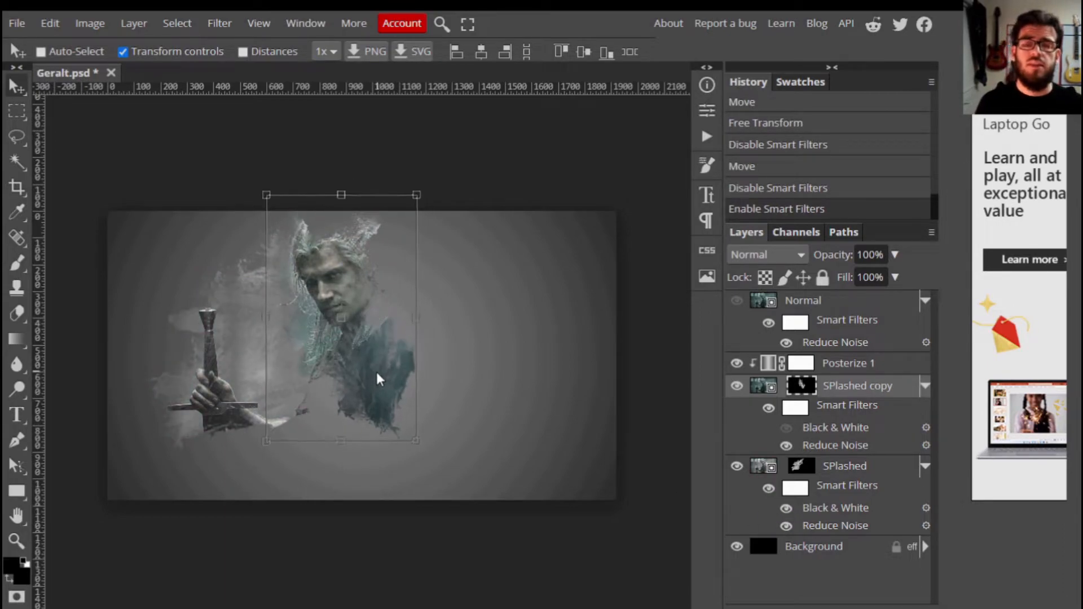
{"action": "key", "text": "shift+Down"}
{"action": "key", "text": "shift+Down"}
{"action": "key", "text": "shift+Down"}
{"action": "key", "text": "shift+Down"}
{"action": "key", "text": "shift+Down"}
Step: Rotate the SPlashed copy mask to about 80.4° and place it over the area between the sword and Geralt's face
{"action": "key", "text": "ctrl+t"}
{"action": "left_click_drag", "start_coordinate": [393, 459], "coordinate": [169, 398]}
{"action": "left_click_drag", "start_coordinate": [370, 336], "coordinate": [338, 321]}
{"action": "left_click_drag", "start_coordinate": [404, 388], "coordinate": [357, 316]}
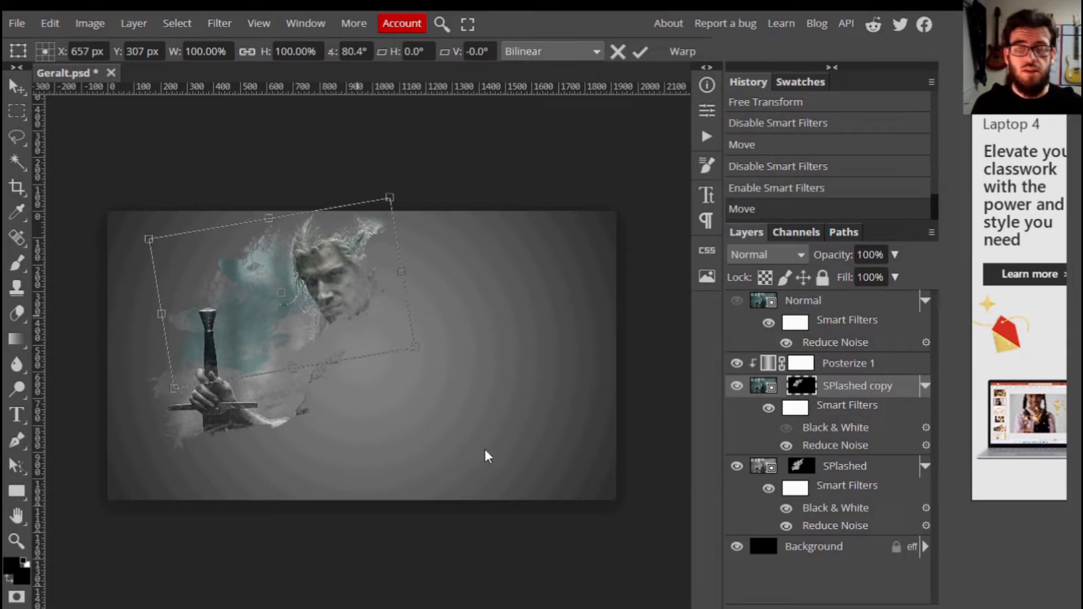
Step: Duplicate the original SPlashed layer once more
{"action": "left_click", "coordinate": [835, 466]}
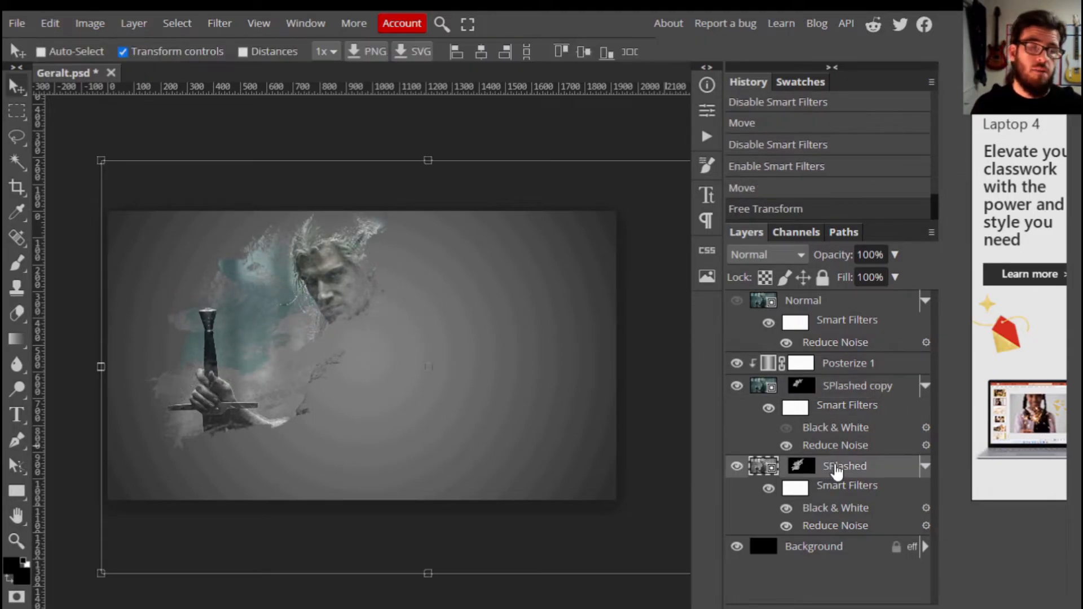
{"action": "right_click", "coordinate": [835, 466]}
{"action": "left_click", "coordinate": [848, 90]}
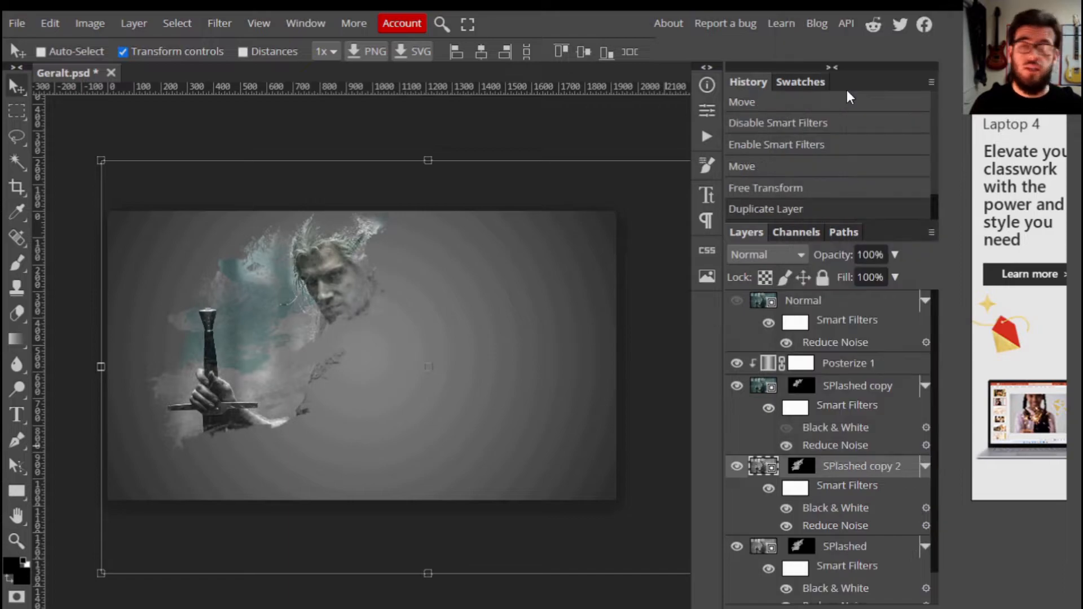
Step: Move the new duplicate's mask right over Geralt's hair and torso, and shift the colored SPlashed copy's mask slightly right and down
{"action": "left_click", "coordinate": [801, 466]}
{"action": "left_click_drag", "start_coordinate": [234, 356], "coordinate": [309, 400]}
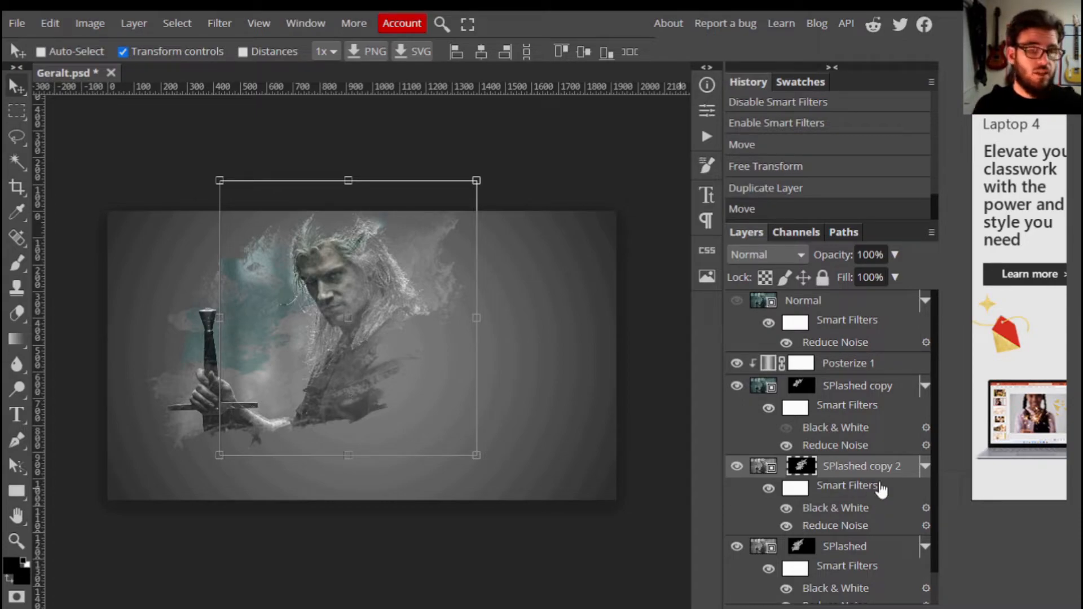
{"action": "left_click", "coordinate": [796, 394]}
{"action": "left_click_drag", "start_coordinate": [248, 286], "coordinate": [272, 297]}
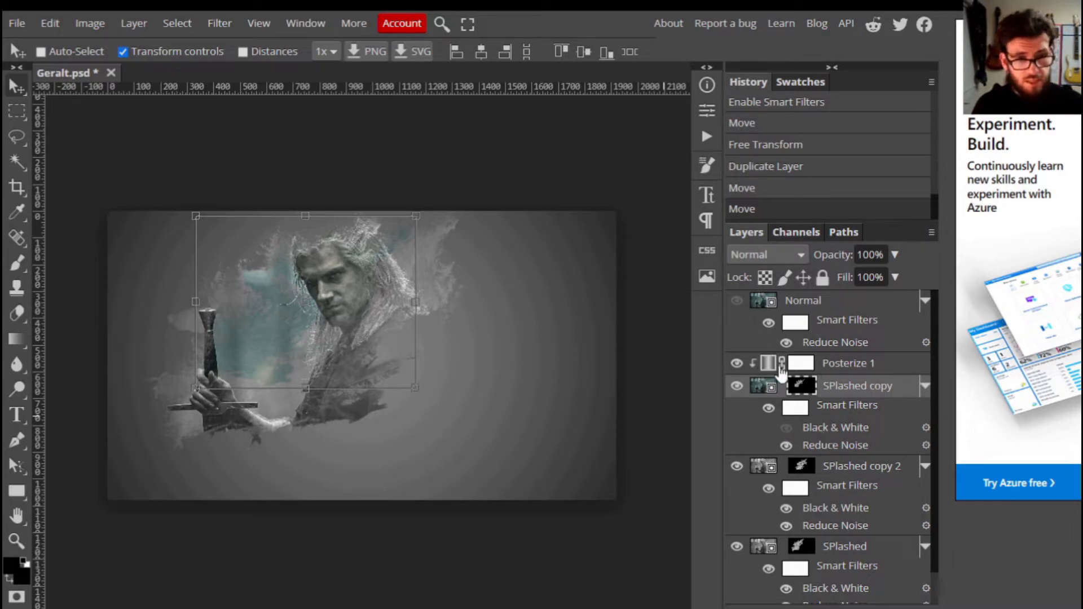
Step: Add a Pattern Fill layer above the Normal layer
{"action": "left_click", "coordinate": [806, 304]}
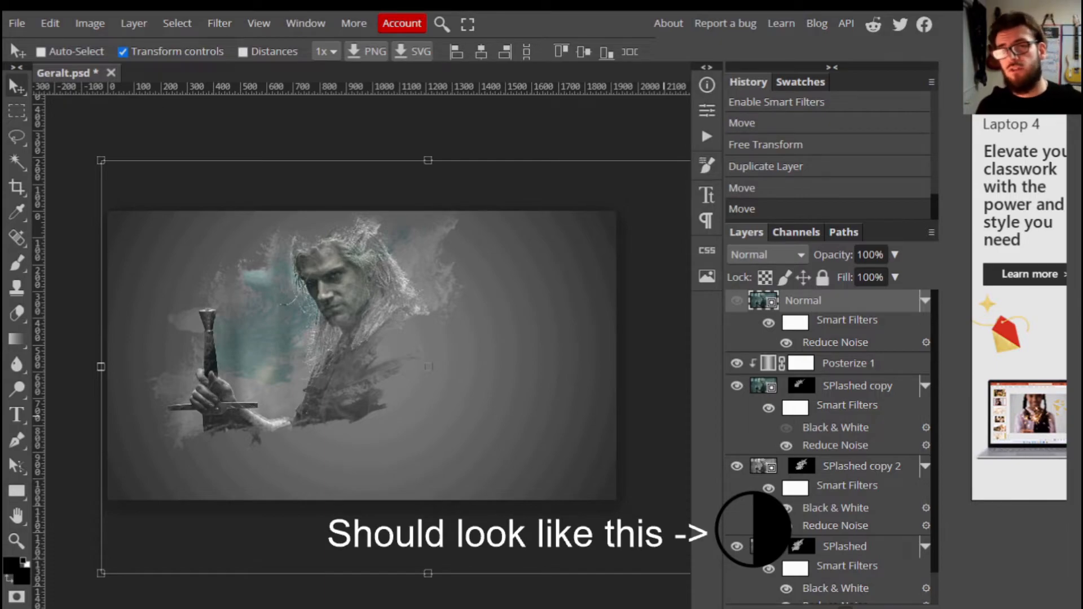
{"action": "left_click", "coordinate": [845, 608]}
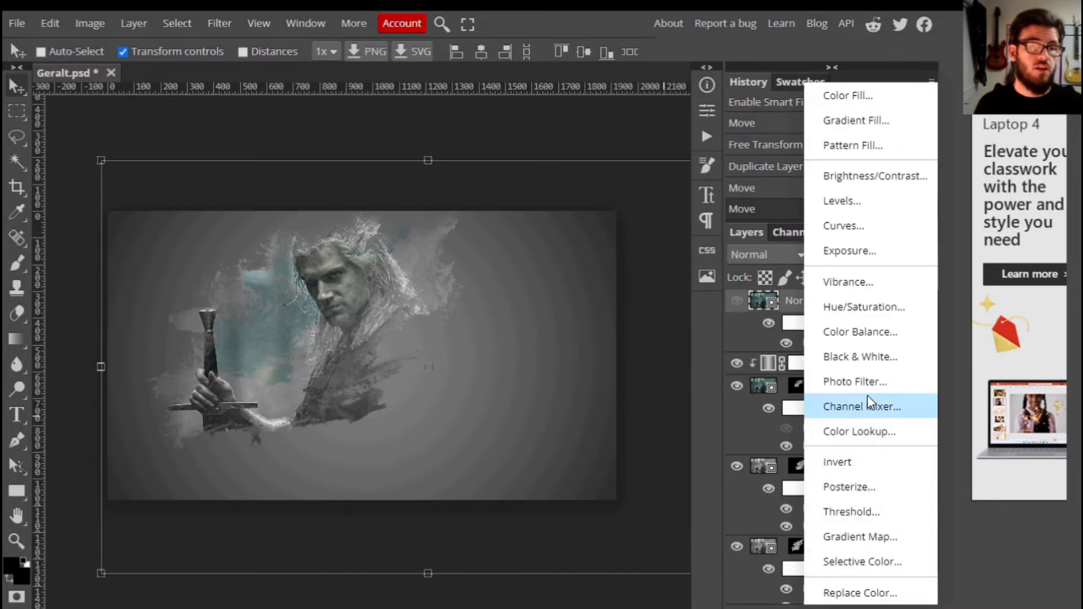
{"action": "left_click", "coordinate": [871, 147]}
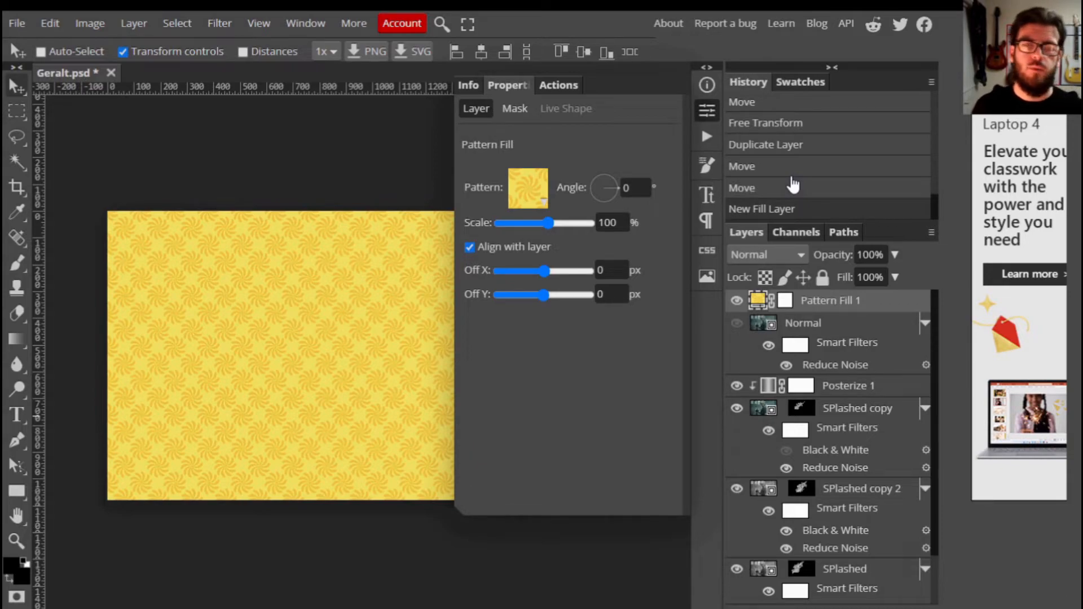
Step: Compare the dark texture patterns on the Pattern Fill layer and apply the one with white dots and specks
{"action": "left_click", "coordinate": [543, 200]}
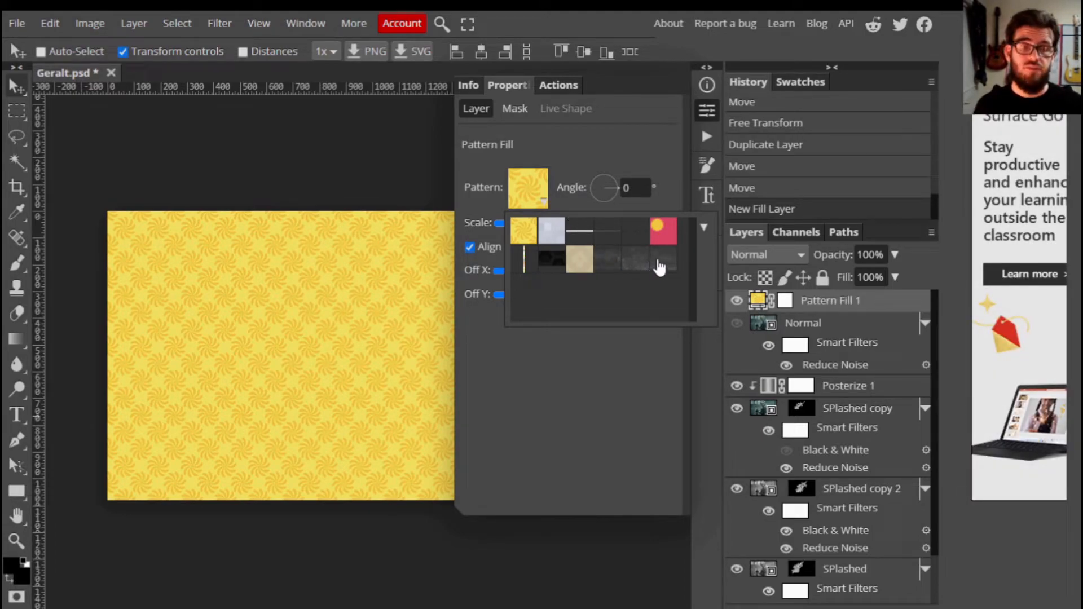
{"action": "left_click", "coordinate": [705, 228]}
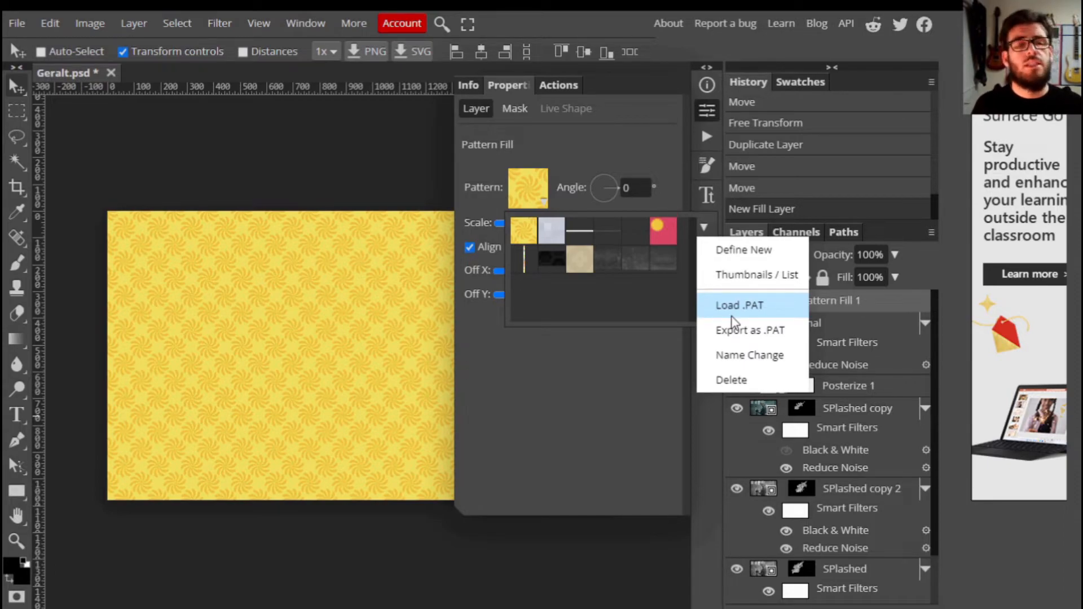
{"action": "left_click", "coordinate": [614, 261]}
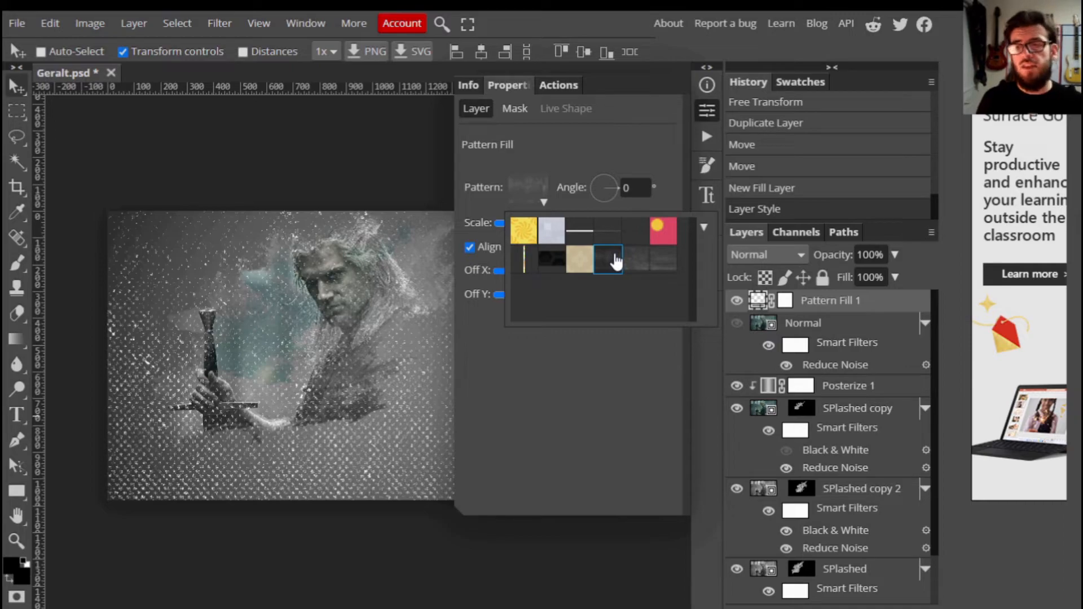
{"action": "left_click", "coordinate": [637, 264]}
{"action": "left_click", "coordinate": [660, 265]}
{"action": "left_click", "coordinate": [608, 264]}
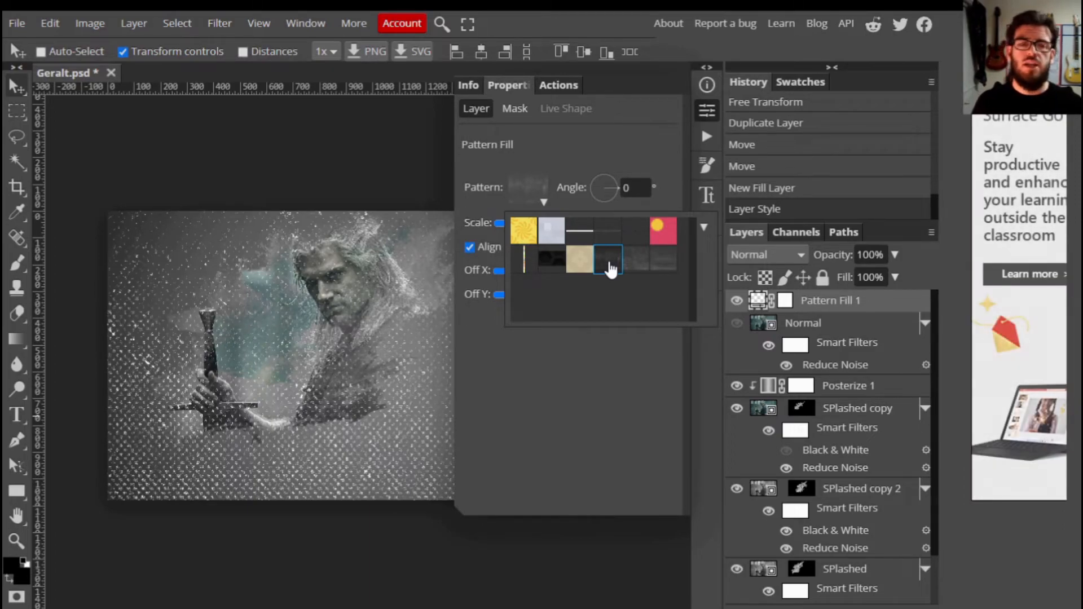
{"action": "left_click", "coordinate": [661, 162]}
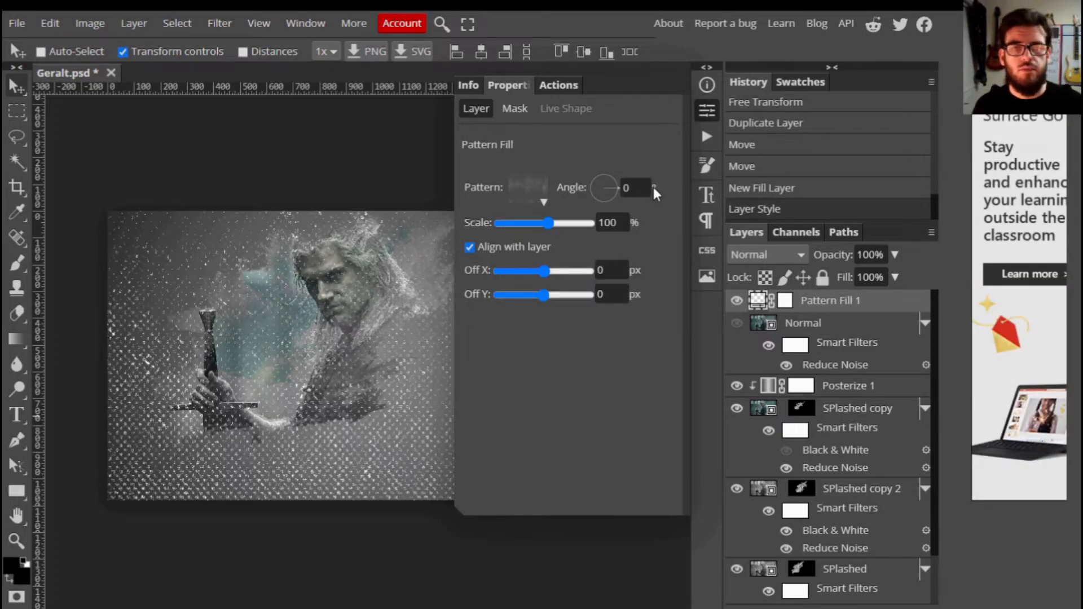
Step: Set the Pattern Fill to 500% scale, a 27 px X offset, an 8 px Y offset and a -4° angle
{"action": "left_click_drag", "start_coordinate": [550, 221], "coordinate": [601, 230]}
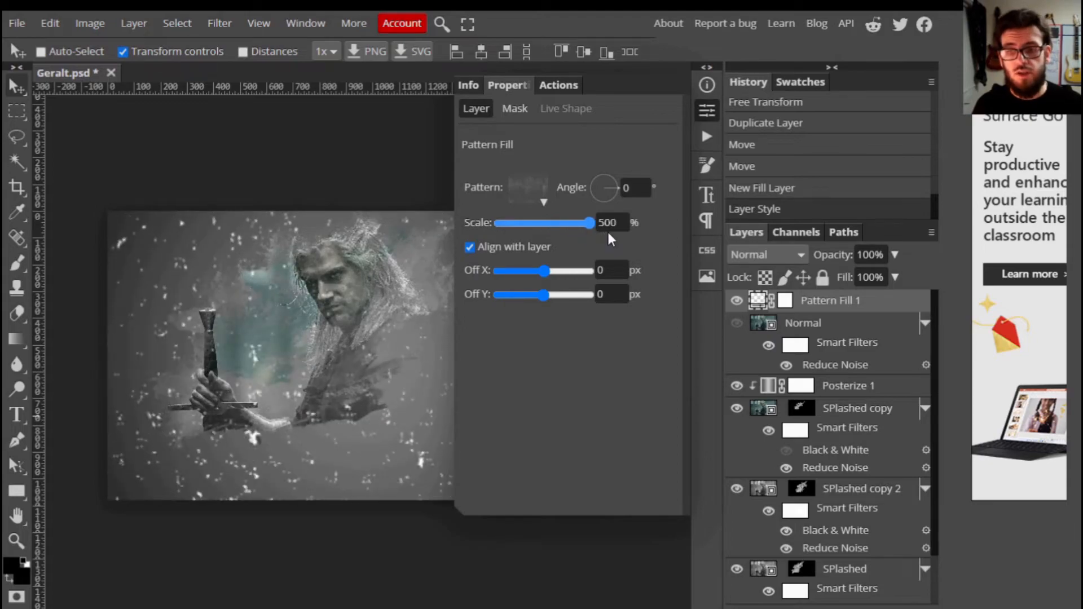
{"action": "mouse_move", "coordinate": [544, 271]}
{"action": "left_mouse_down"}
{"action": "mouse_move", "coordinate": [558, 272]}
{"action": "mouse_move", "coordinate": [546, 281]}
{"action": "mouse_move", "coordinate": [557, 293]}
{"action": "mouse_move", "coordinate": [546, 292]}
{"action": "mouse_move", "coordinate": [559, 293]}
{"action": "mouse_move", "coordinate": [547, 292]}
{"action": "left_mouse_up"}
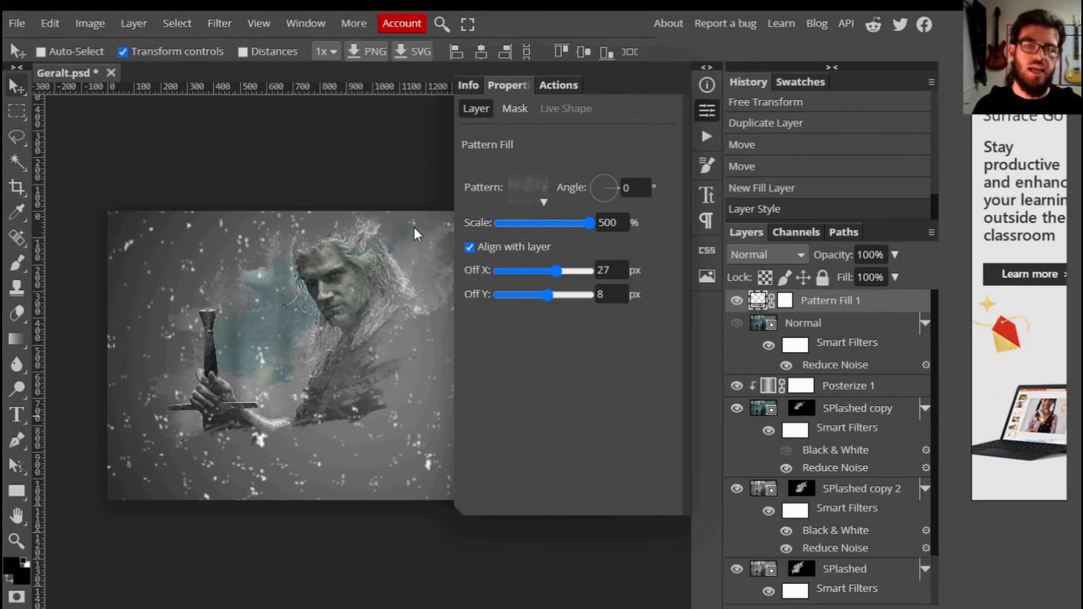
{"action": "left_click_drag", "start_coordinate": [614, 184], "coordinate": [613, 189]}
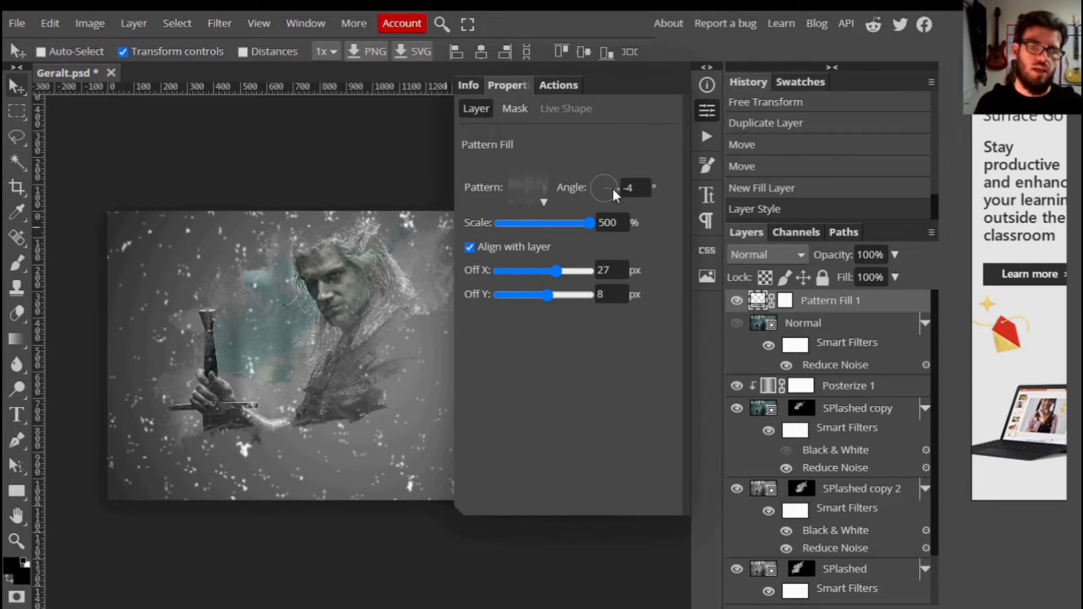
{"action": "left_click", "coordinate": [710, 110]}
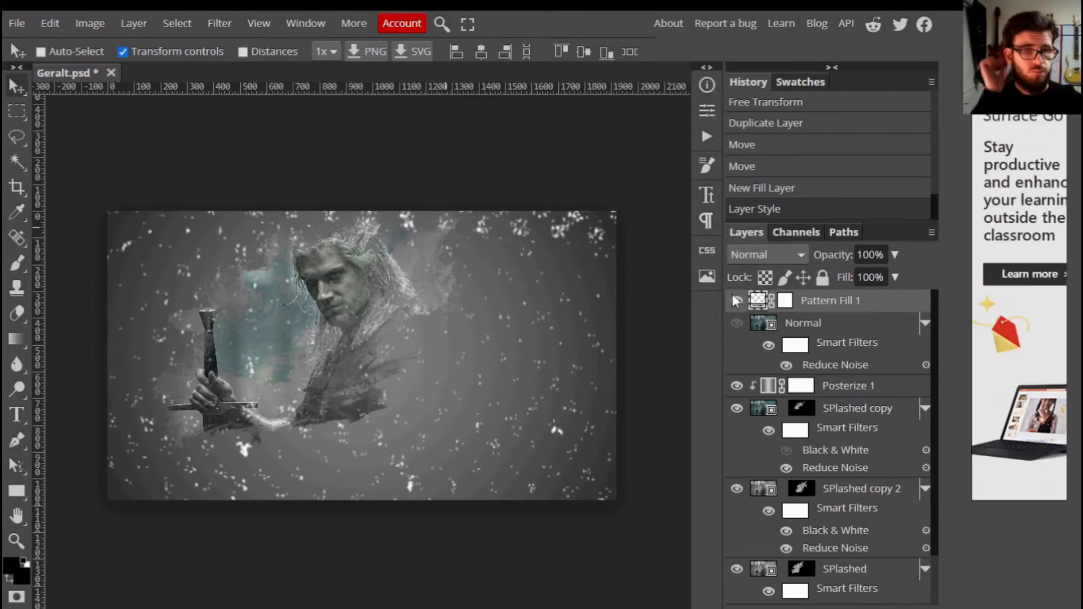
Step: Fill the Pattern Fill 1 layer's mask with black and set the foreground color to white (ffffff)
{"action": "left_click", "coordinate": [786, 302]}
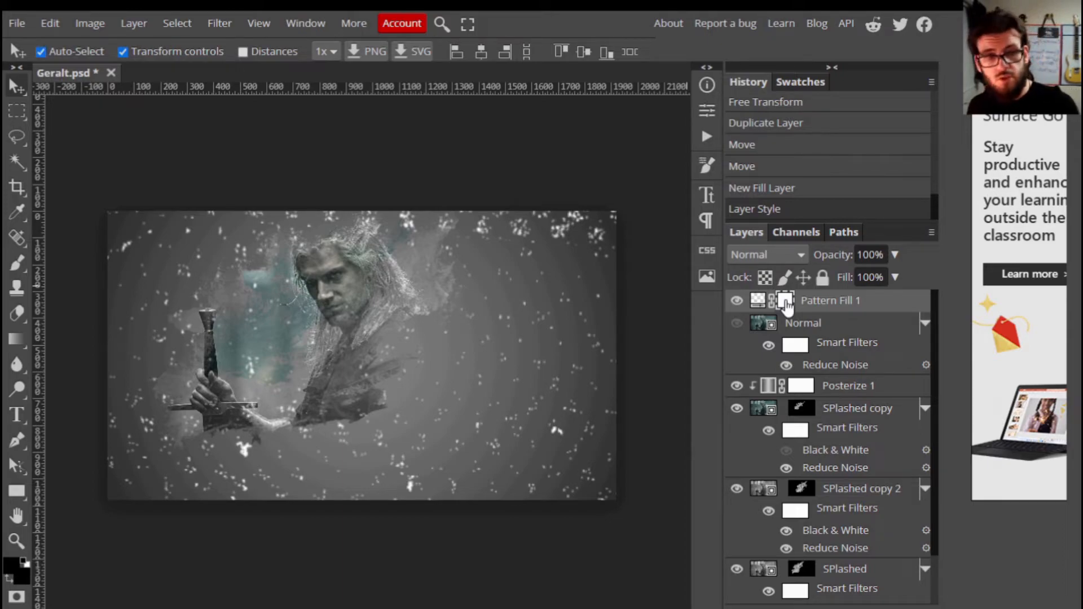
{"action": "key", "text": "alt+BackSpace"}
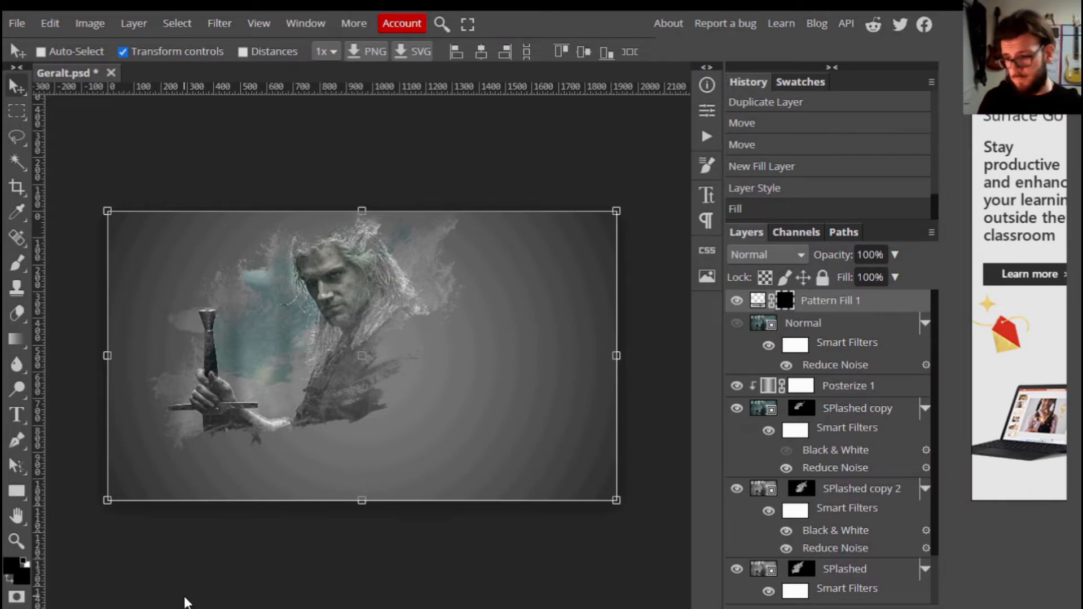
{"action": "left_click", "coordinate": [7, 571]}
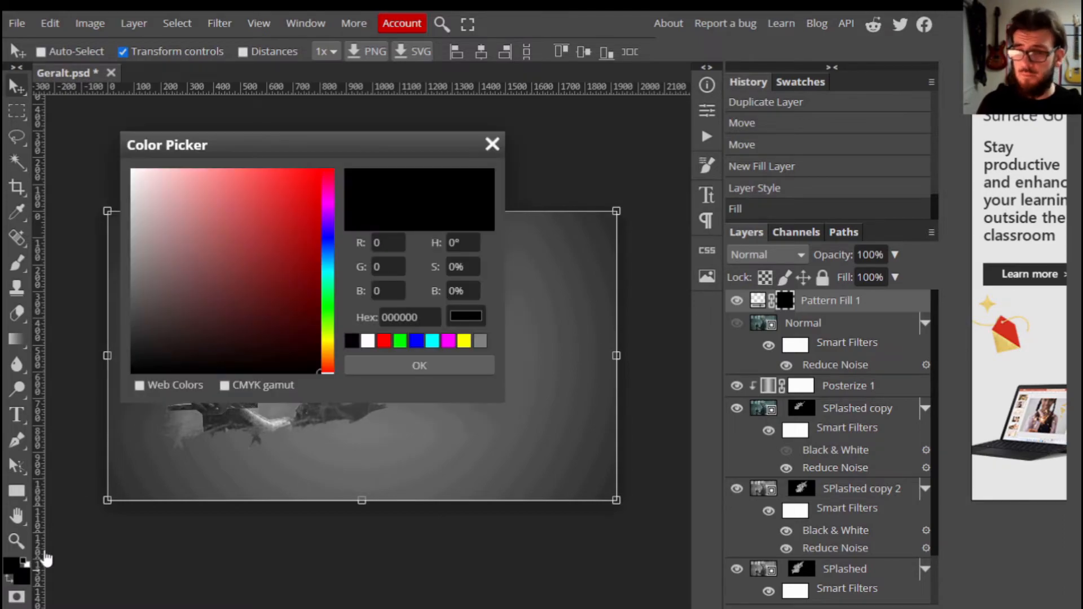
{"action": "left_click_drag", "start_coordinate": [320, 371], "coordinate": [104, 161]}
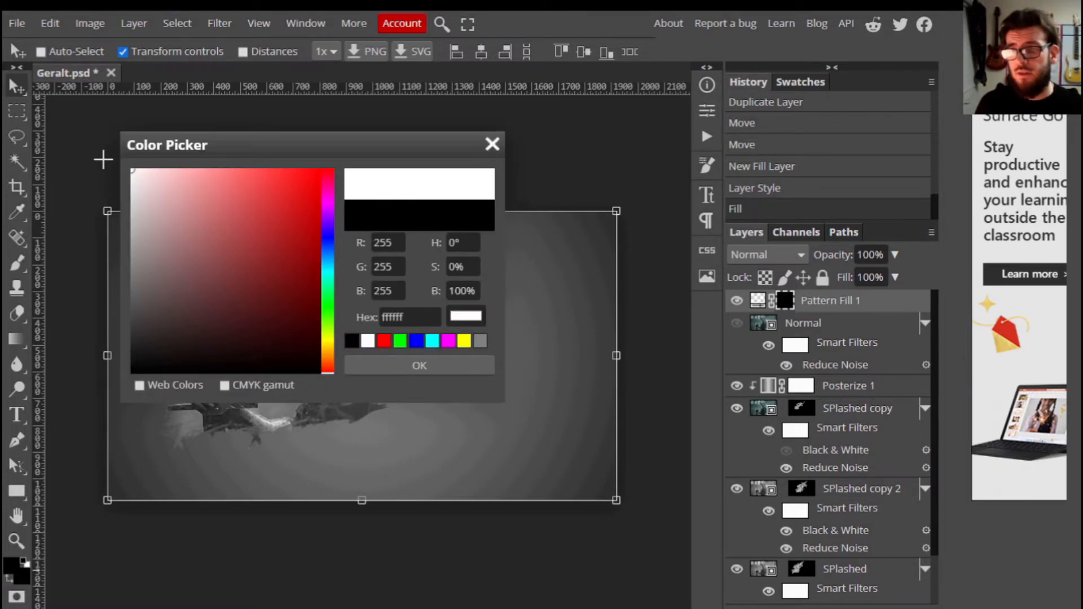
{"action": "left_click", "coordinate": [452, 372]}
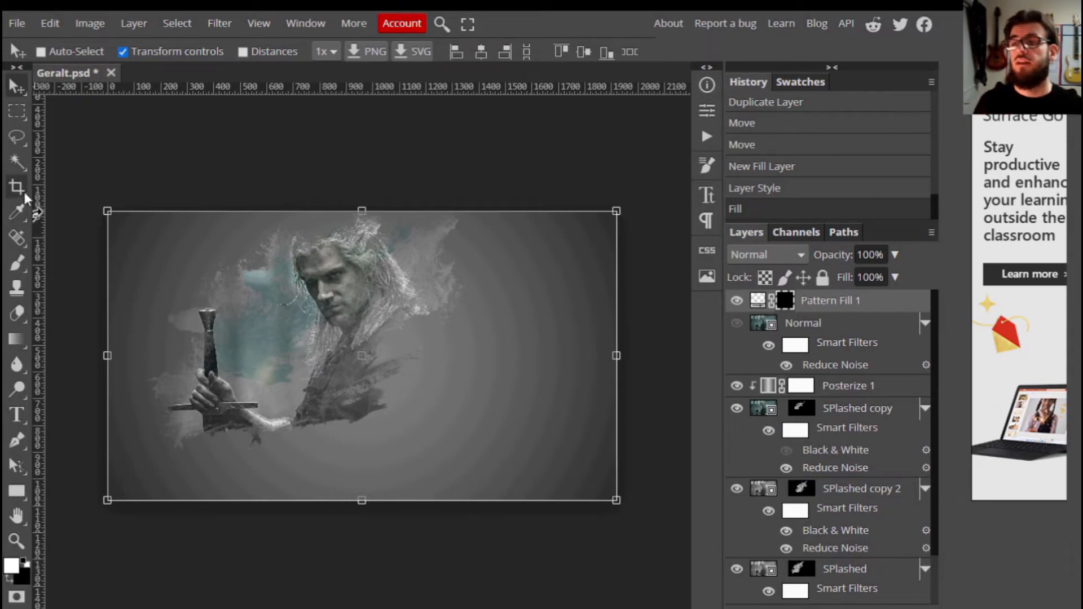
Step: Paint white on the Pattern Fill mask around Geralt and beside him using a 145 px brush with 12% hardness
{"action": "left_click", "coordinate": [19, 255]}
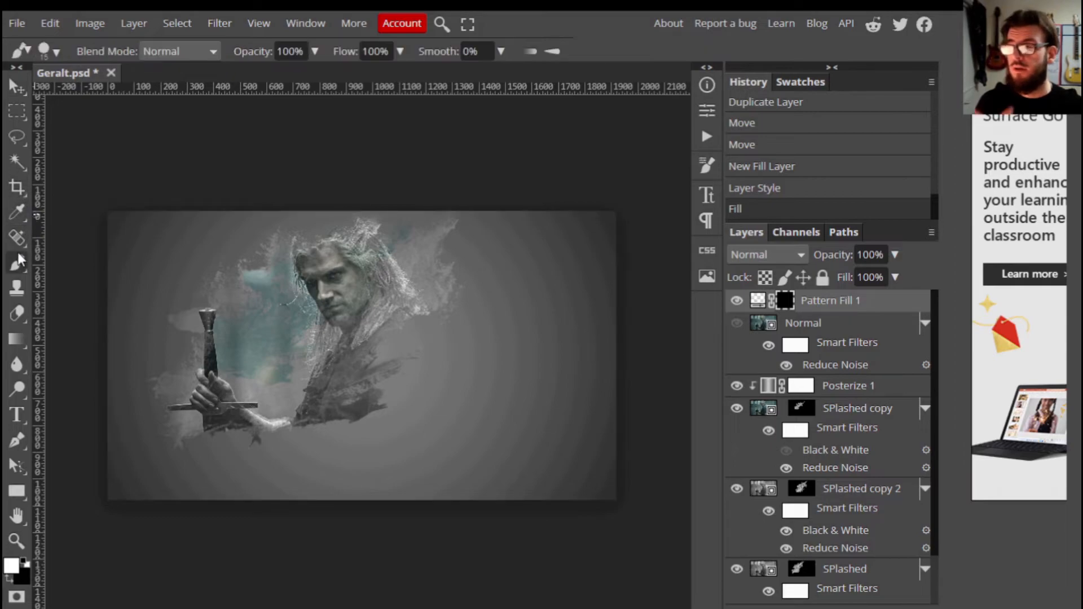
{"action": "left_click", "coordinate": [56, 52]}
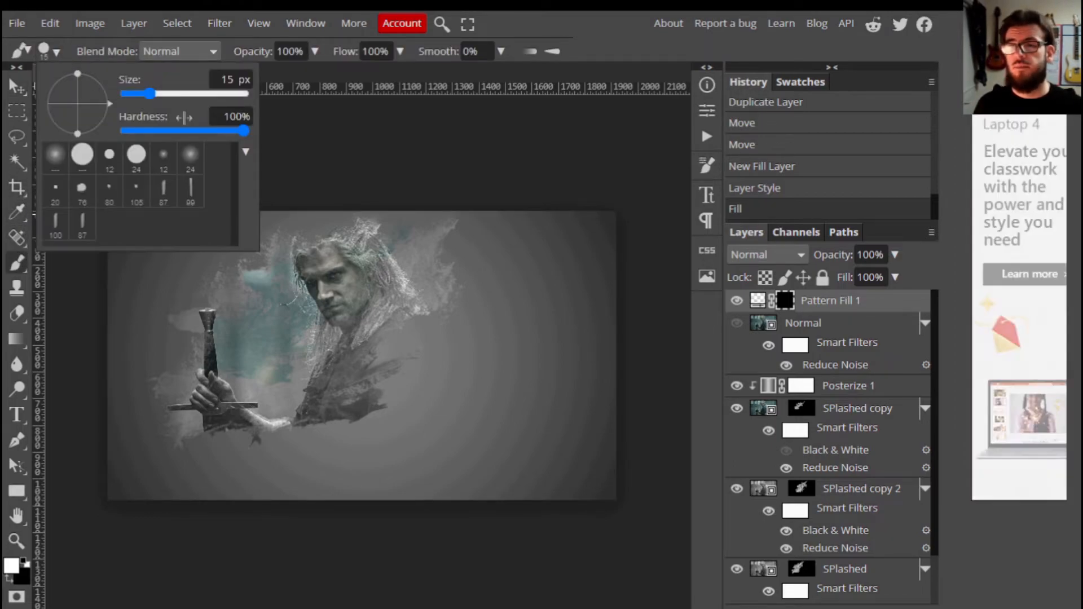
{"action": "left_click_drag", "start_coordinate": [240, 131], "coordinate": [140, 135]}
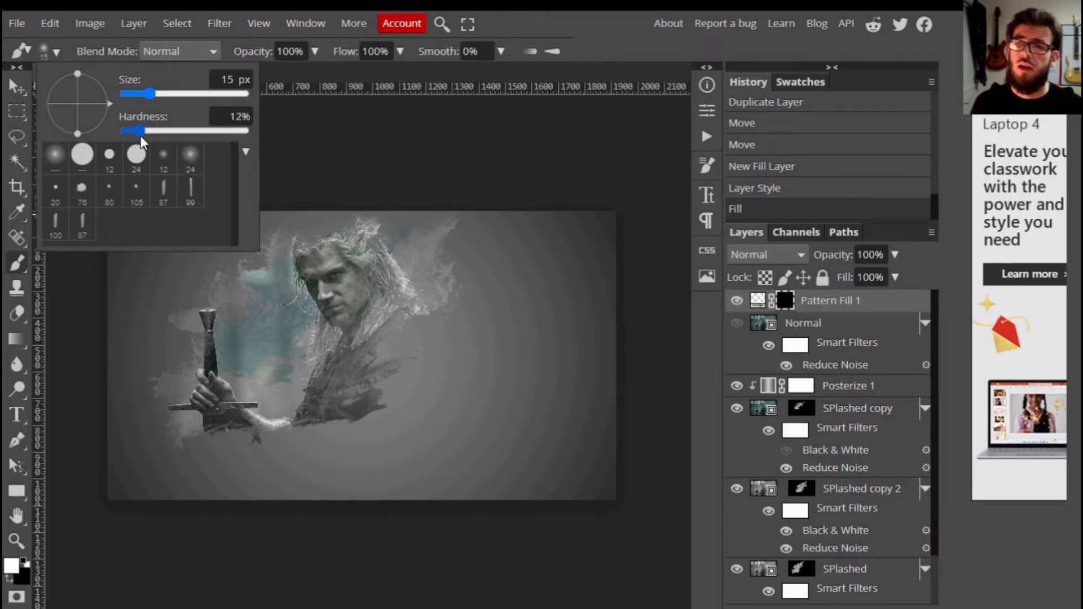
{"action": "mouse_move", "coordinate": [149, 94]}
{"action": "left_mouse_down"}
{"action": "mouse_move", "coordinate": [228, 102]}
{"action": "mouse_move", "coordinate": [168, 91]}
{"action": "mouse_move", "coordinate": [185, 99]}
{"action": "left_mouse_up"}
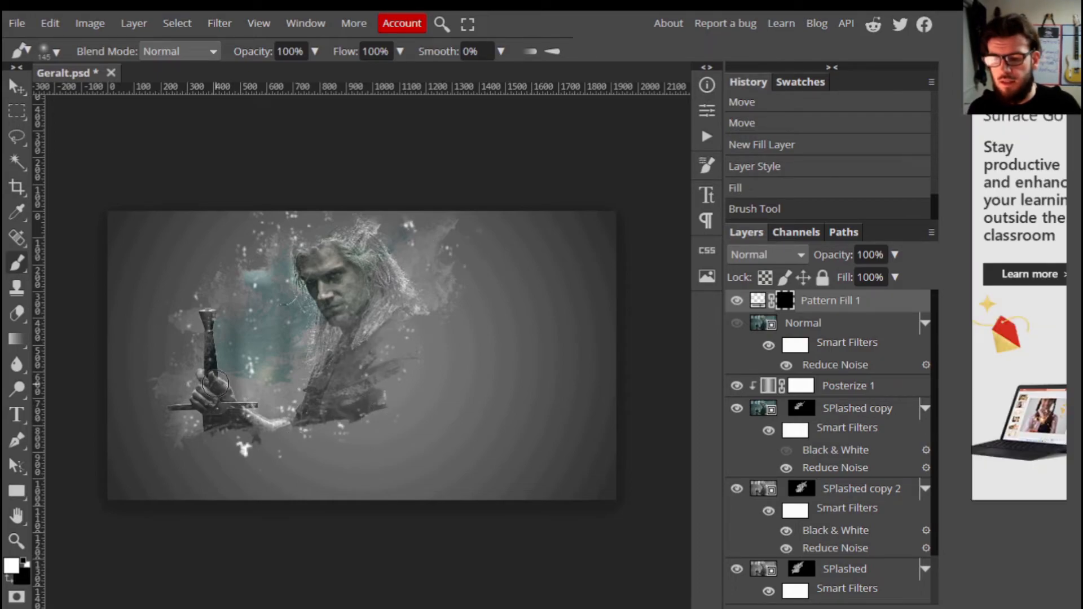
{"action": "left_click_drag", "start_coordinate": [173, 423], "coordinate": [477, 284]}
{"action": "left_click", "coordinate": [504, 410]}
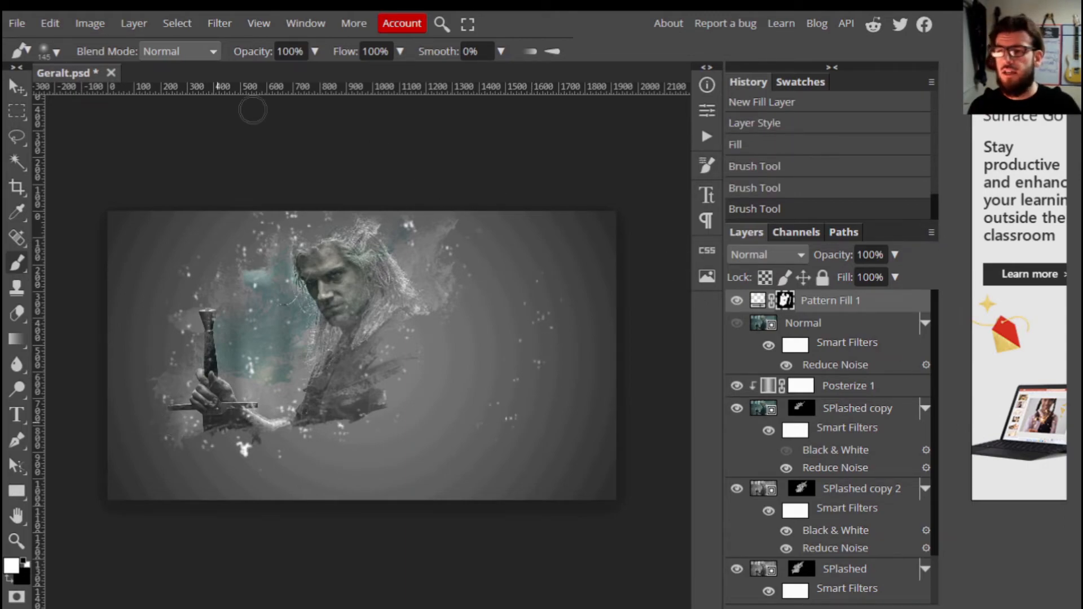
{"action": "key", "text": "v"}
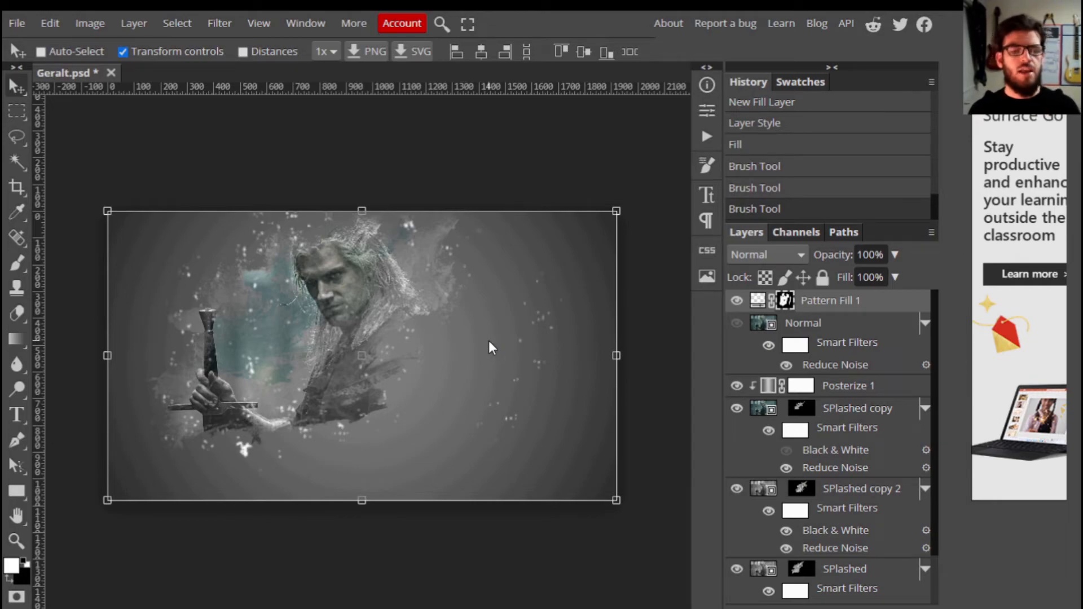
Step: Try blend modes such as Color Burn, Linear Burn, Darker Color, Lighten, Linear Dodge and Overlay on the SPlashed copy layer, and return it to Normal
{"action": "left_click", "coordinate": [842, 417]}
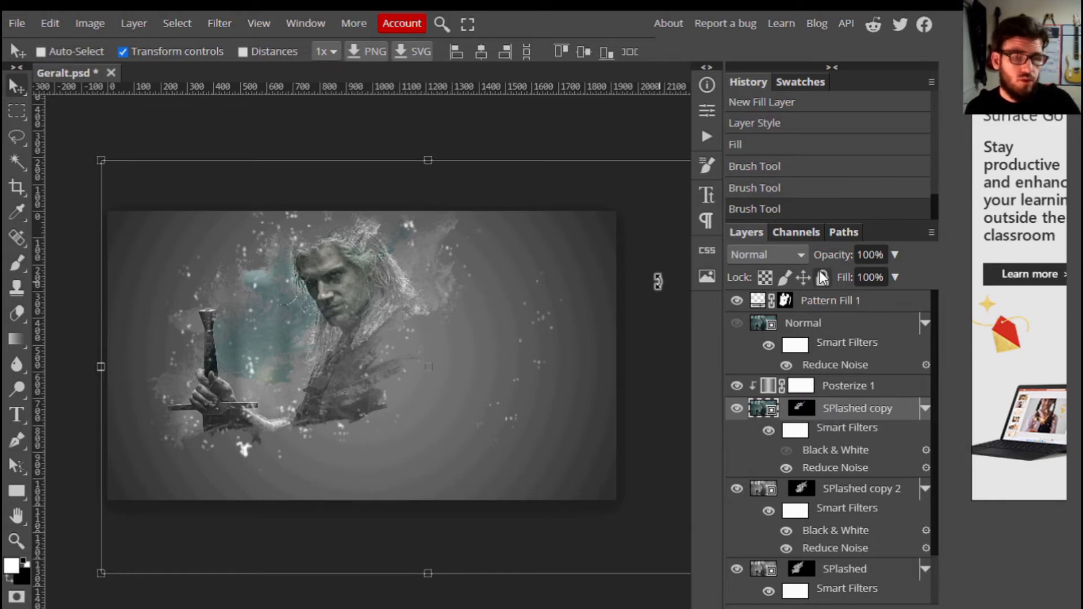
{"action": "left_click", "coordinate": [795, 254]}
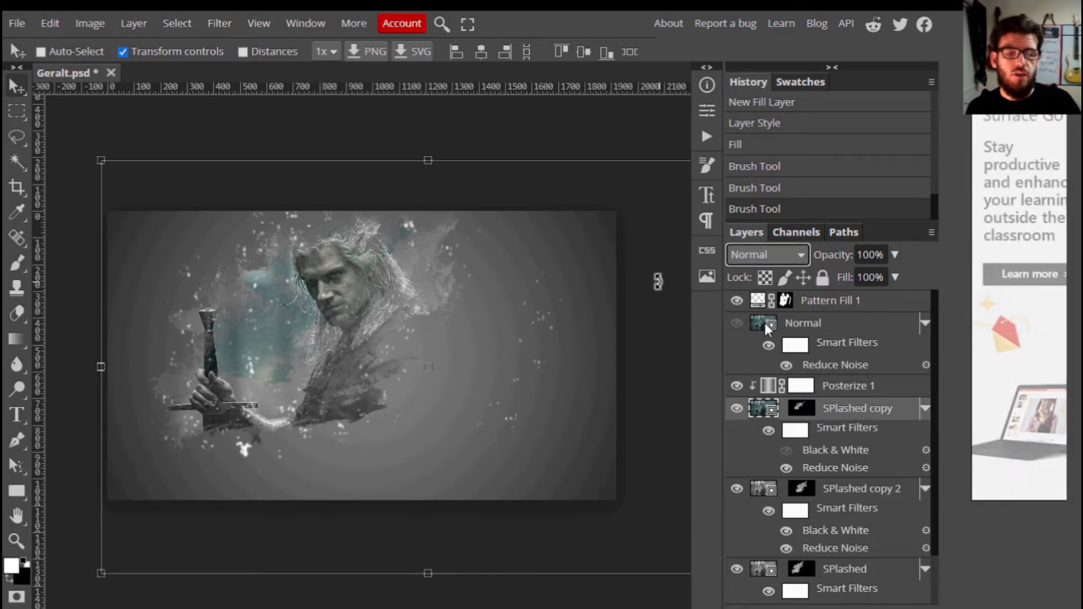
{"action": "key", "text": "c"}
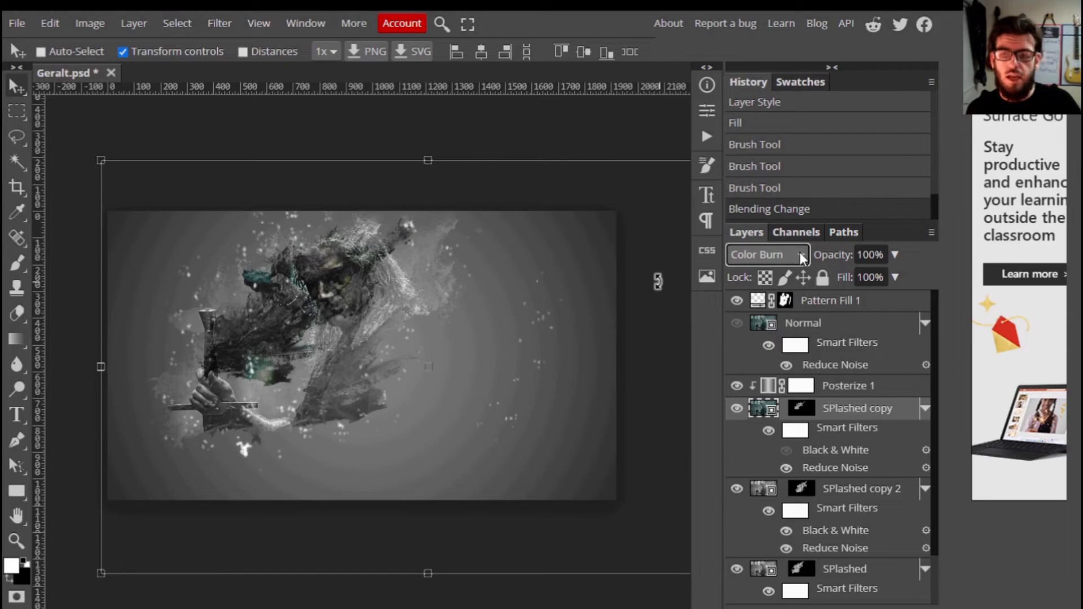
{"action": "key", "text": "Down"}
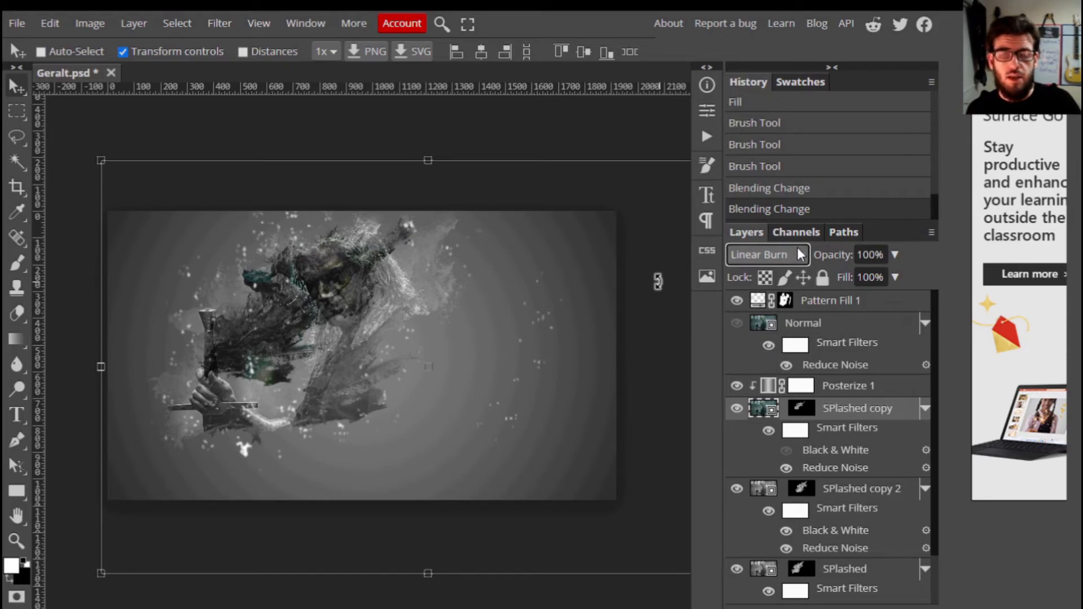
{"action": "key", "text": "Down"}
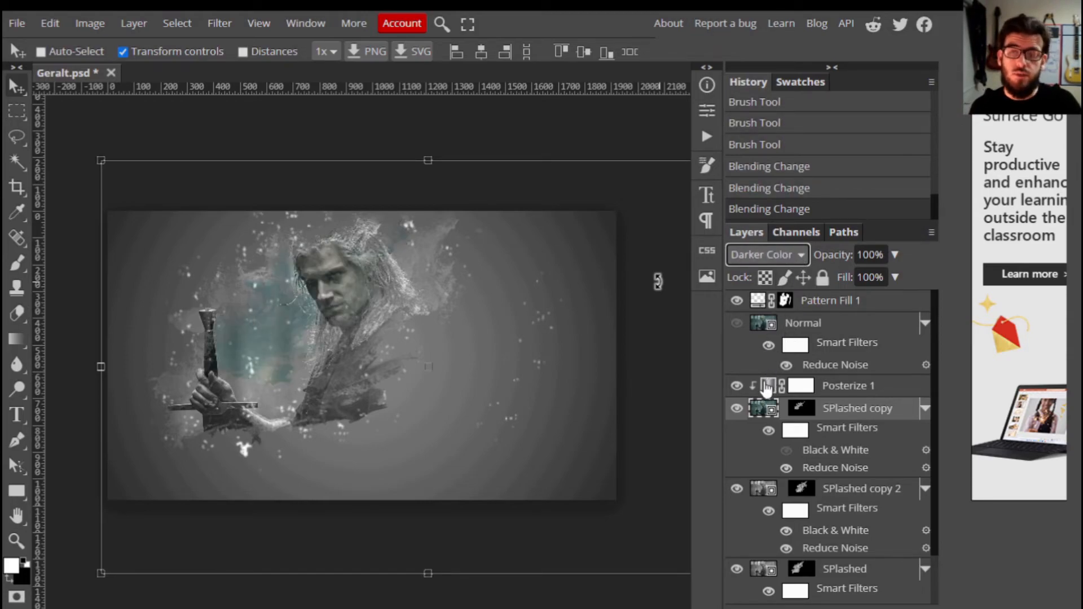
{"action": "key", "text": "Down"}
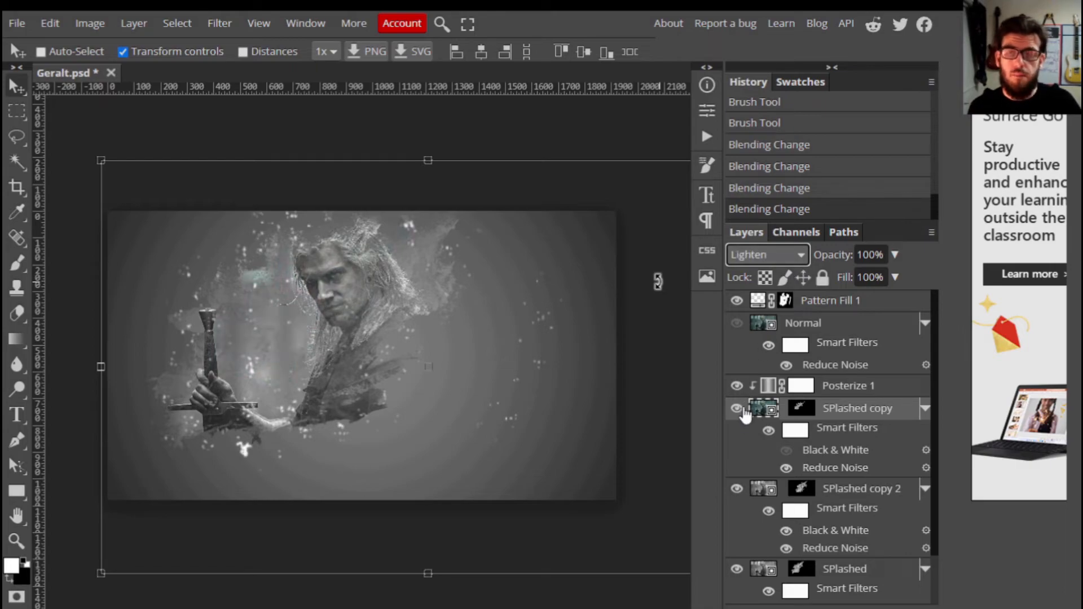
{"action": "key", "text": "l"}
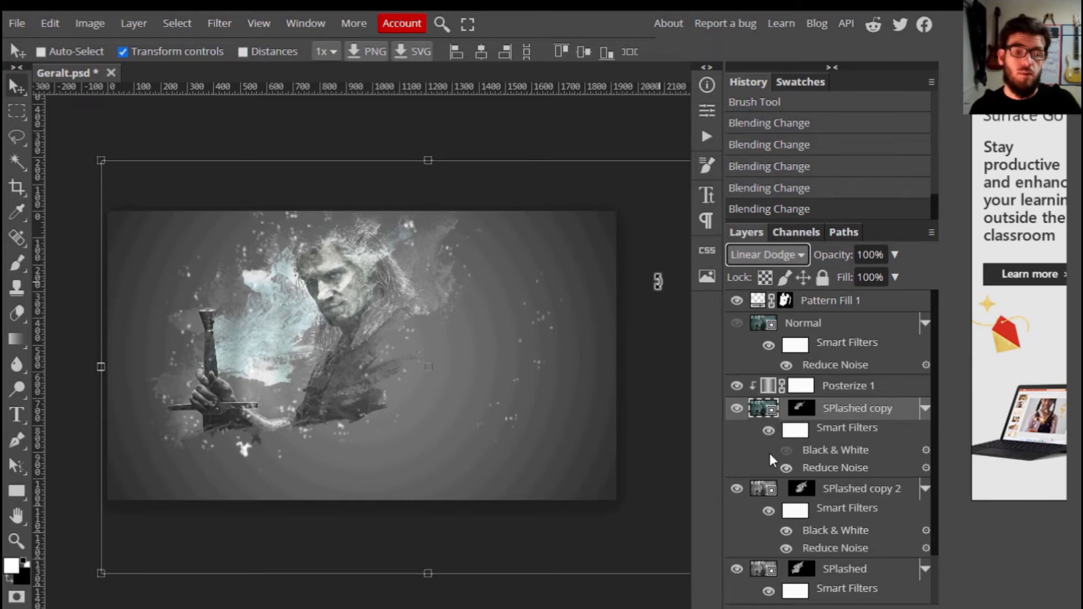
{"action": "key", "text": "Down"}
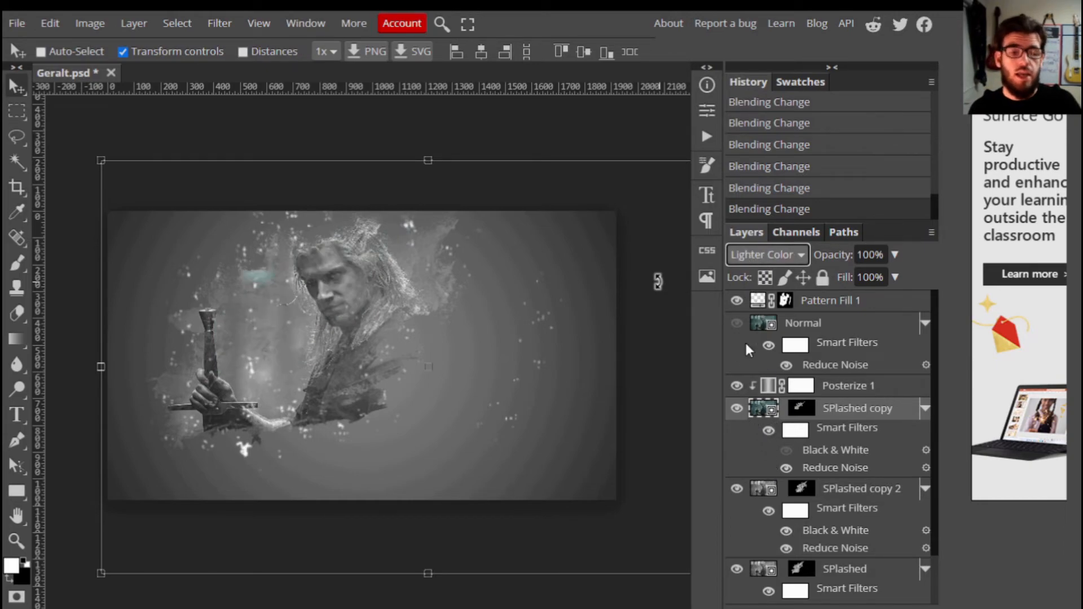
{"action": "key", "text": "Down"}
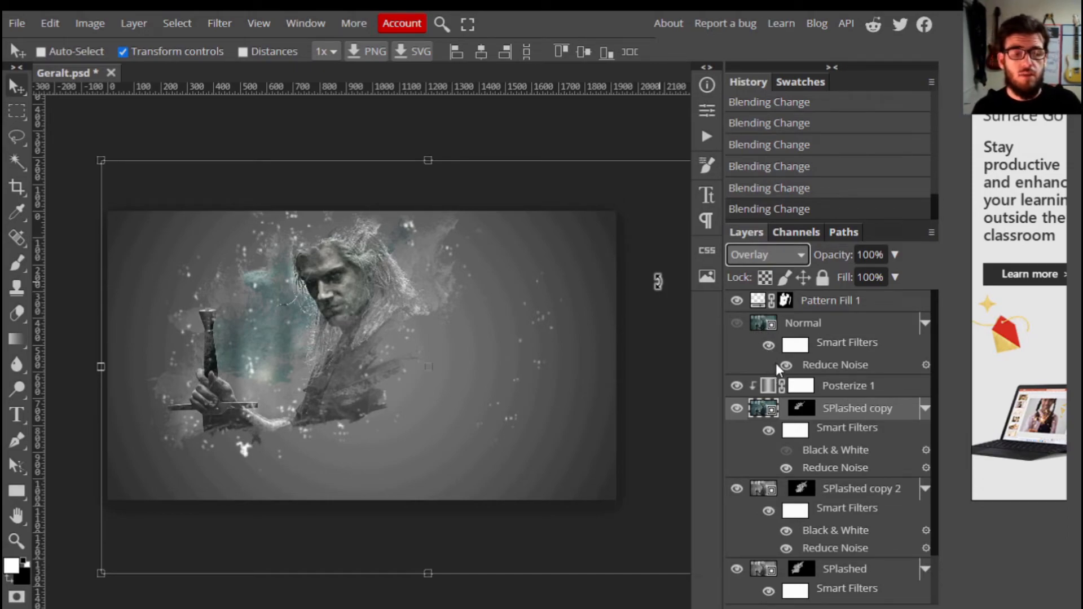
{"action": "key", "text": "shift+alt+a"}
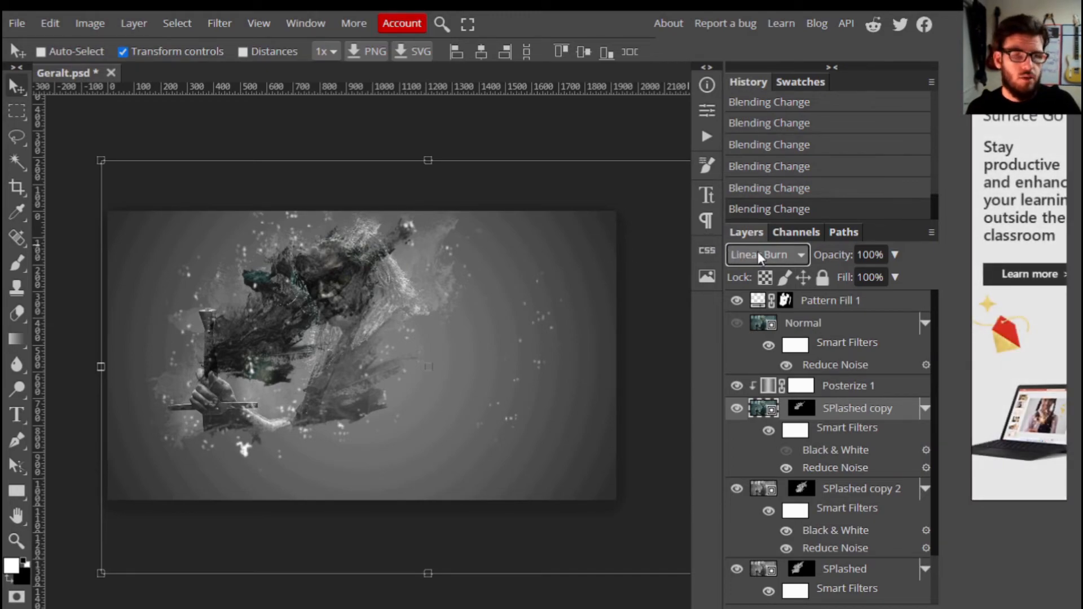
{"action": "key", "text": "shift+alt+n"}
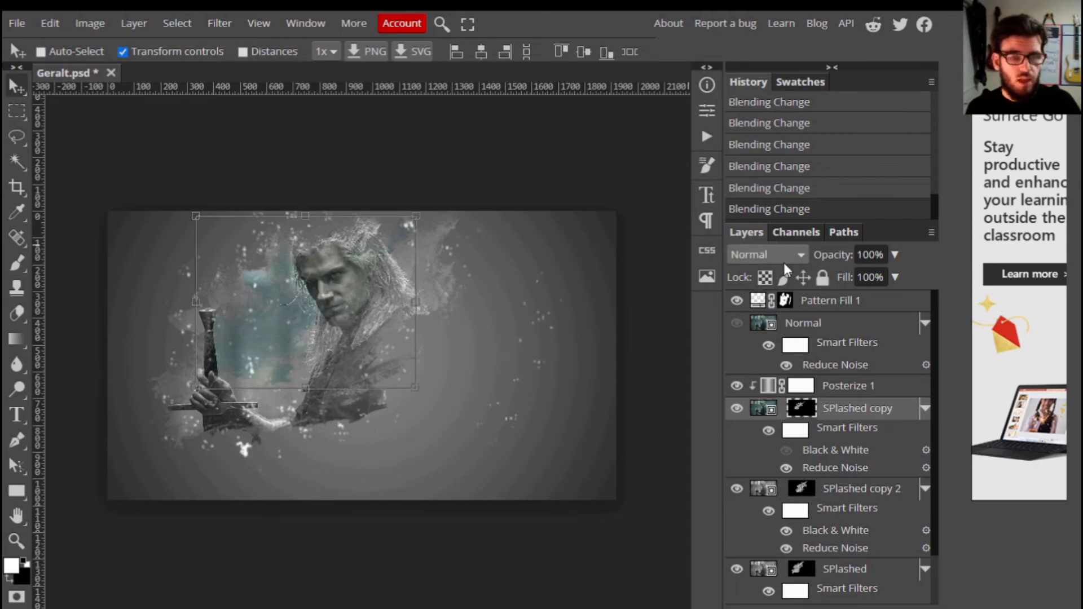
{"action": "key", "text": "shift+alt+a"}
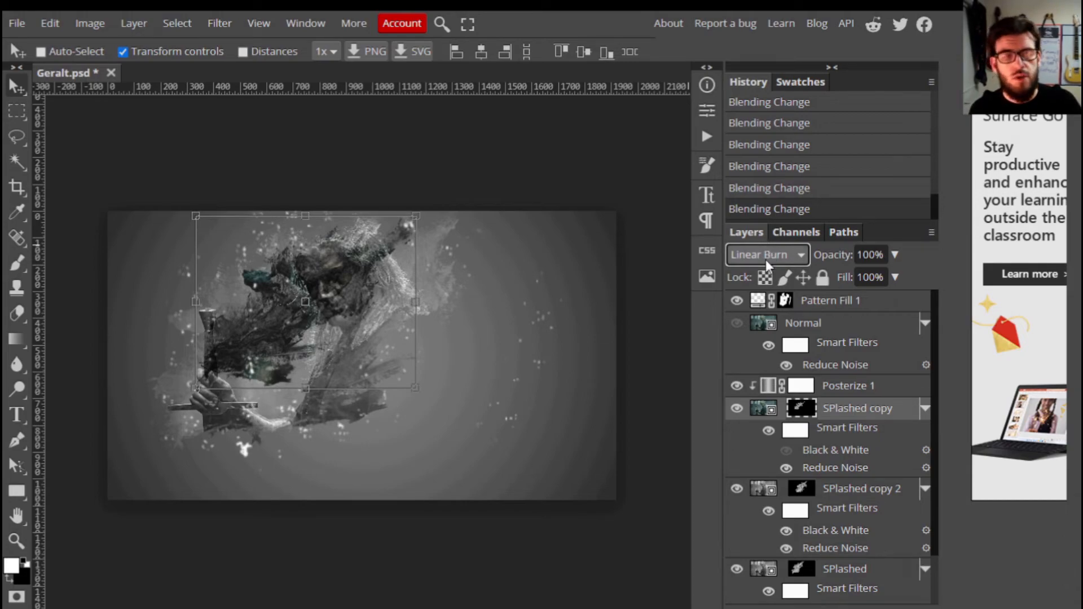
{"action": "key", "text": "shift+alt+n"}
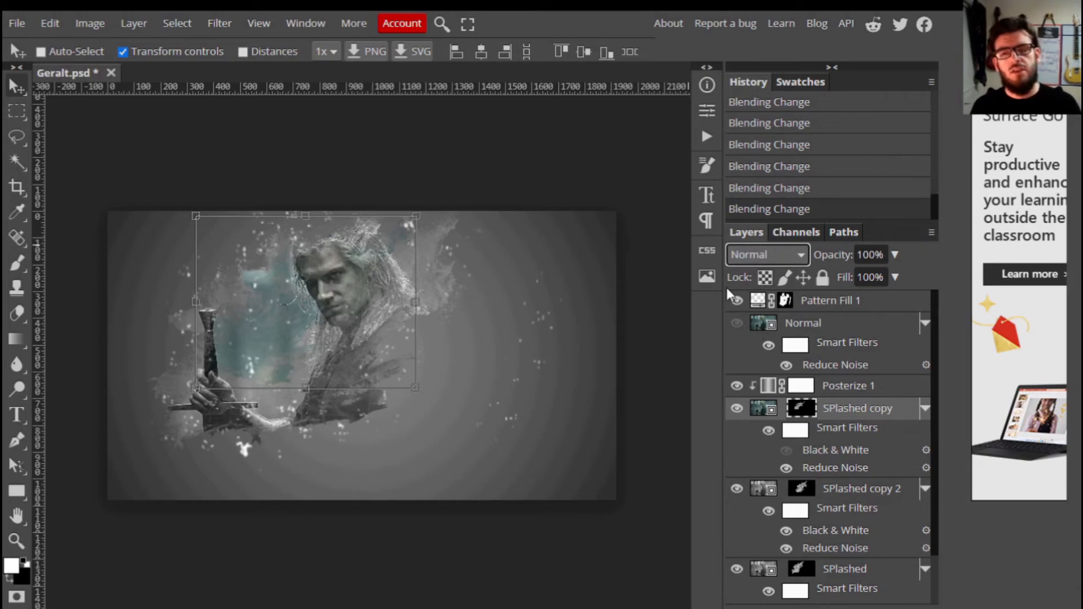
Step: Adjust the Background layer's Gradient Overlay to 40% opacity, a 76° angle, 263% scale and a 39% X offset
{"action": "scroll", "coordinate": [800, 423], "scroll_direction": "down", "scroll_amount": 1}
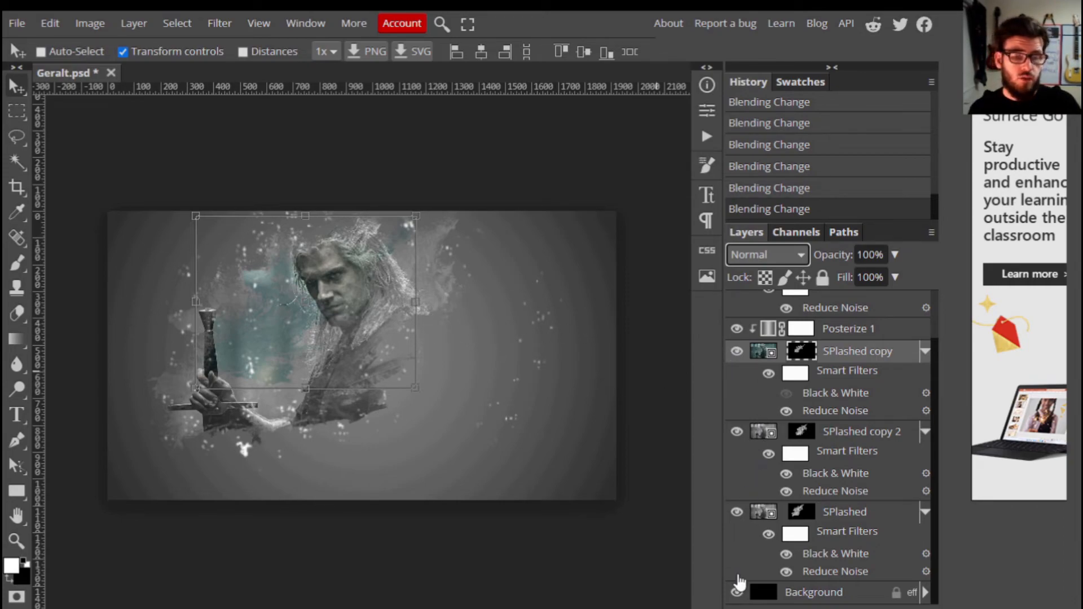
{"action": "double_click", "coordinate": [762, 593]}
{"action": "double_click", "coordinate": [762, 597]}
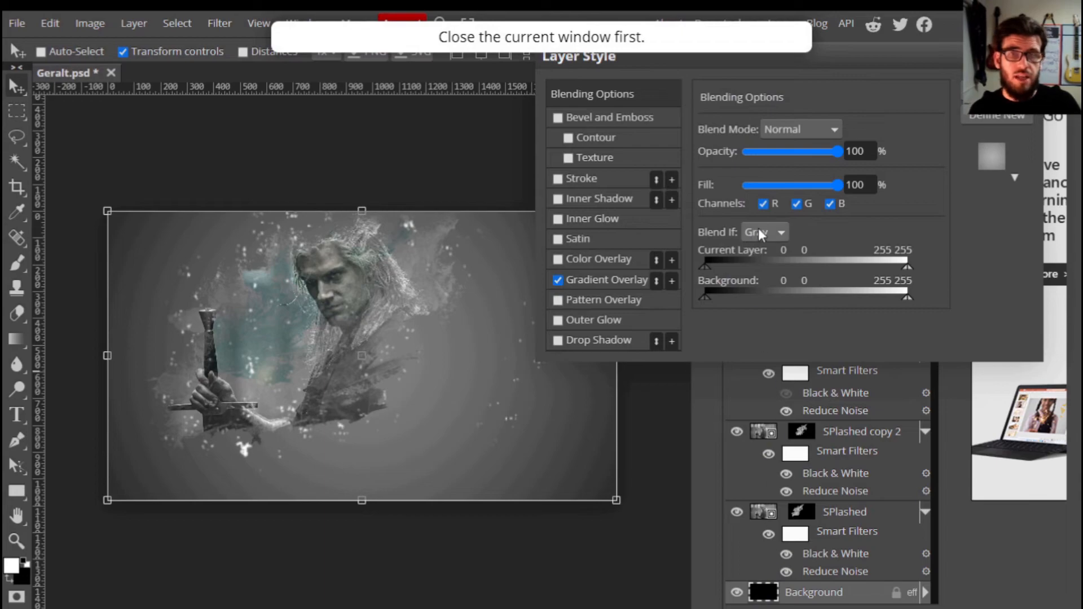
{"action": "left_click", "coordinate": [618, 277]}
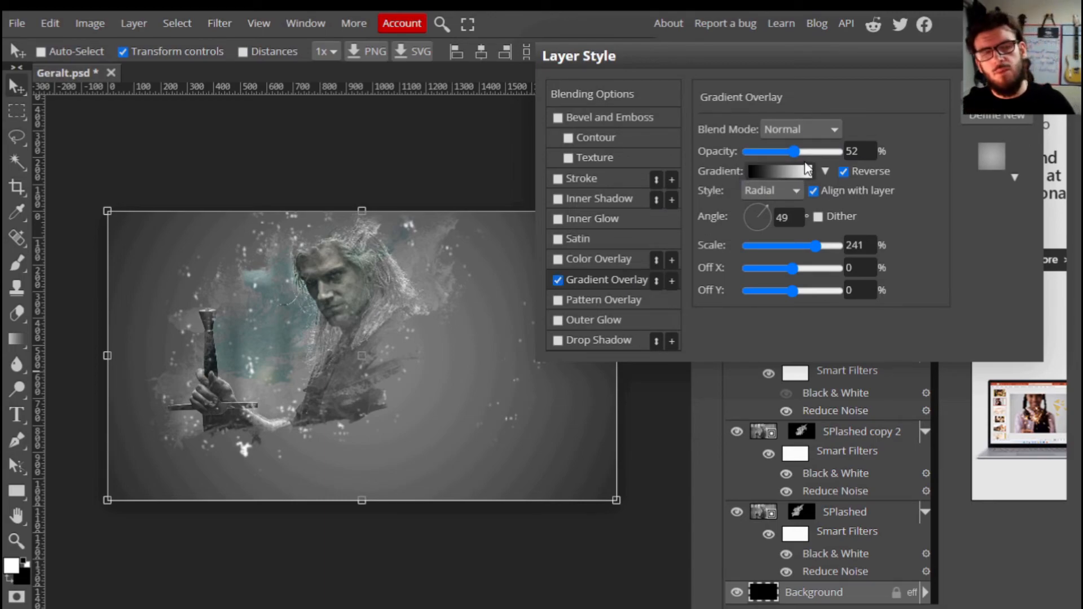
{"action": "mouse_move", "coordinate": [794, 150]}
{"action": "left_mouse_down"}
{"action": "mouse_move", "coordinate": [817, 151]}
{"action": "mouse_move", "coordinate": [784, 151]}
{"action": "left_mouse_up"}
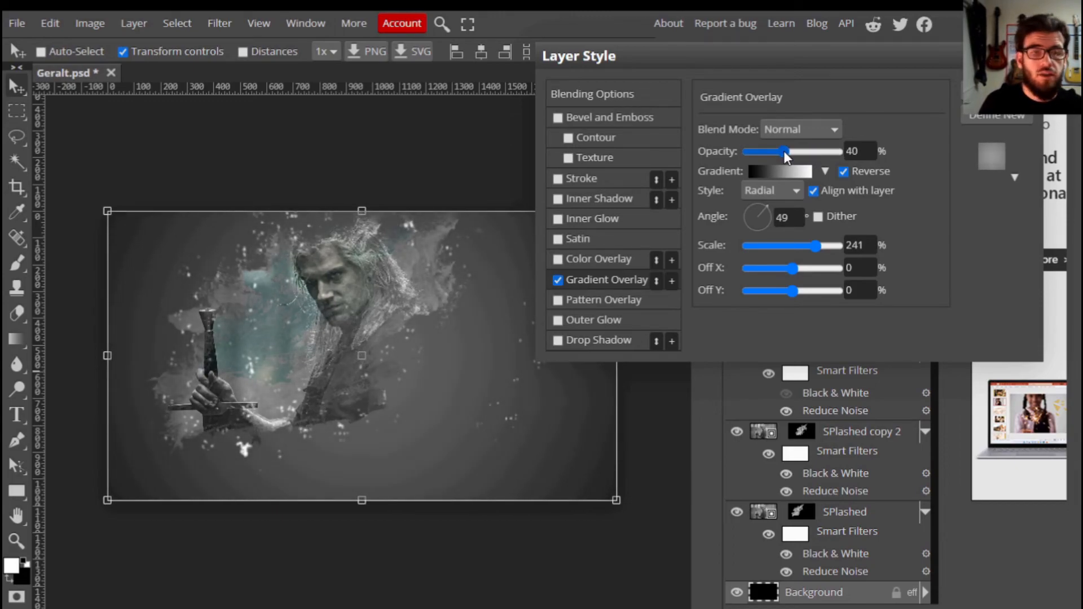
{"action": "left_click", "coordinate": [824, 172]}
{"action": "left_click", "coordinate": [825, 172]}
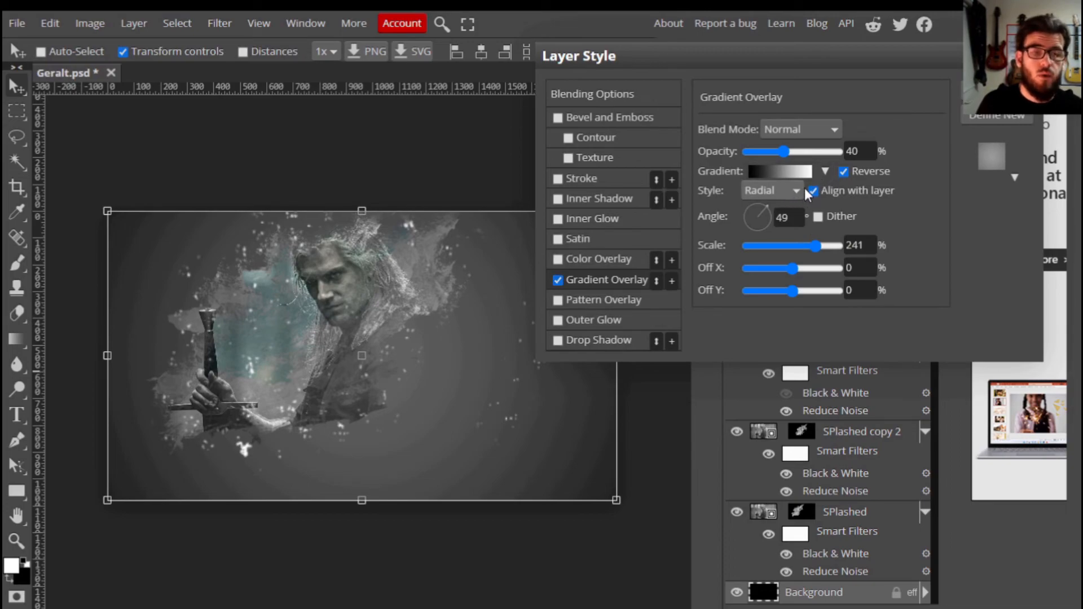
{"action": "left_click_drag", "start_coordinate": [763, 209], "coordinate": [760, 205]}
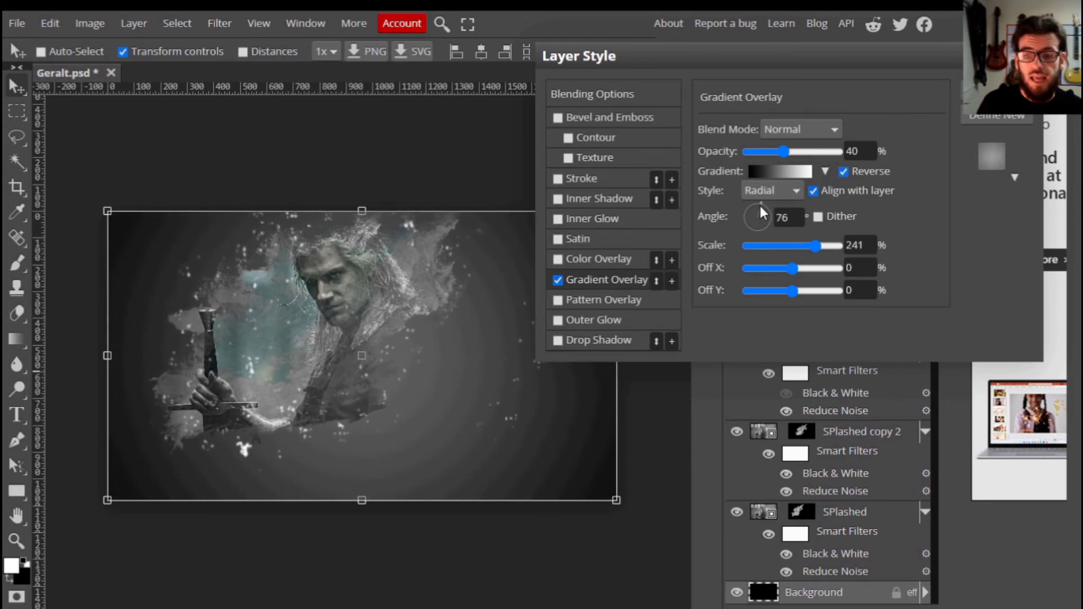
{"action": "mouse_move", "coordinate": [816, 246]}
{"action": "left_mouse_down"}
{"action": "mouse_move", "coordinate": [800, 266]}
{"action": "mouse_move", "coordinate": [810, 259]}
{"action": "left_mouse_up"}
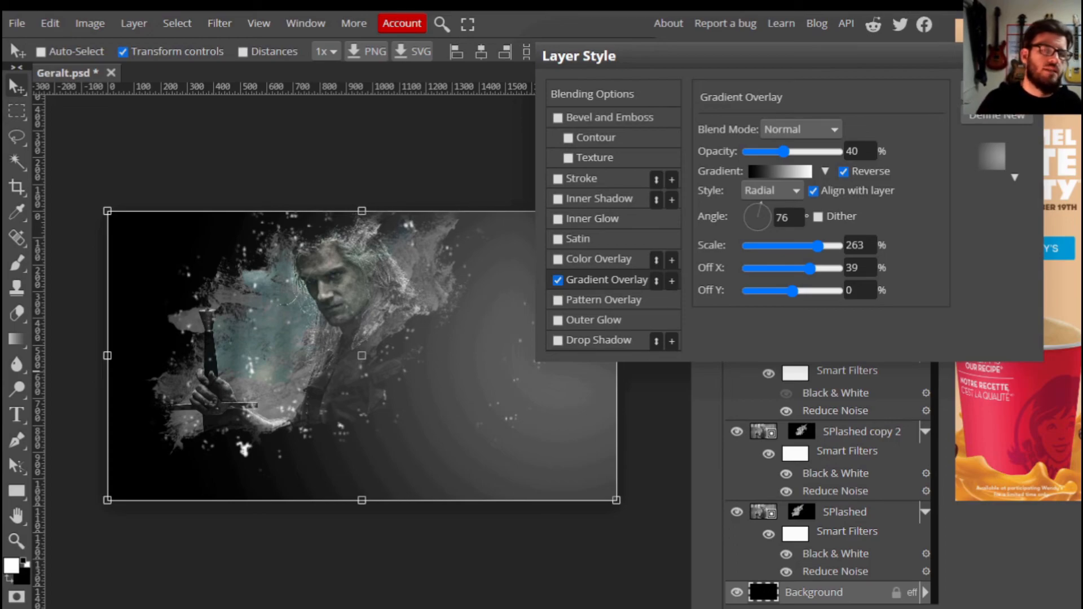
{"action": "left_click", "coordinate": [997, 74]}
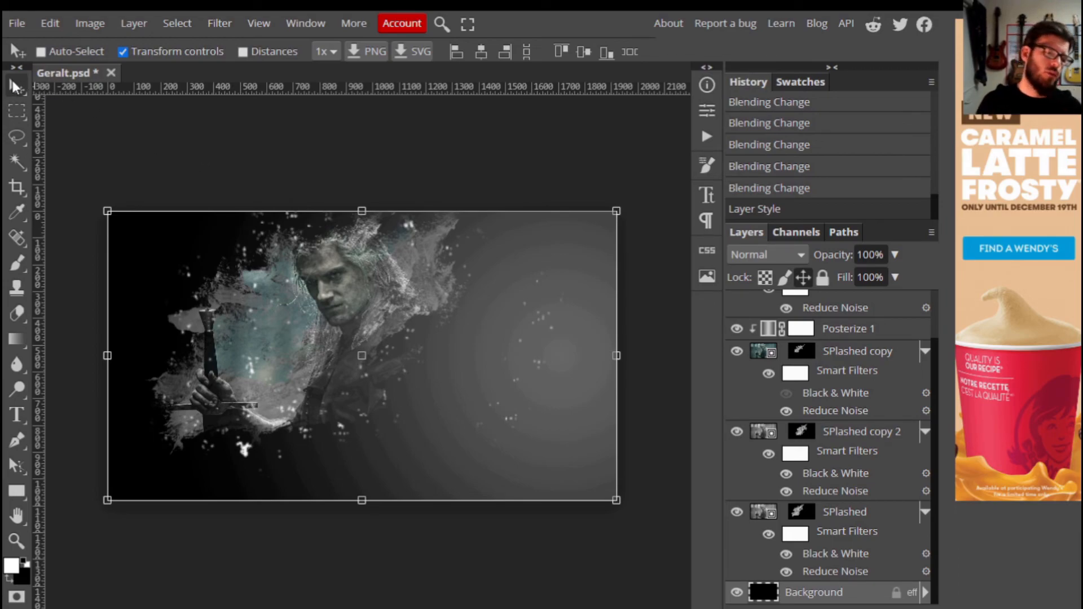
Step: Save the document as a PSD and export it as the PNG image Geralt.png
{"action": "left_click", "coordinate": [16, 22]}
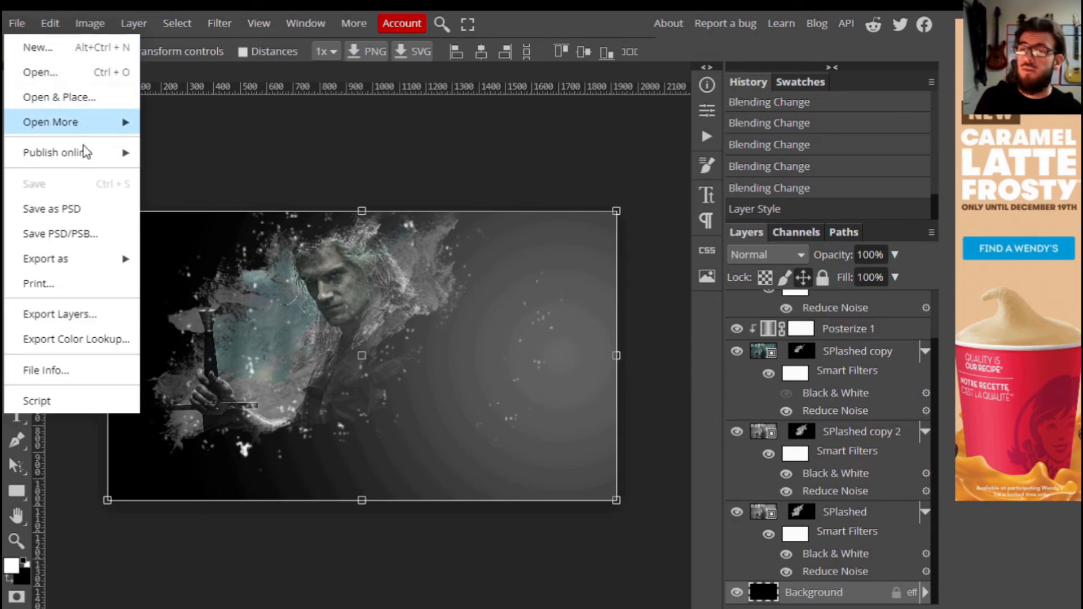
{"action": "left_click", "coordinate": [96, 215]}
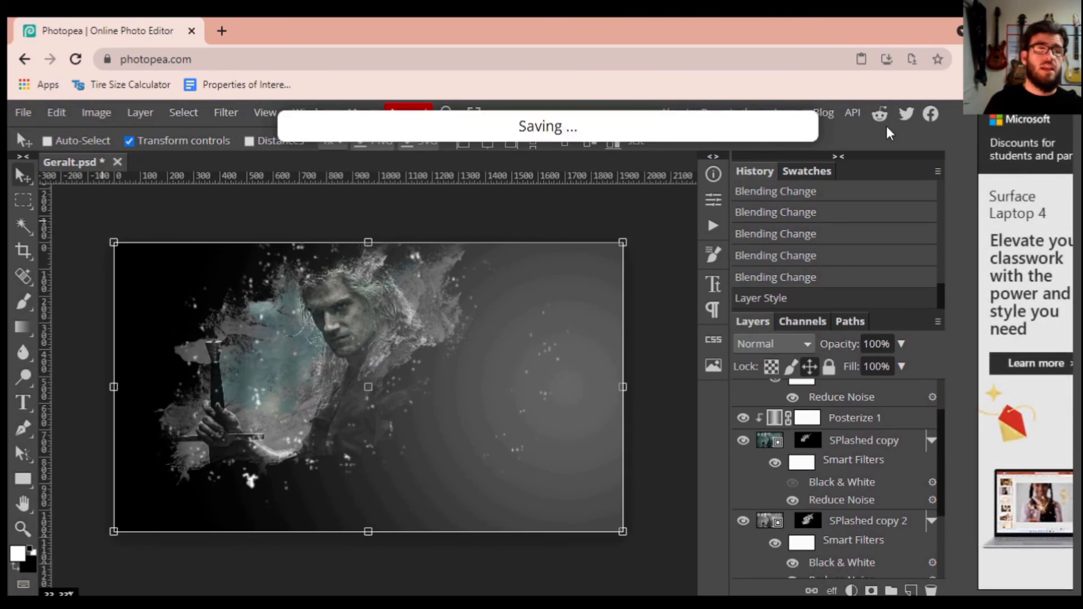
{"action": "left_click", "coordinate": [17, 115]}
{"action": "mouse_move", "coordinate": [91, 339]}
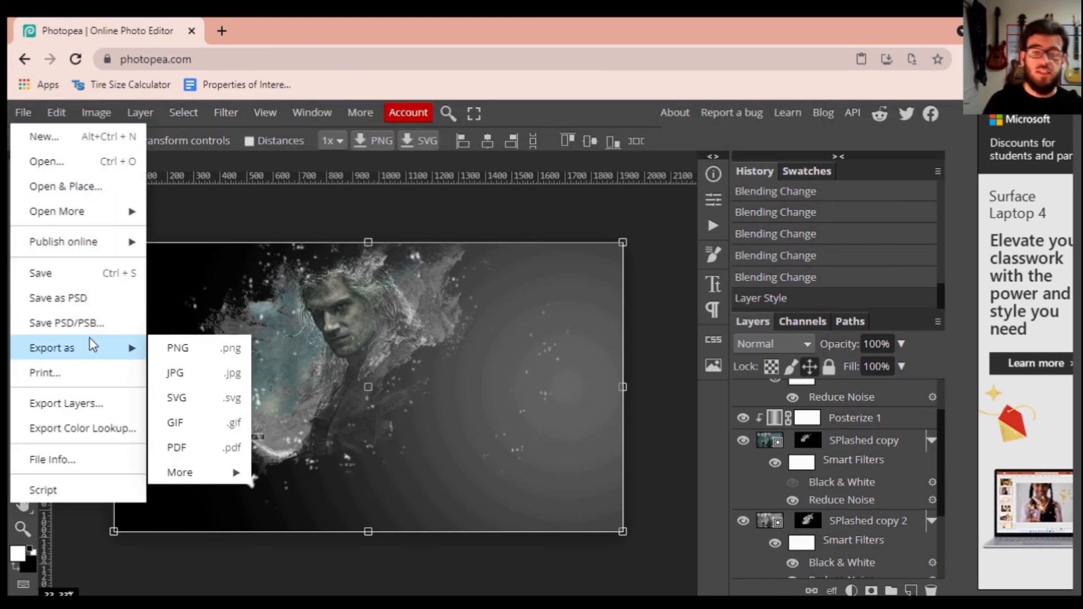
{"action": "left_click", "coordinate": [155, 358]}
{"action": "left_click_drag", "start_coordinate": [467, 297], "coordinate": [539, 330]}
{"action": "left_click", "coordinate": [618, 339]}
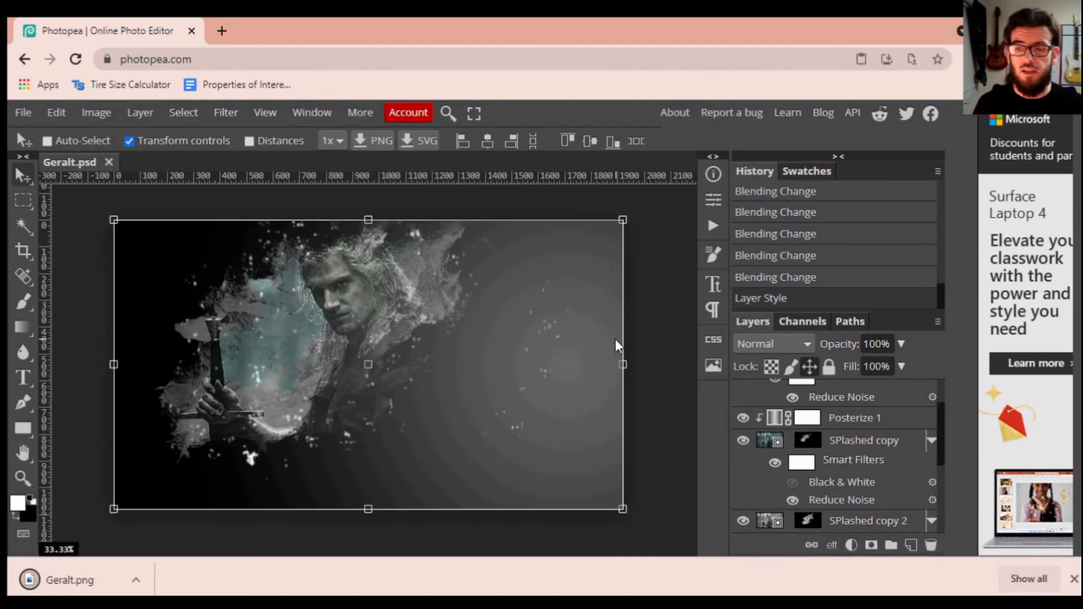